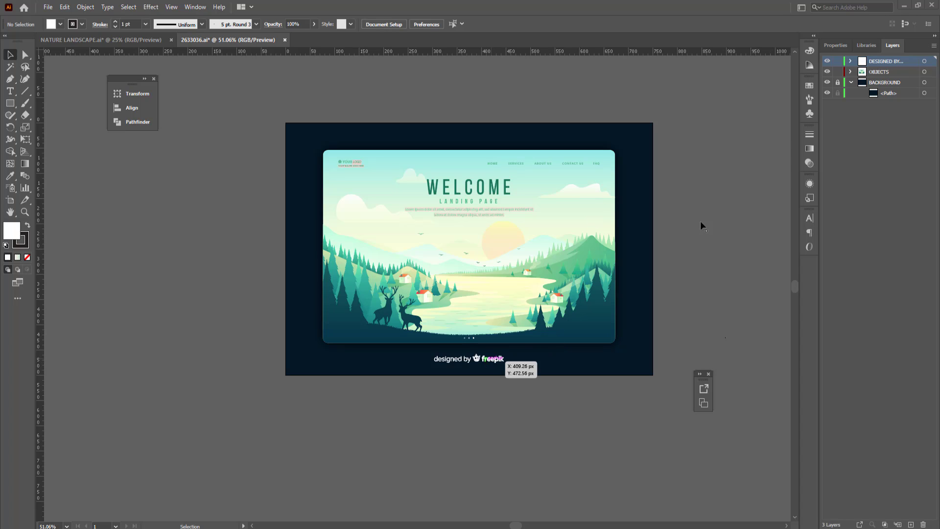
- Delete the layer holding the freepik credit beneath the landscape artwork
click(924, 62)
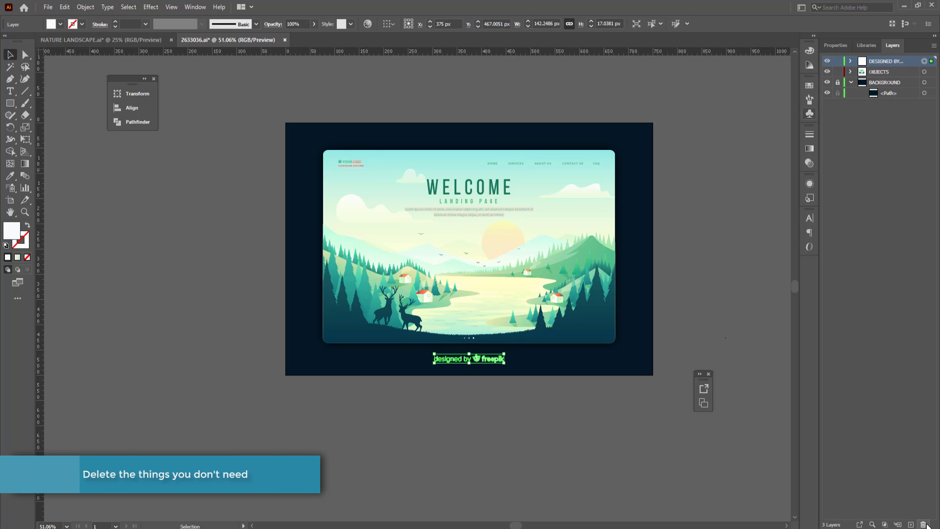
click(925, 525)
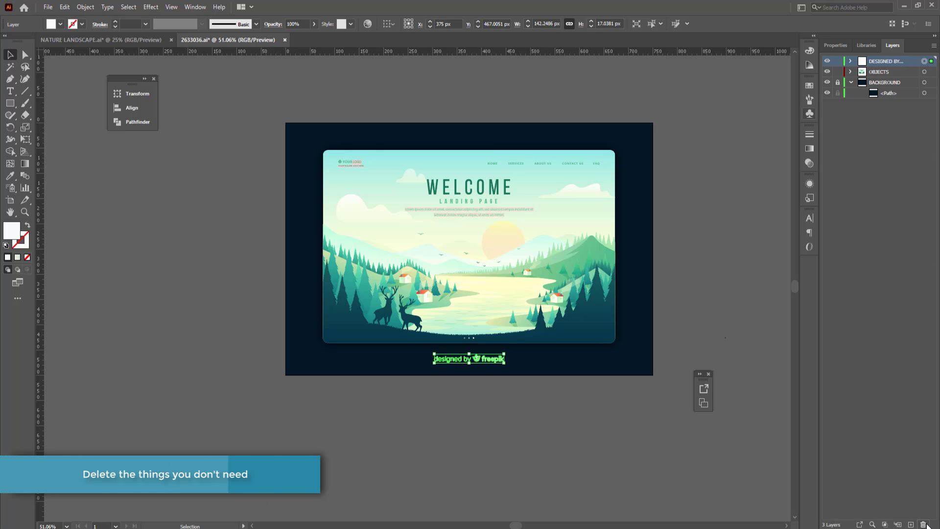
click(525, 286)
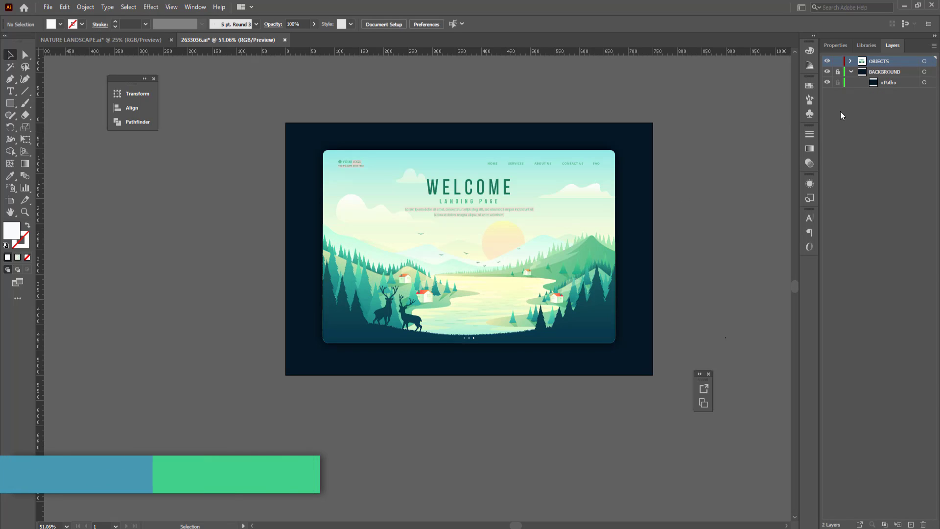
- Expand the OBJECTS layer, select the first bird path, and add eight new empty layers above it
click(851, 61)
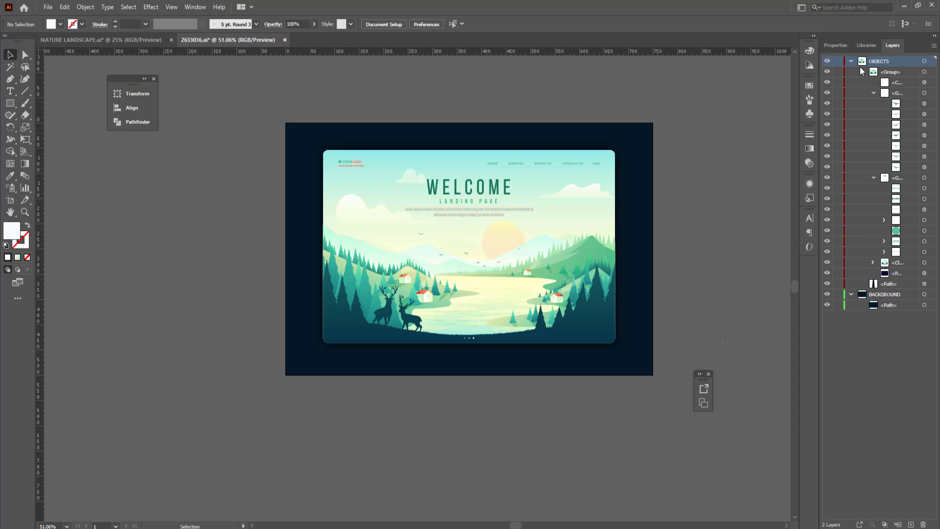
click(924, 103)
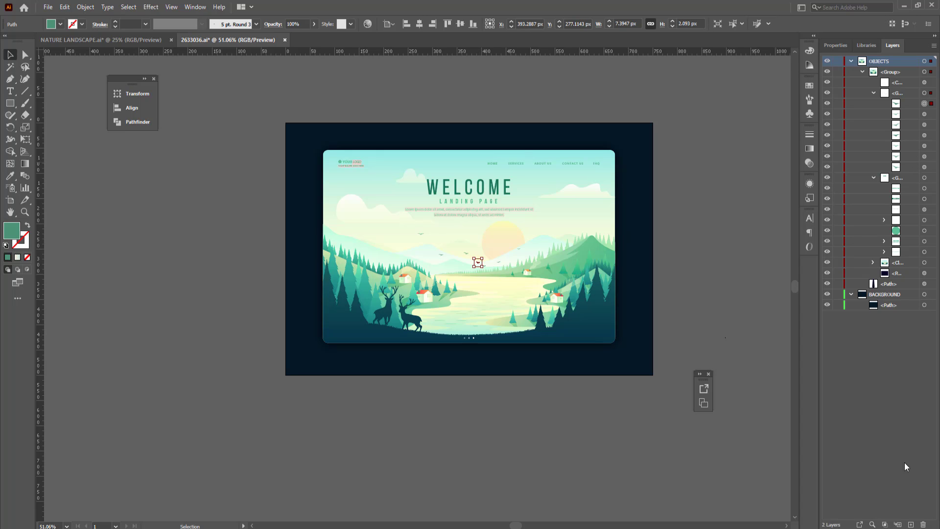
click(910, 524)
click(911, 524)
click(911, 524)
click(910, 525)
click(911, 524)
click(910, 524)
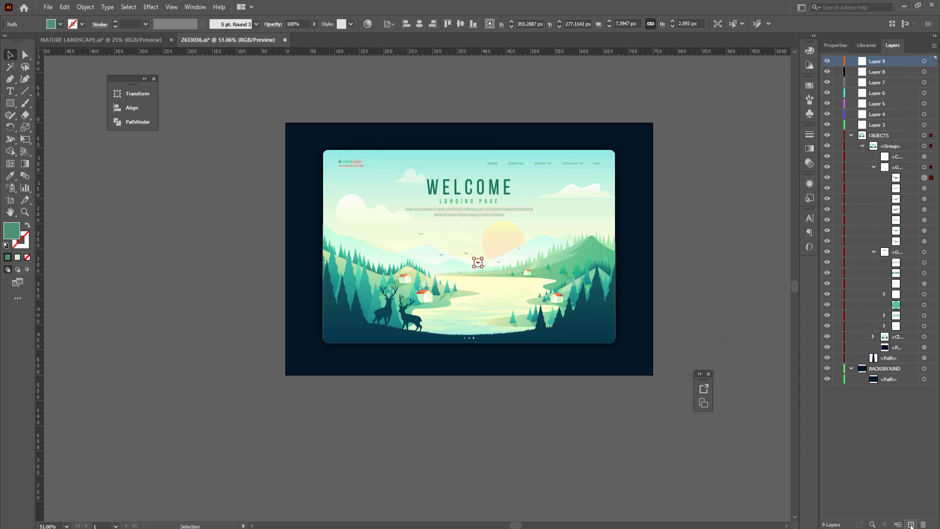
click(910, 524)
click(910, 524)
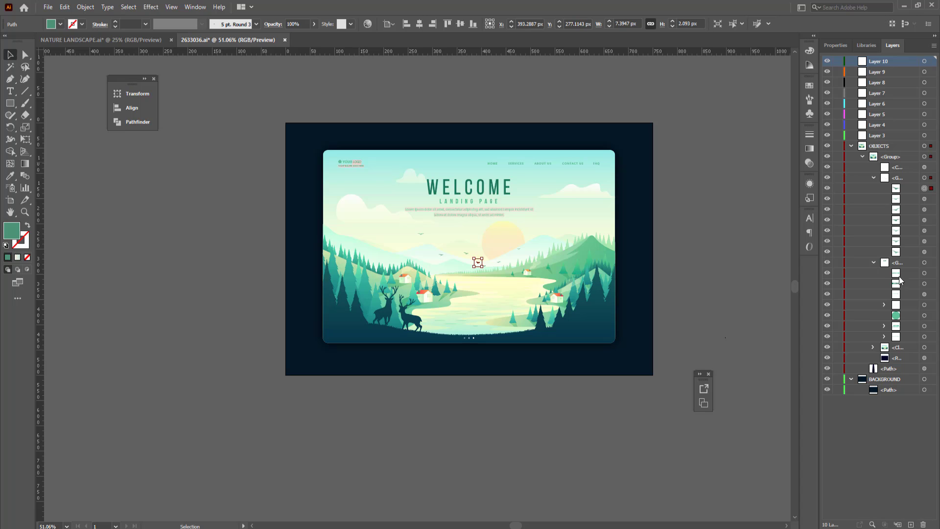
- Move the individual bird paths out of the OBJECTS group onto separate new layers, starting with Layer 10, Layer 9 and Layer 8
drag(902, 189, 881, 61)
drag(896, 189, 879, 72)
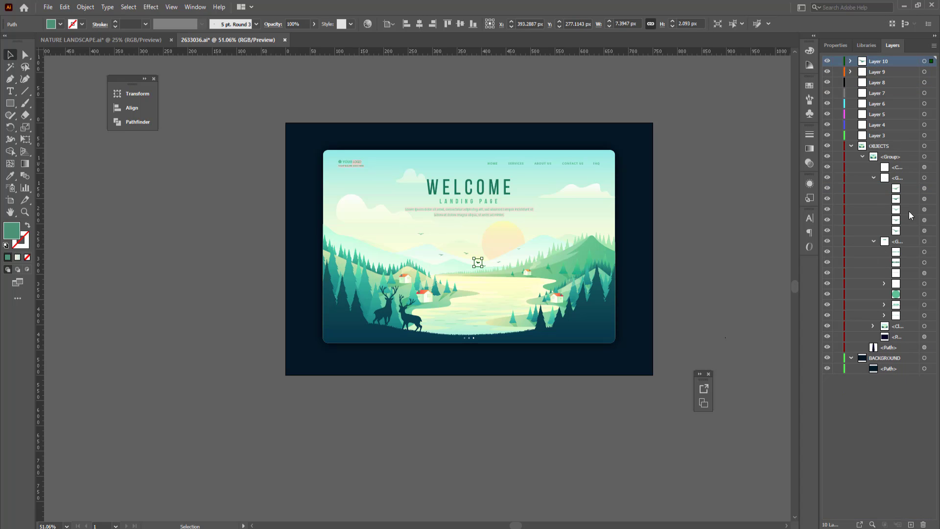
drag(899, 198, 879, 83)
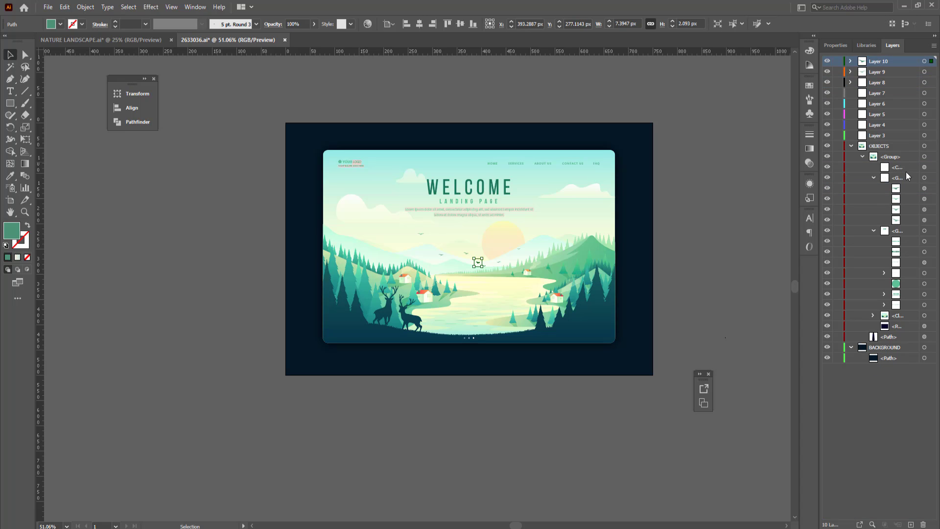
drag(895, 188, 864, 96)
drag(896, 188, 866, 128)
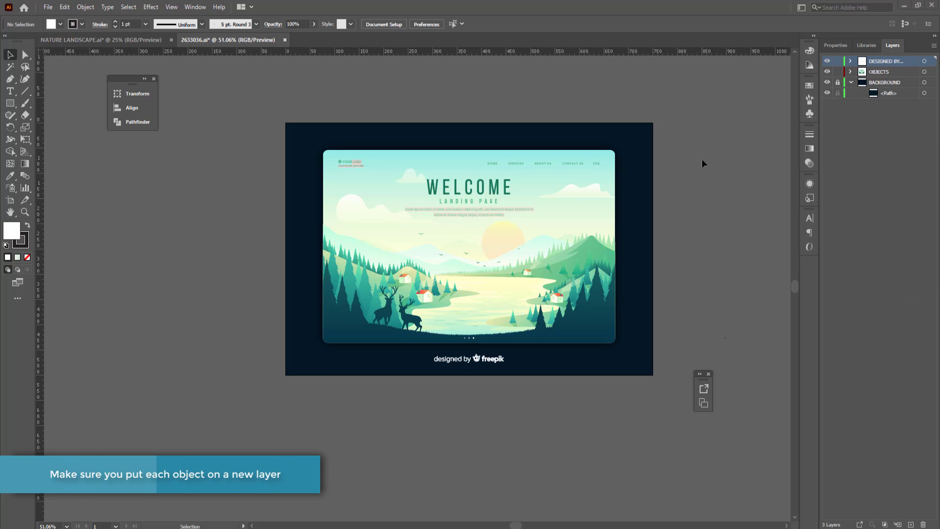
- Distribute the remaining scenery groups and paths from the OBJECTS clip group onto separate layers and rearrange the layer stack
click(924, 61)
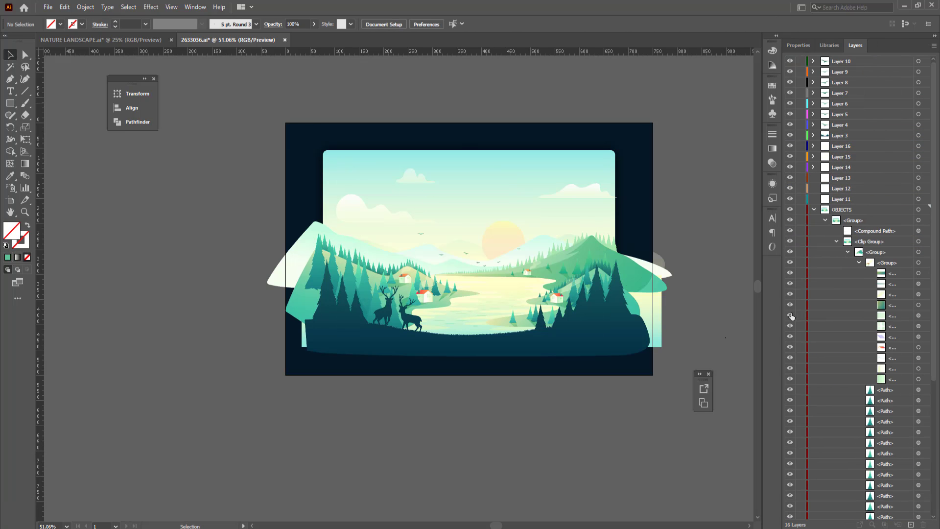
shift+click(886, 373)
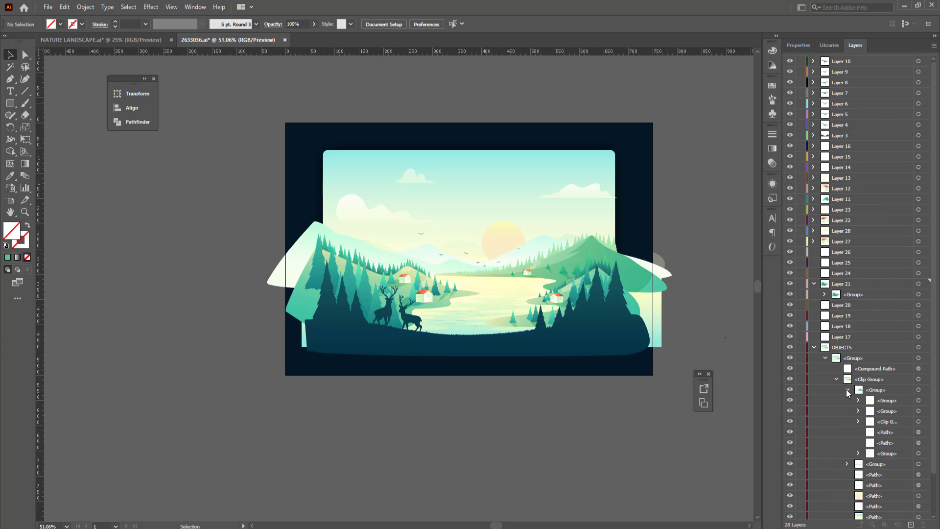
click(858, 400)
scroll(858, 400, down, 2)
drag(887, 325, 841, 189)
drag(869, 344, 841, 261)
drag(841, 432, 842, 289)
drag(862, 410, 836, 283)
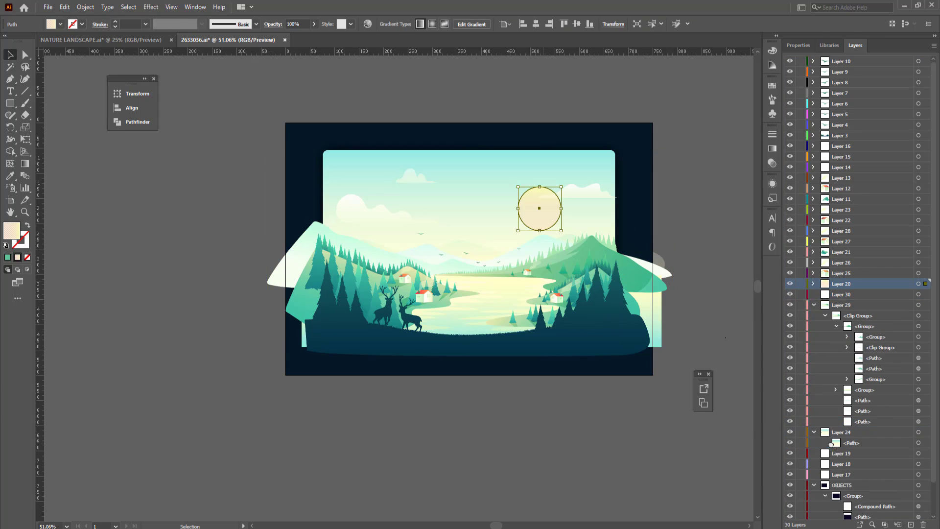
click(841, 453)
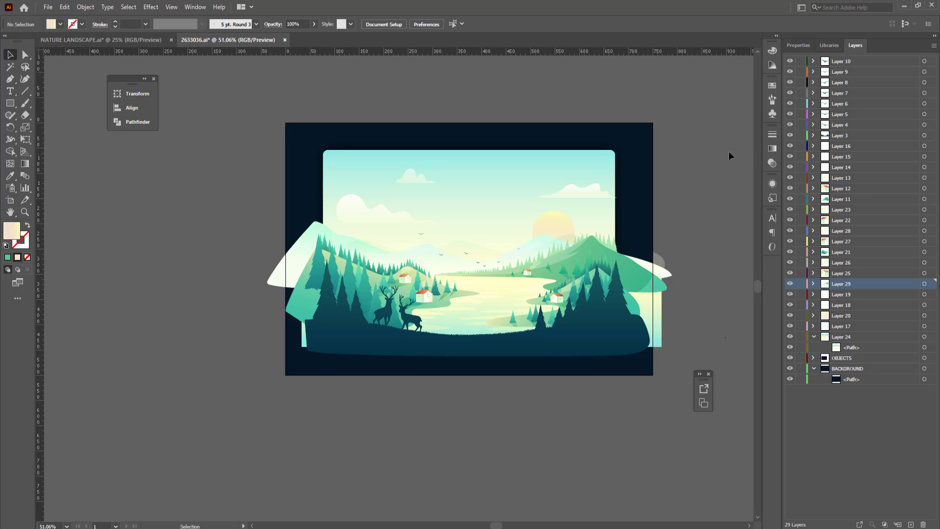
- Open the options of Artboard 1 and set its size to 1920 px wide by 1080 px high
click(195, 7)
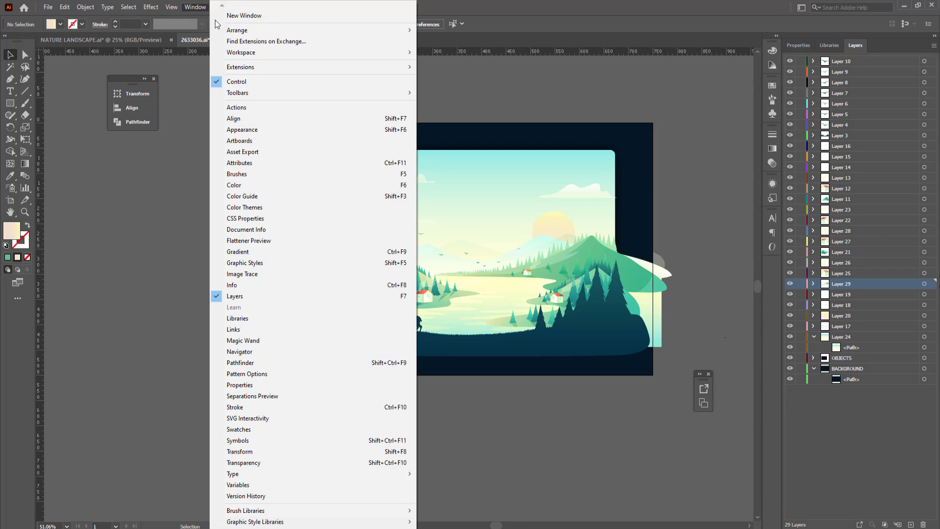
click(239, 141)
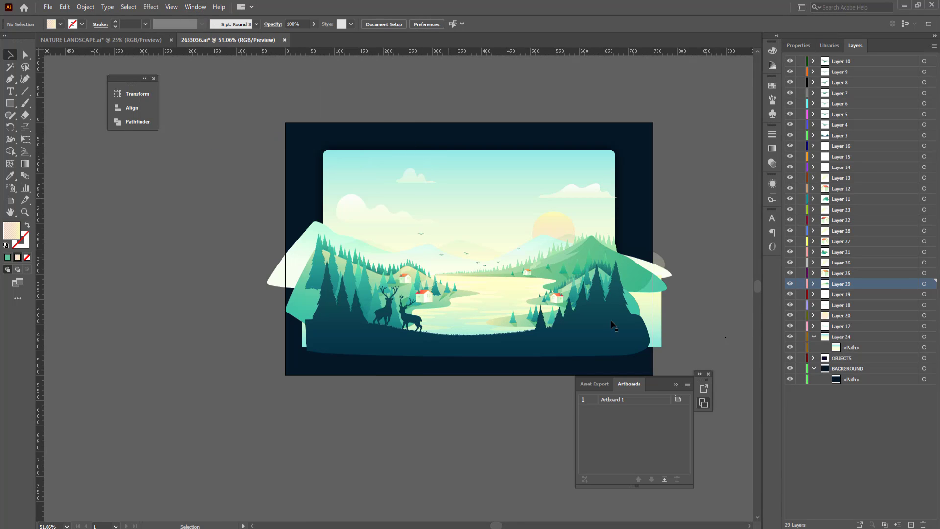
click(677, 402)
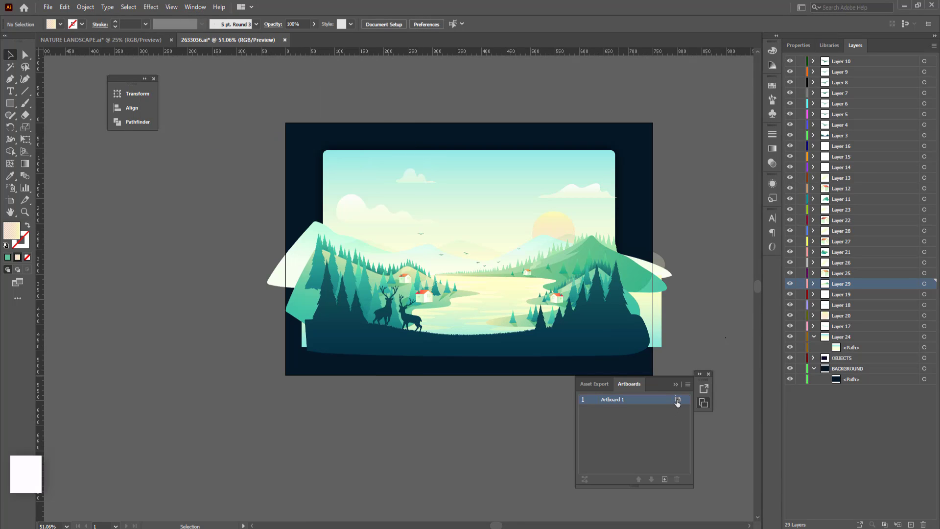
click(677, 400)
click(98, 105)
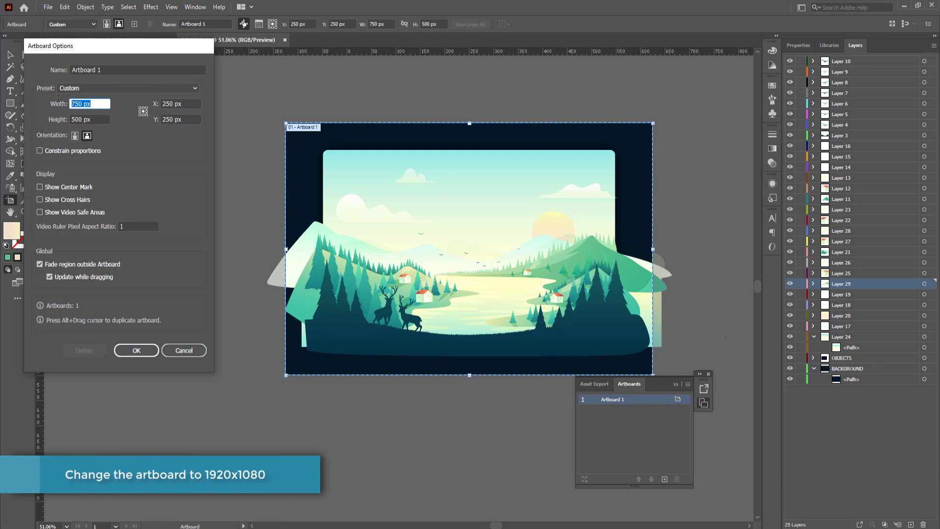
text(1920)
key(Tab)
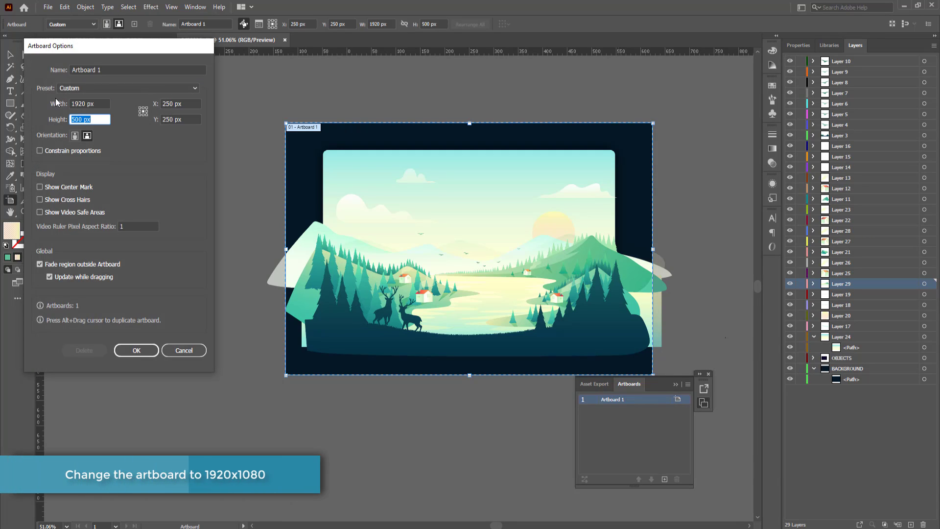
text(1080)
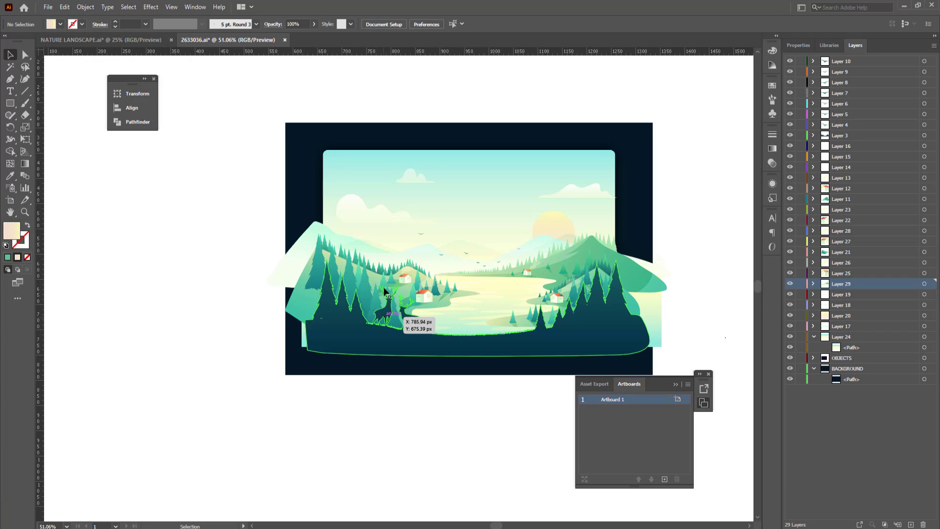
- Select all the artwork, scale it up proportionally and reposition it so the landscape covers the enlarged artboard
scroll(373, 304, down, 3)
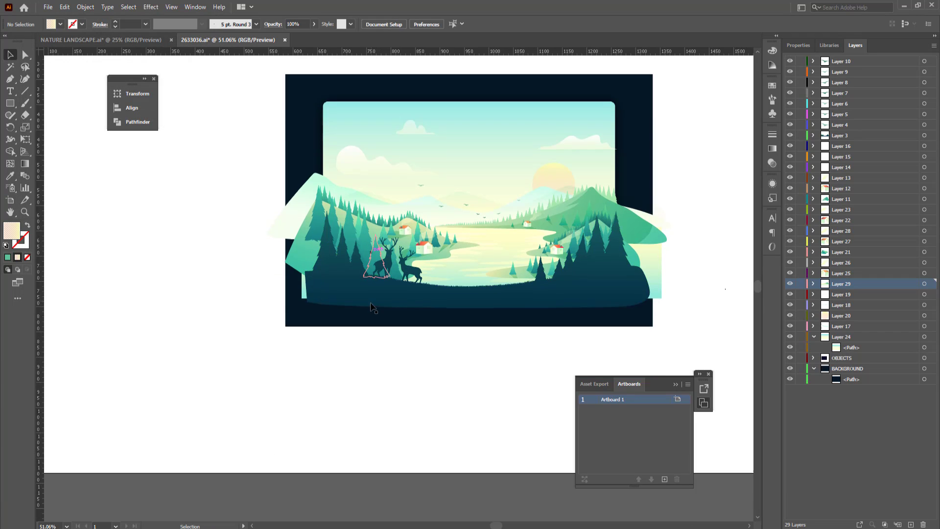
scroll(443, 288, down, 5)
scroll(471, 283, up, 2)
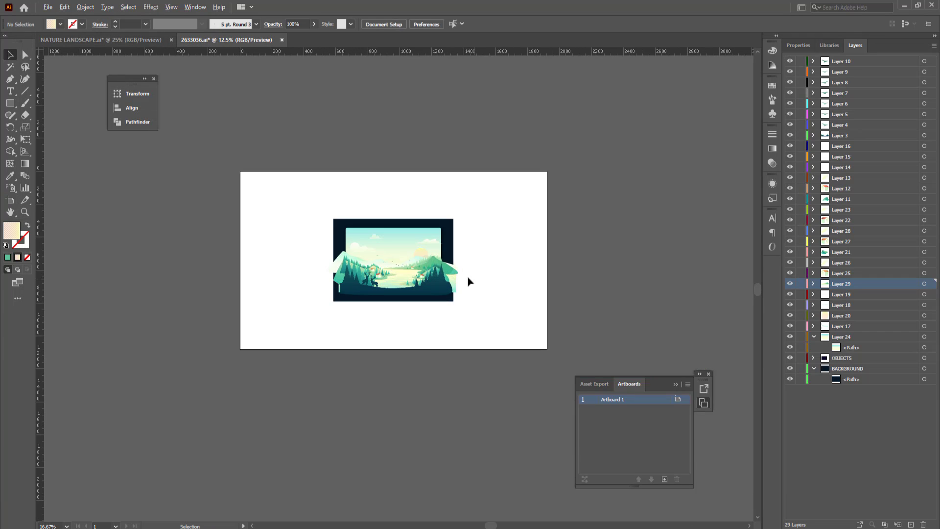
key(ctrl+a)
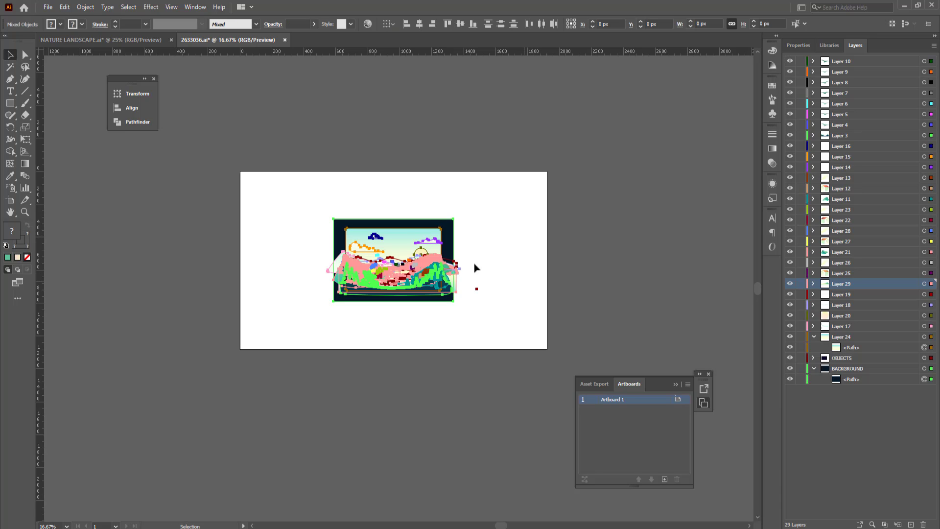
key(v)
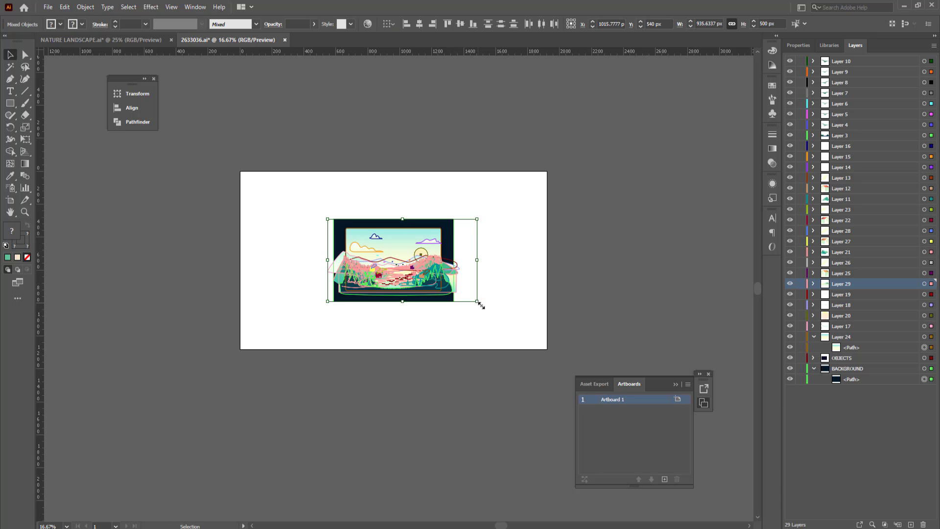
drag(480, 305, 628, 384)
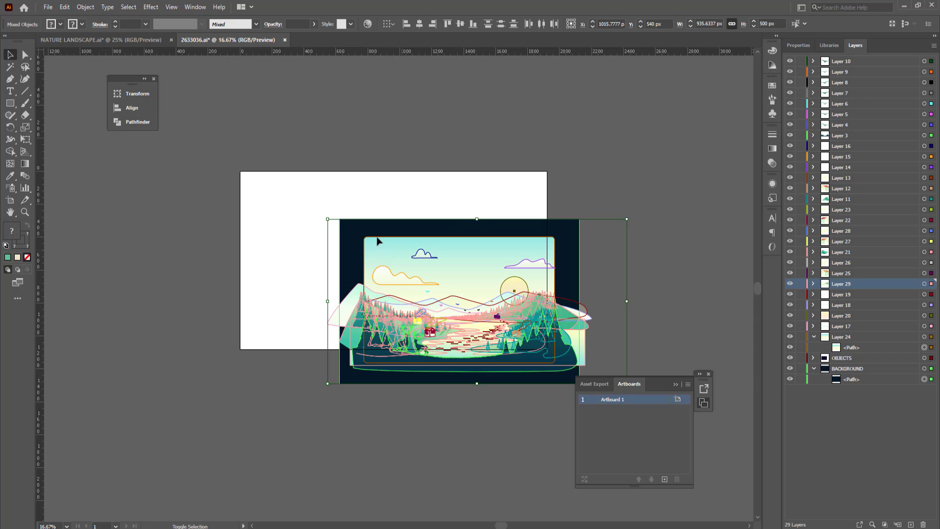
drag(311, 199, 218, 114)
drag(402, 215, 398, 209)
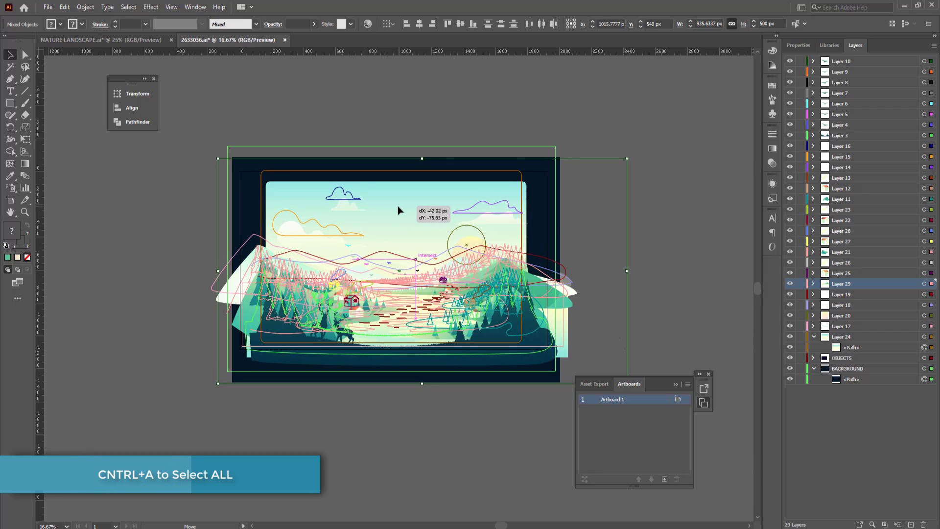
click(372, 90)
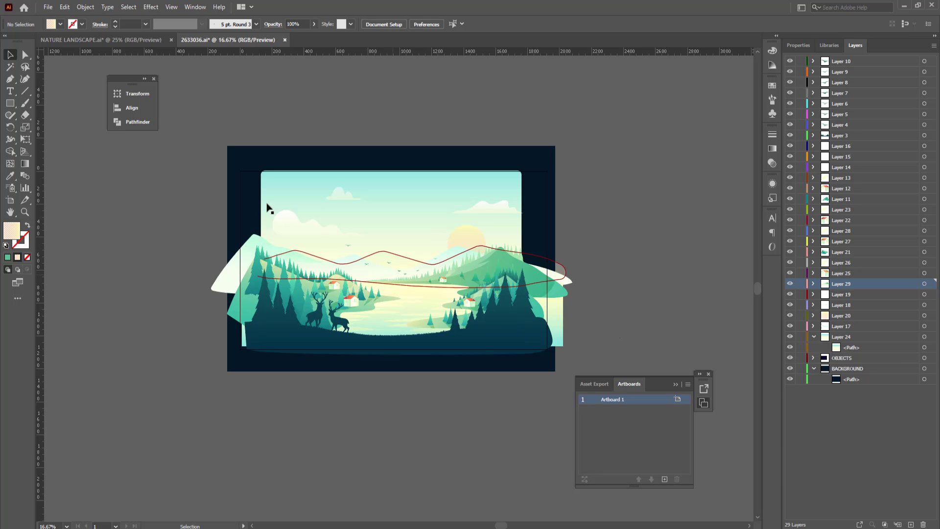
- Switch to After Effects and import Nature Landscape v4.ai with the import kind Composition
click(47, 7)
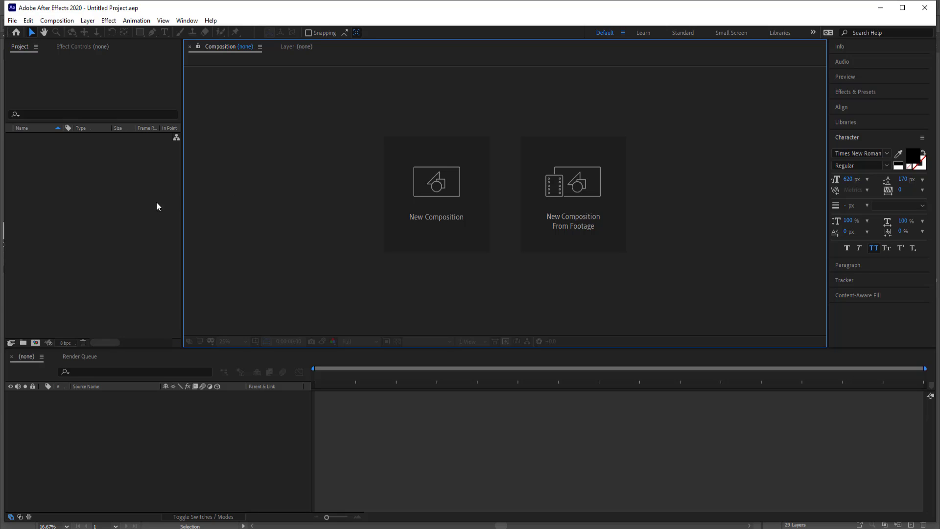
right_click(90, 206)
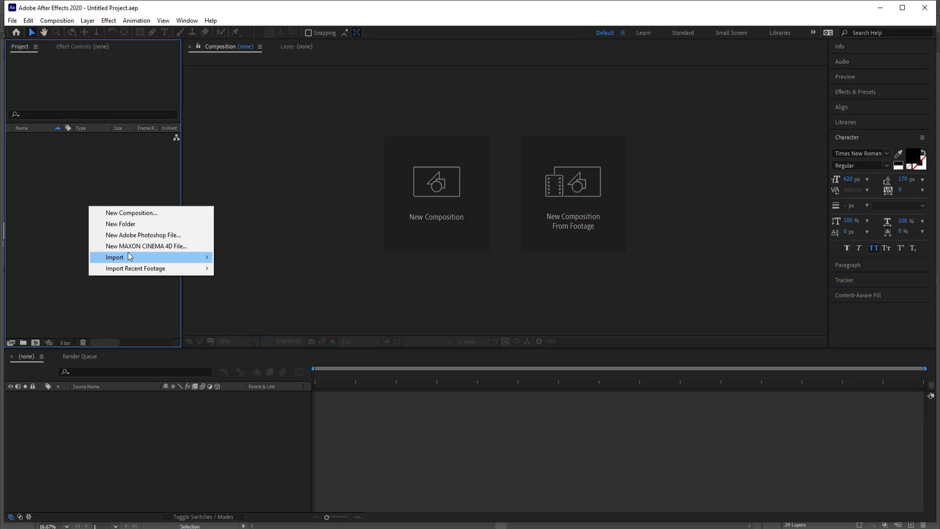
mouse_move(129, 252)
click(258, 256)
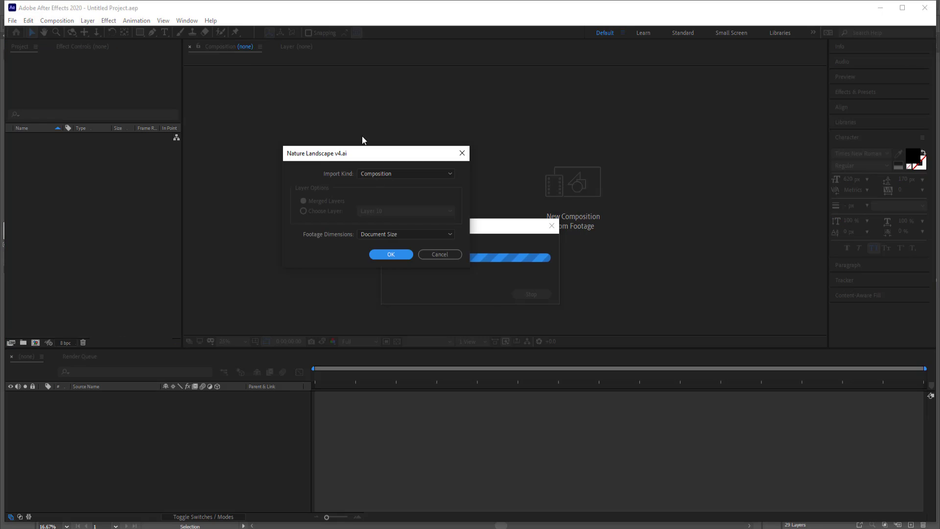
click(395, 172)
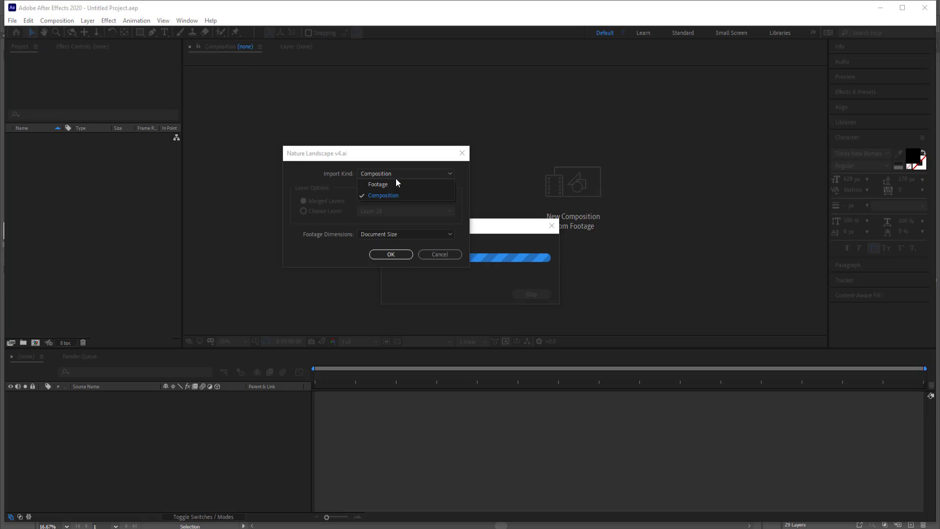
click(392, 196)
click(390, 253)
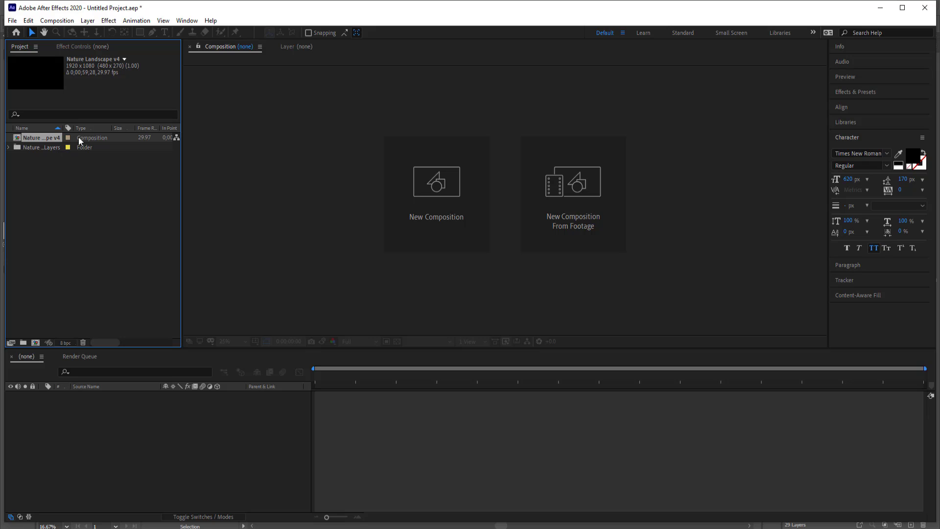
- Open the Nature Landscape v4 composition and review its width and height in the composition settings
double_click(49, 138)
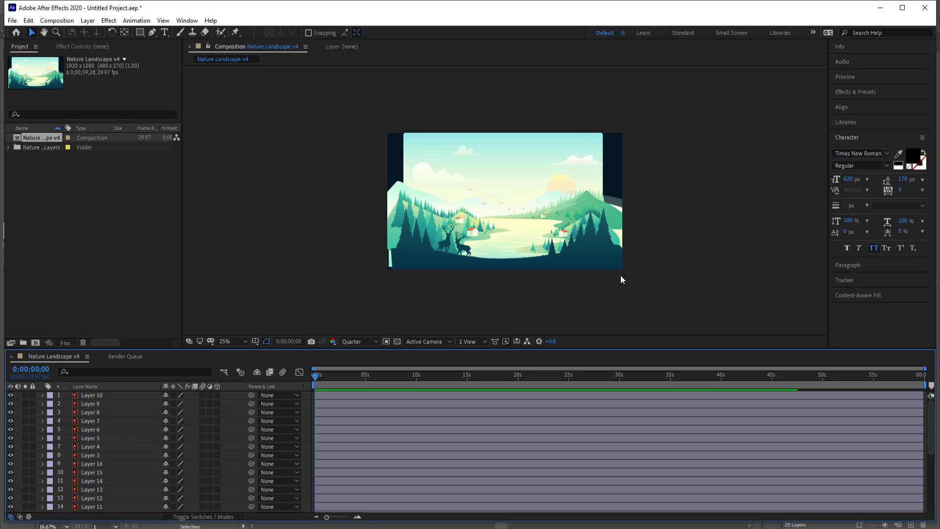
click(48, 23)
click(78, 46)
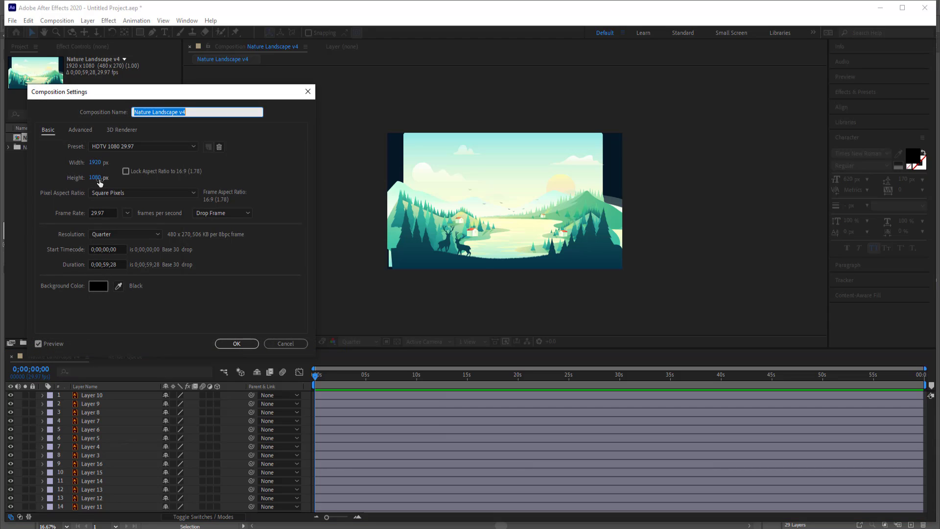
click(295, 343)
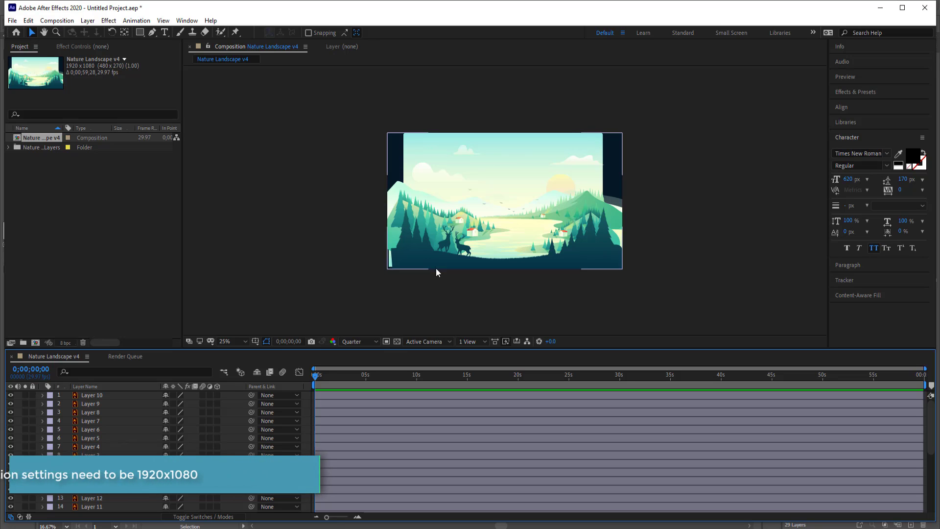
- Add a new null object to the Nature Landscape v4 composition
right_click(109, 395)
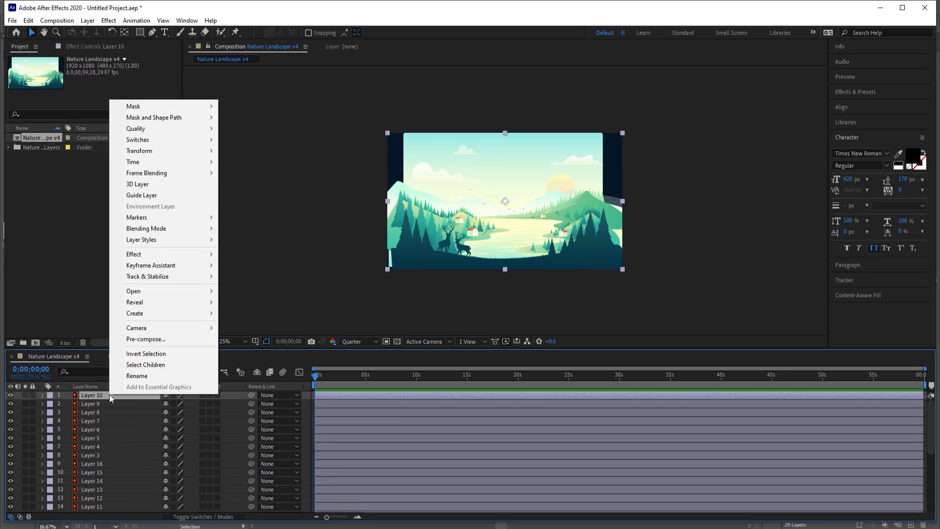
right_click(309, 395)
mouse_move(329, 400)
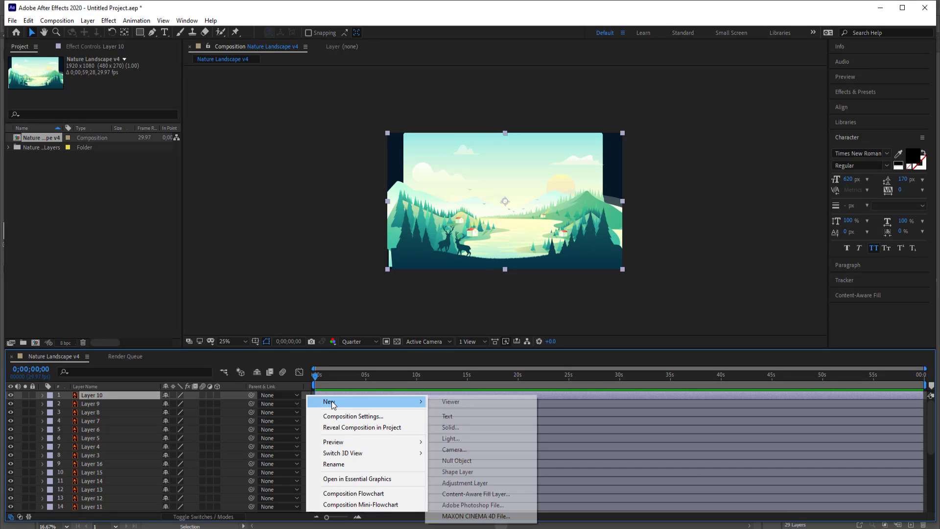
click(473, 460)
- Select every artwork layer from Layer 10 through BACKGROUND and parent them all to Null 1
click(105, 404)
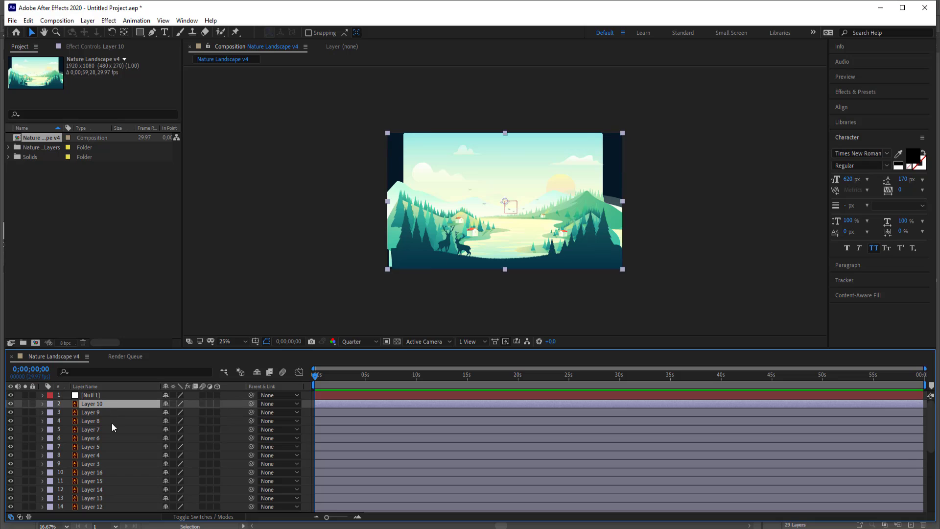
scroll(115, 454, down, 5)
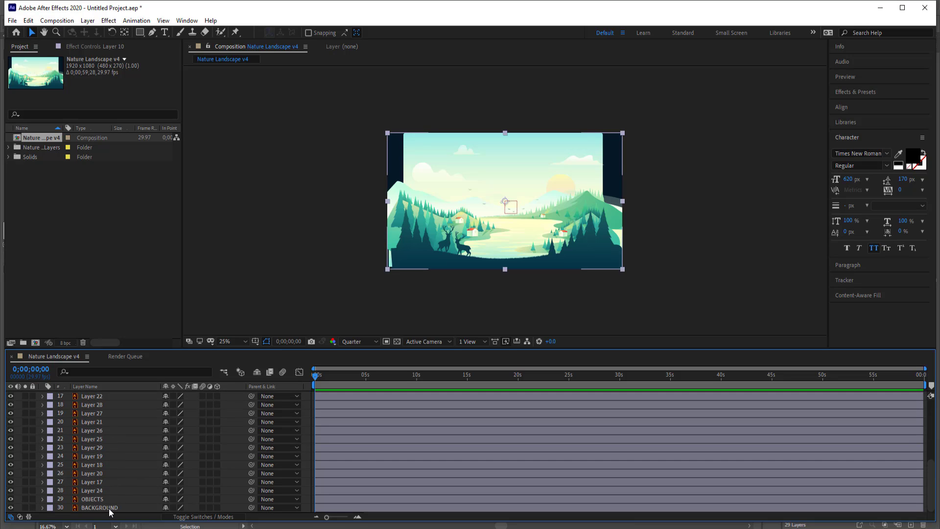
shift+click(109, 507)
scroll(138, 455, up, 5)
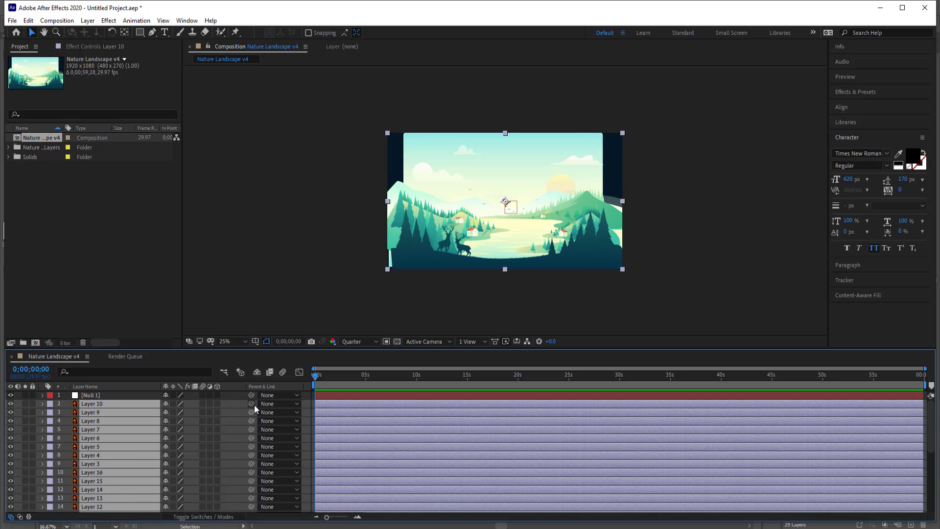
drag(252, 404, 99, 394)
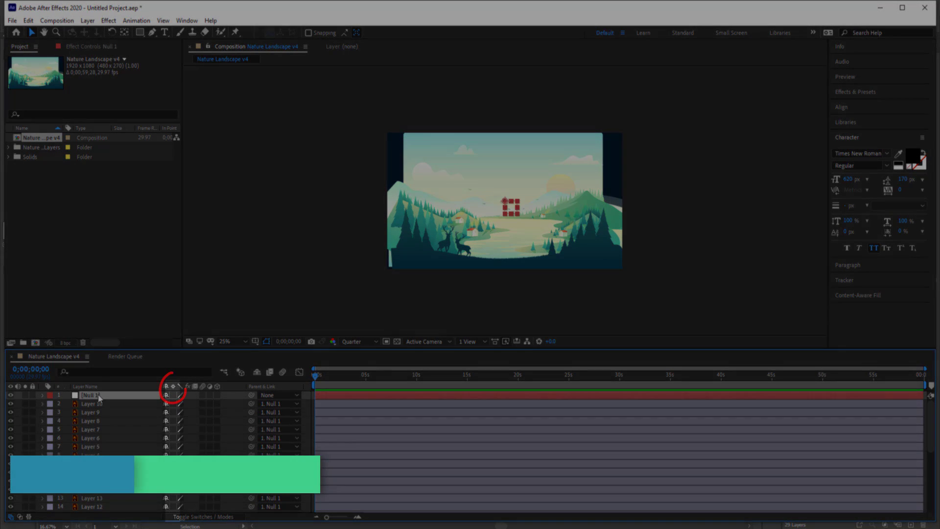
- Scale Null 1 to 122% so the parented landscape fills the composition frame
click(98, 394)
key(s)
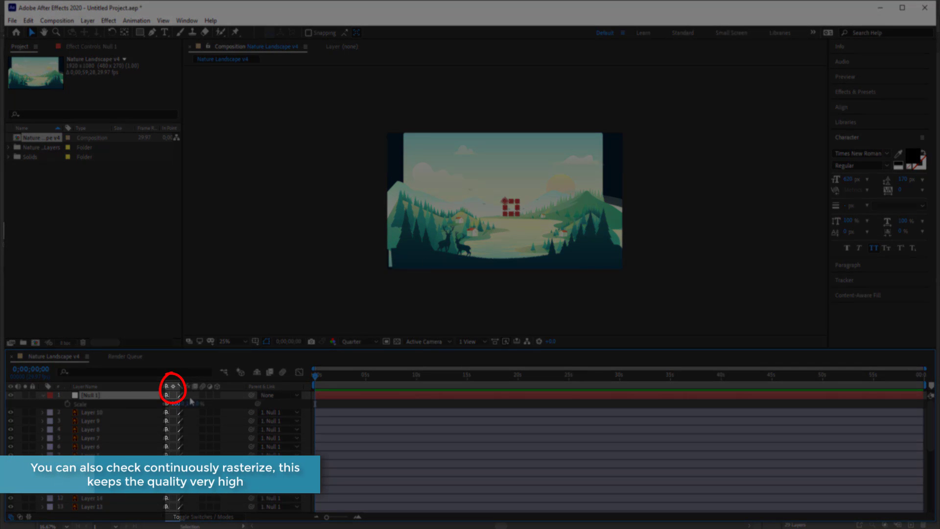
mouse_move(191, 402)
mouse_down()
mouse_move(201, 401)
mouse_move(183, 402)
mouse_up()
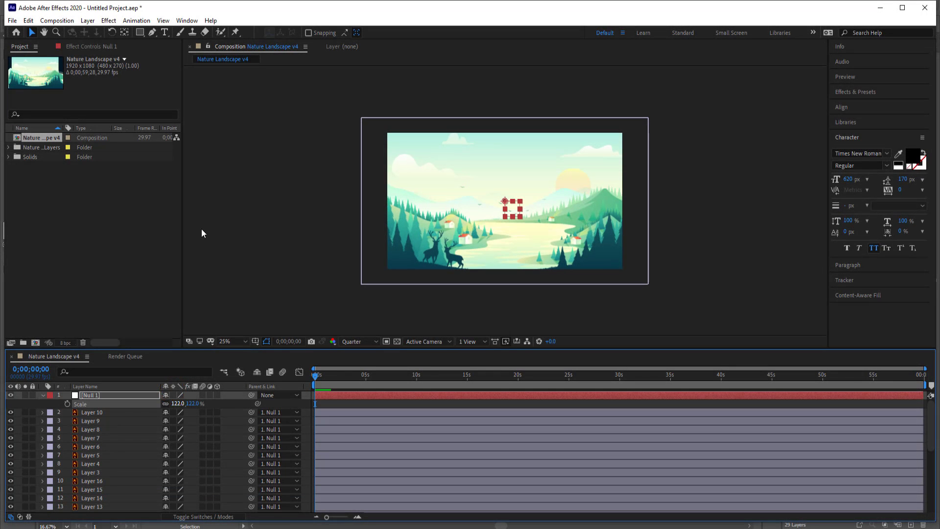
click(266, 206)
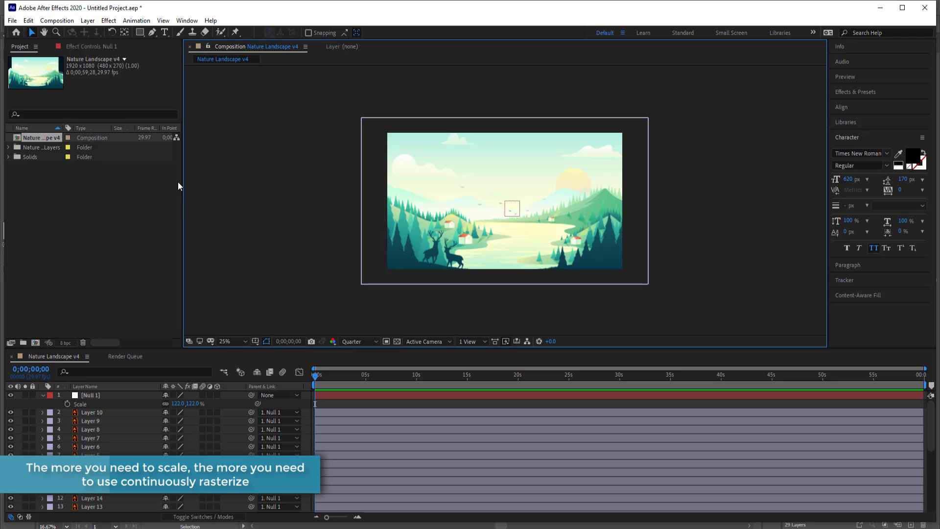
- Rename the bird layers, naming Layer 10 BIRDS, Layer 9 BIRD and Layers 8 to 5 BIRDS
click(99, 412)
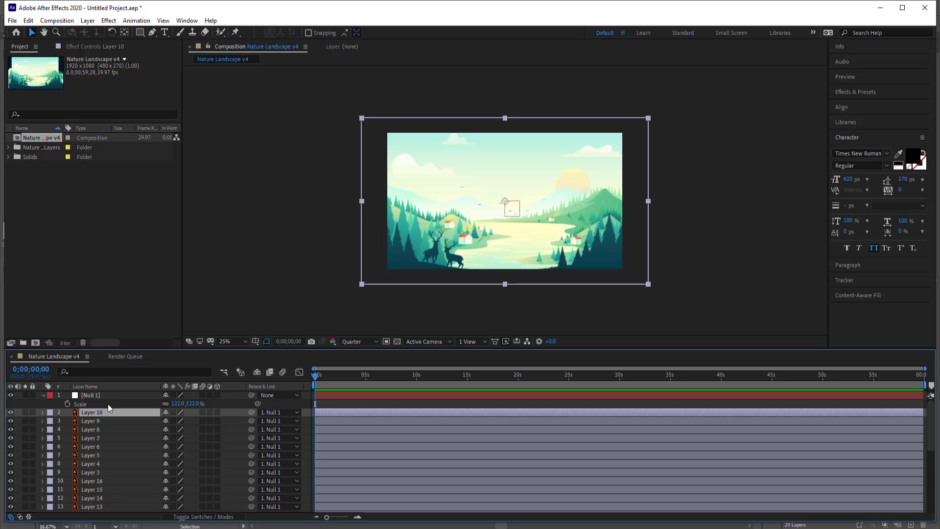
key(Return)
text(BIRDS)
click(98, 421)
key(Return)
text(BIRD)
click(98, 429)
key(Return)
text(BIRDS)
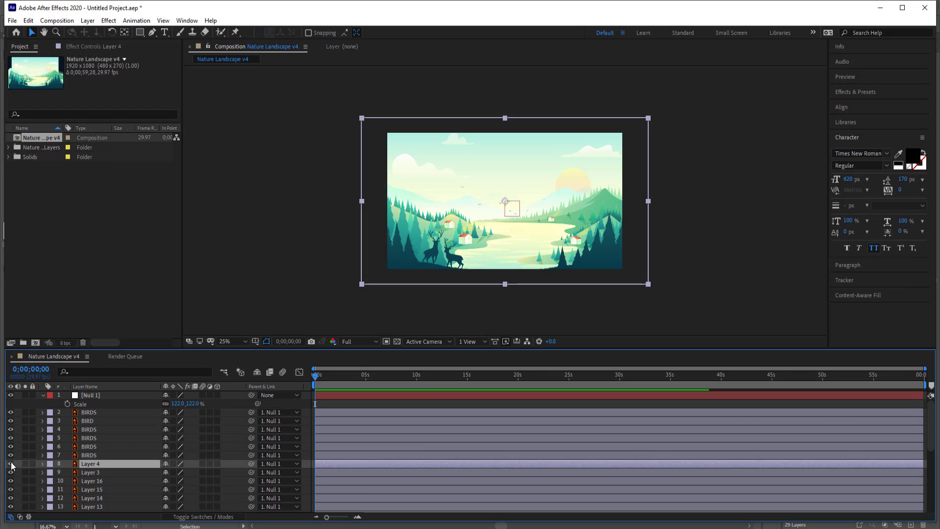
- Rename the following layers after their artwork as DEER & TREES, CLOUDS, SMOKE, HOUSE and RIGHT GREEN
text(OUDS)
key(Return)
scroll(107, 477, down, 2)
click(103, 455)
text(RIGHT GREEN)
scroll(12, 484, down, 4)
- Rename the layers from Layer 27 to Layer 24 as HOUSE, LEFT GREEN, SMOKE, HOUSE, RIGHT MTN, RIGHT MTN2, BG MTNS, SUN, LEFT MTN and SKY
click(11, 413)
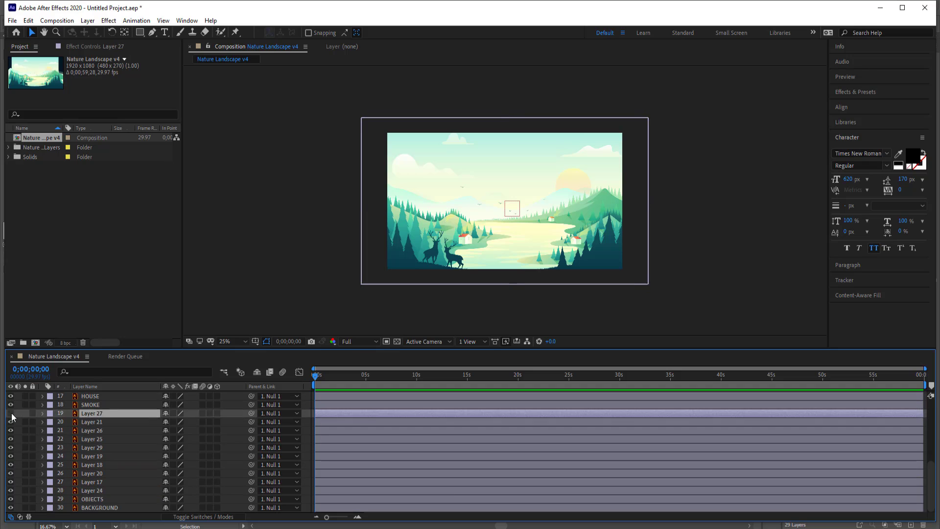
text(HOUSERIGHT MTNRIGHT MTN2BG MTNSSUNLEFT MTNSKY)
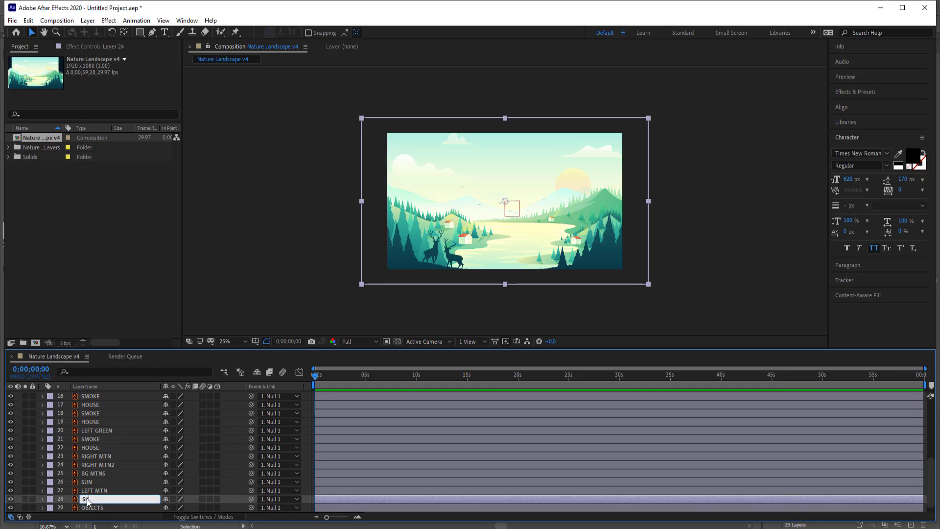
click(560, 322)
scroll(560, 321, up, 1)
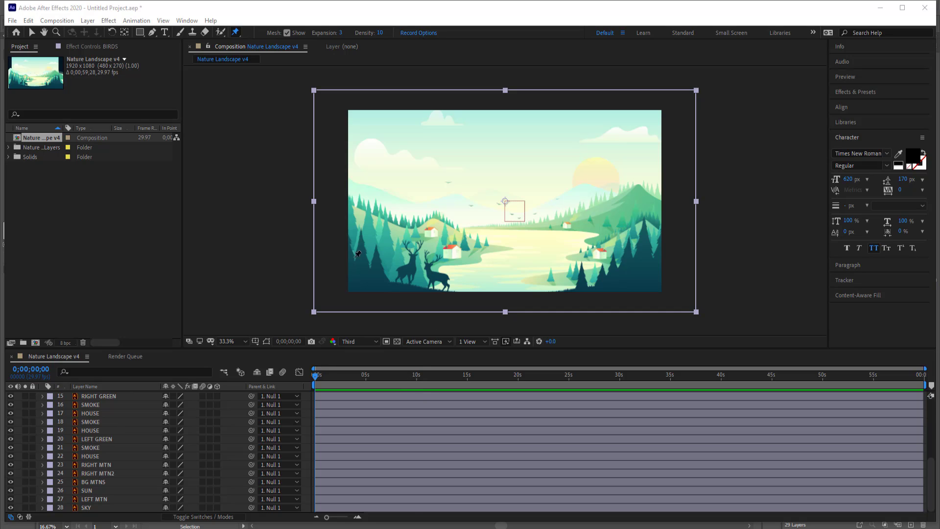
- Select the DEER & TREES layer and place five Puppet Position pins along the base of the left-hand trees
click(99, 431)
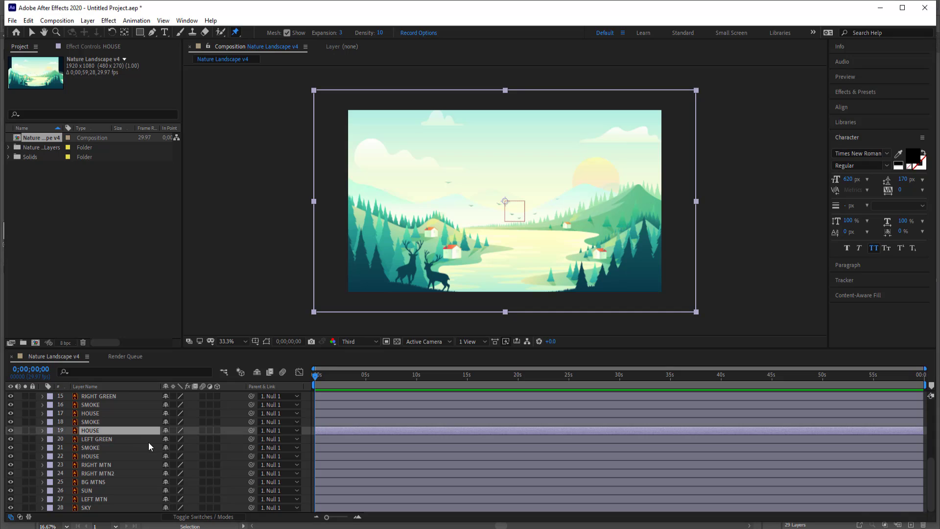
scroll(146, 443, up, 4)
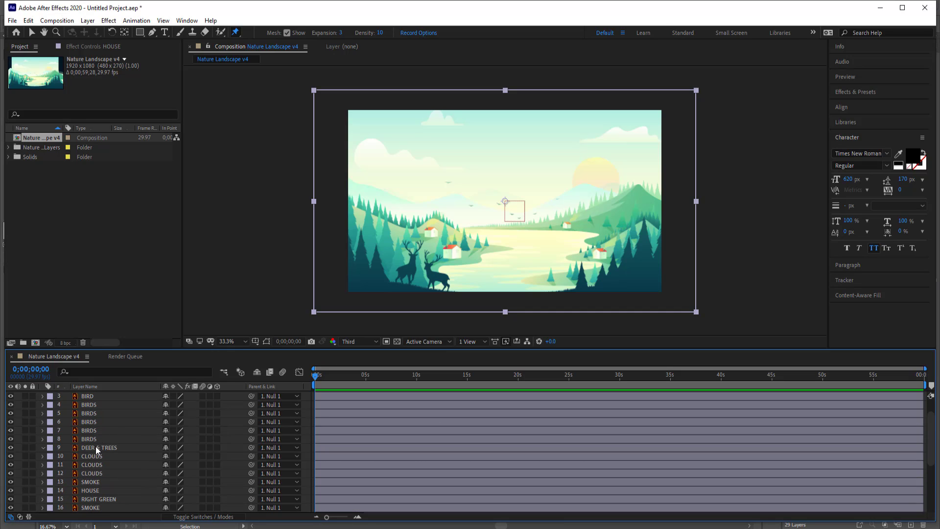
click(96, 448)
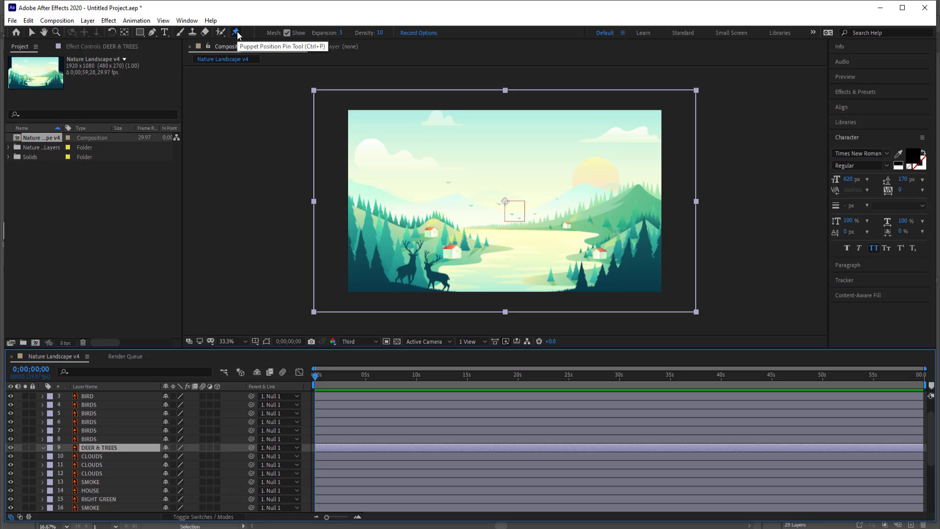
click(248, 48)
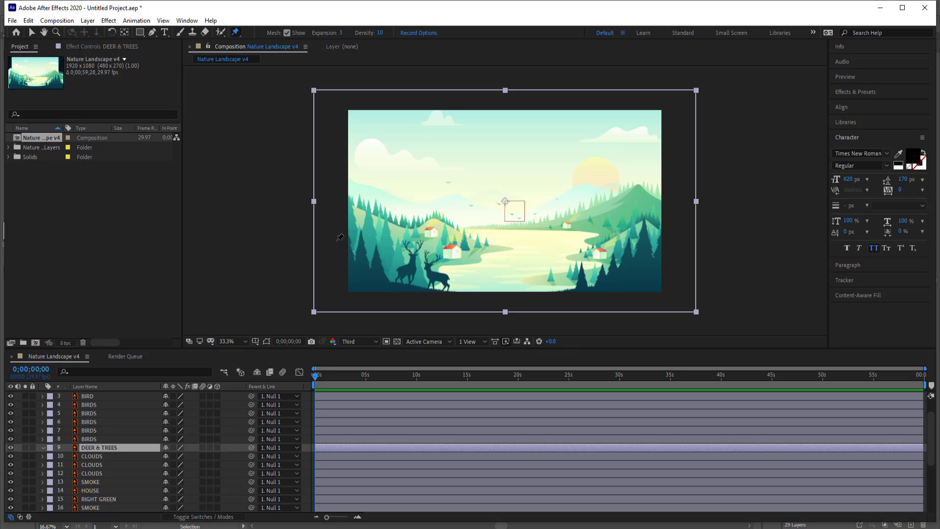
click(350, 287)
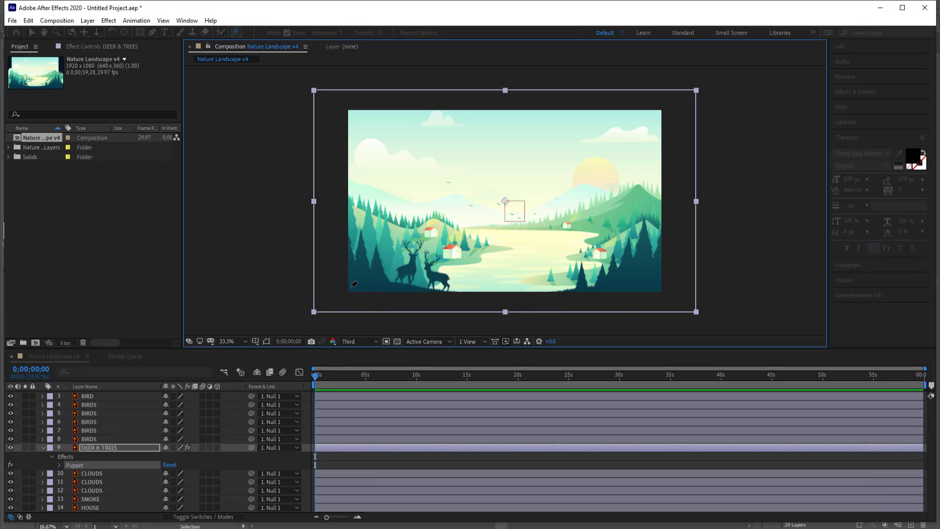
click(366, 287)
click(378, 287)
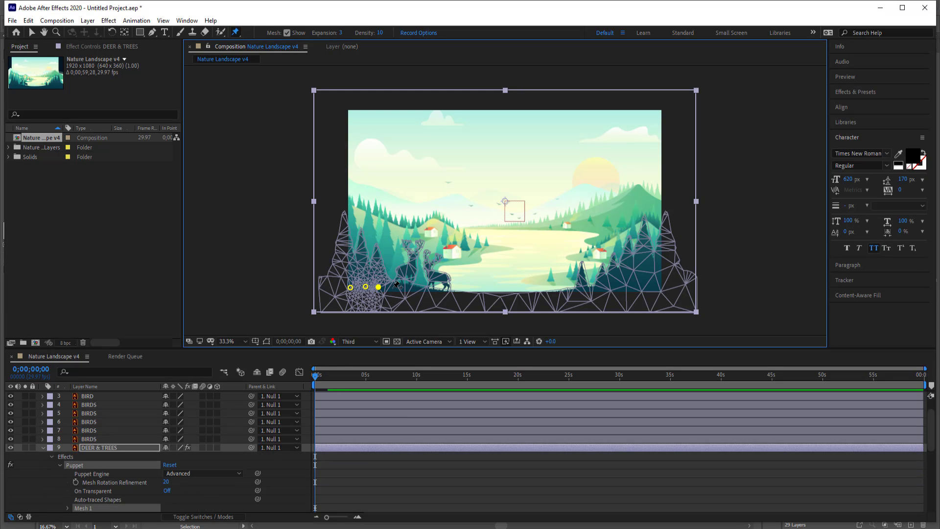
click(393, 288)
click(406, 288)
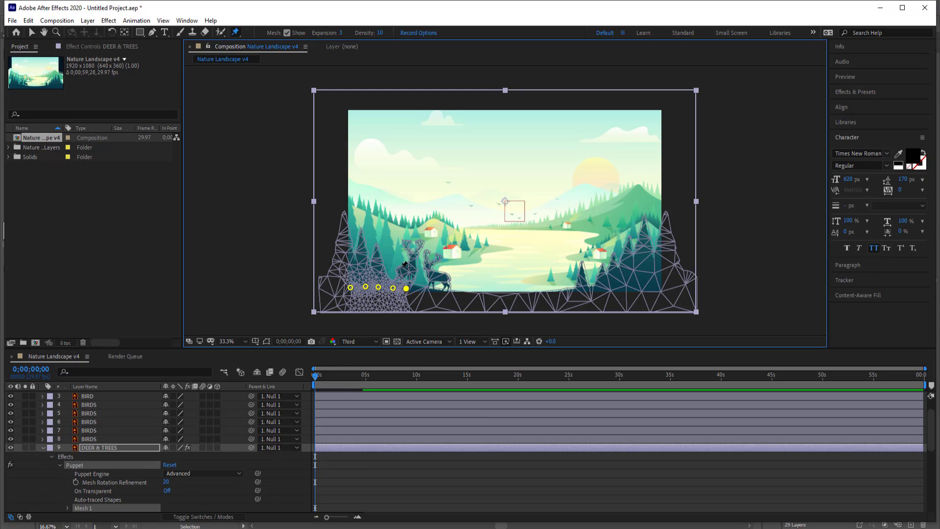
- Place one puppet pin on each deer's body and five along the base of the right-hand trees
click(409, 269)
click(435, 280)
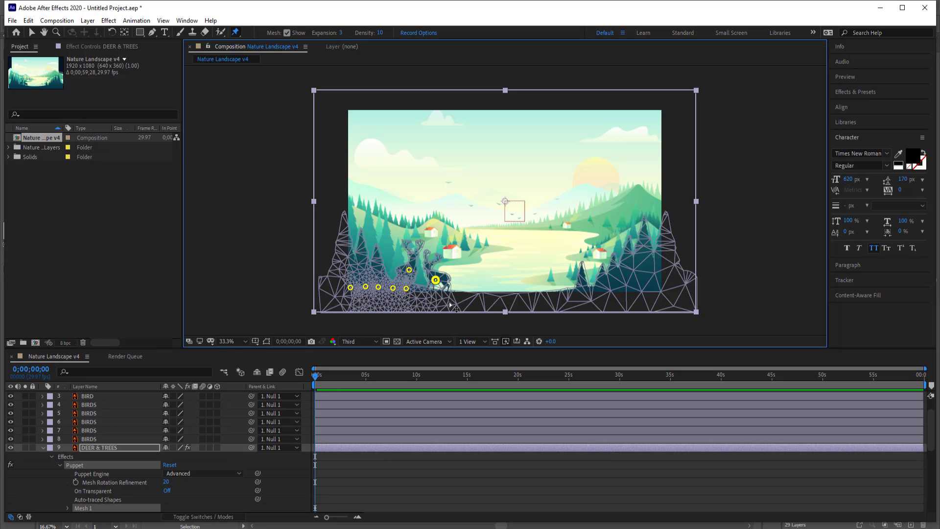
click(584, 290)
click(603, 293)
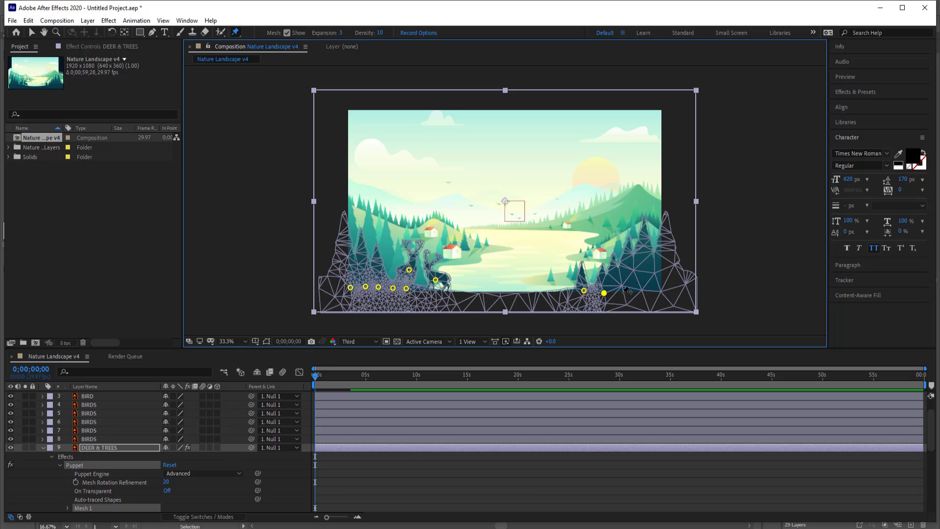
click(622, 293)
click(640, 290)
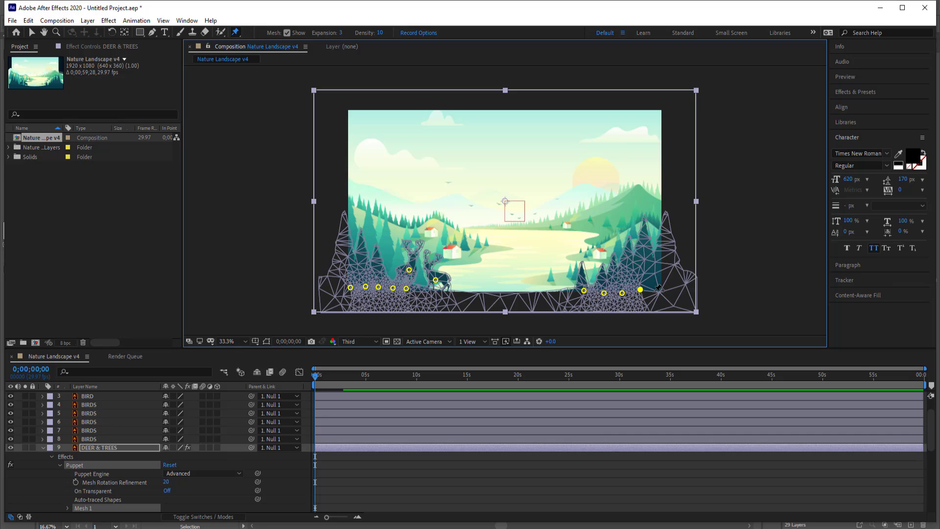
click(654, 290)
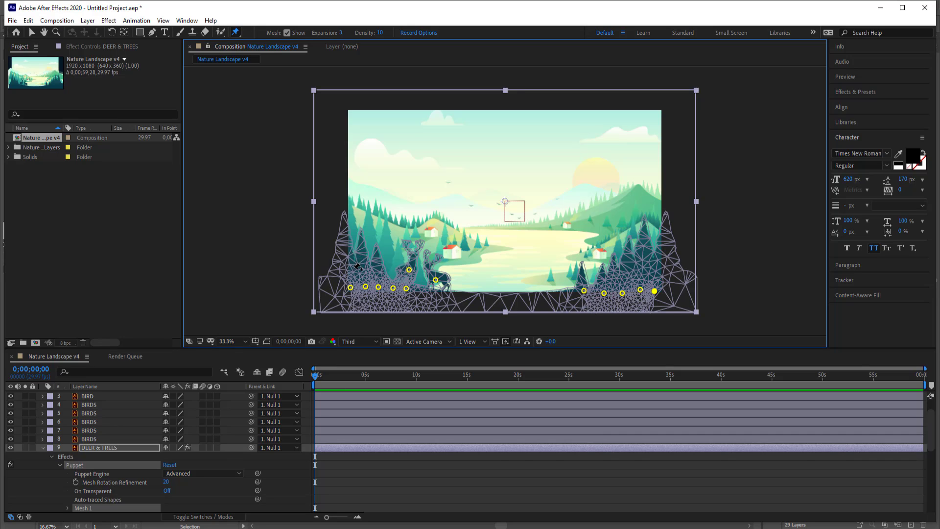
- Place puppet pins near the tips of the three left-hand trees, try moving the third pin and undo that move
click(344, 221)
click(361, 236)
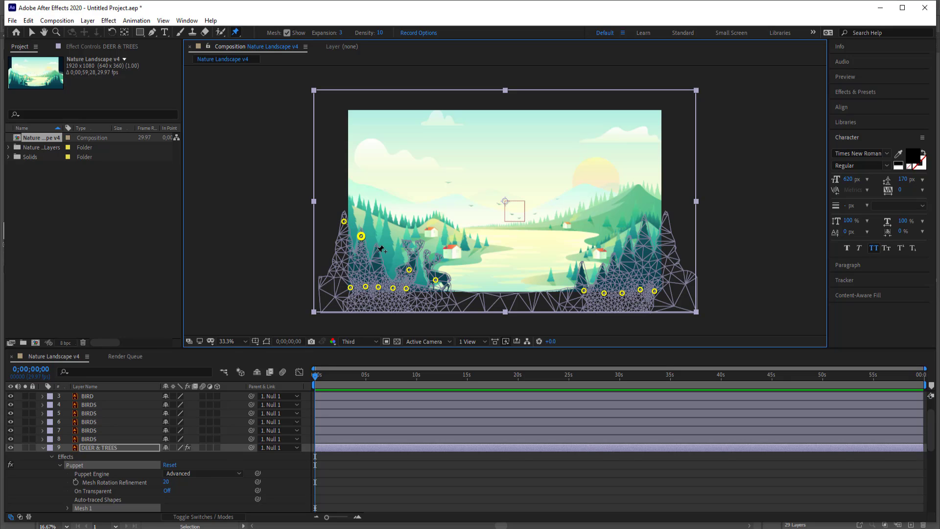
click(378, 250)
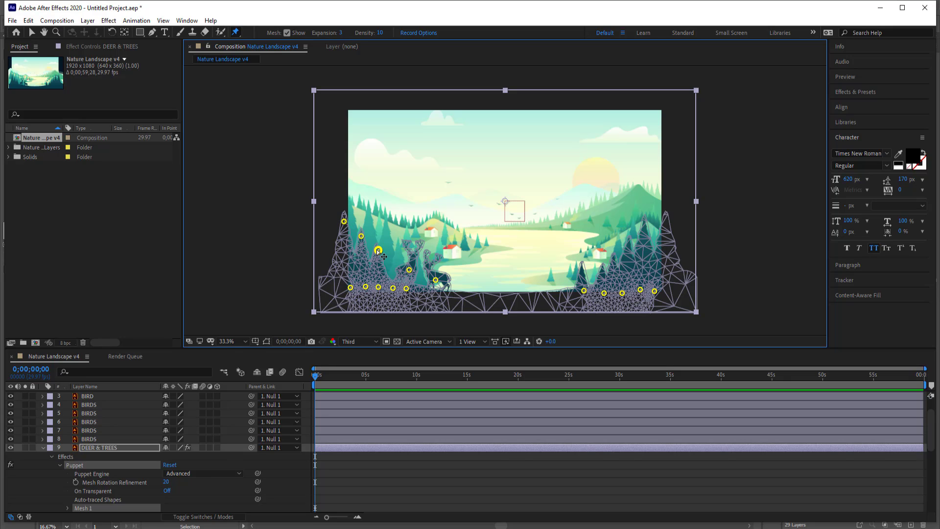
drag(382, 251, 379, 250)
key(ctrl+z)
- Add a row of puppet pins across the middle of the left-hand trees and another across the right-hand trees
click(351, 268)
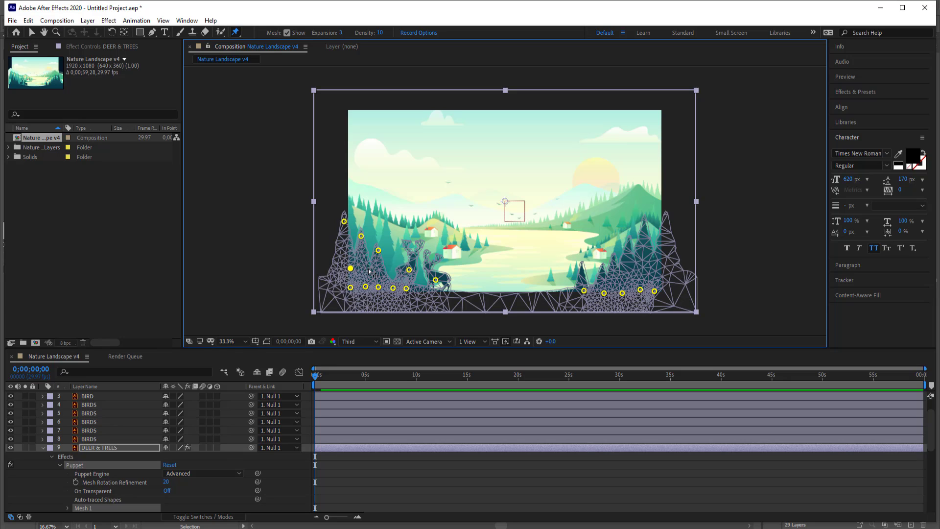
click(360, 268)
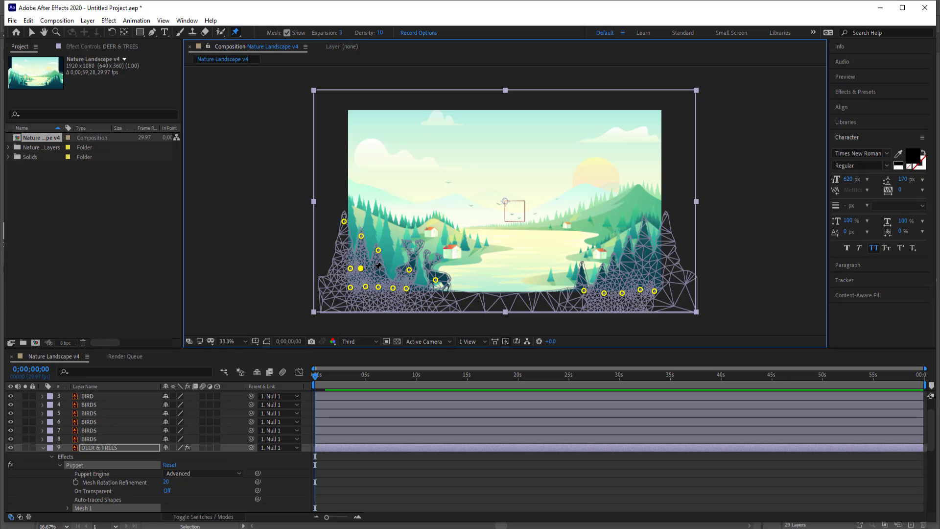
click(582, 282)
click(601, 281)
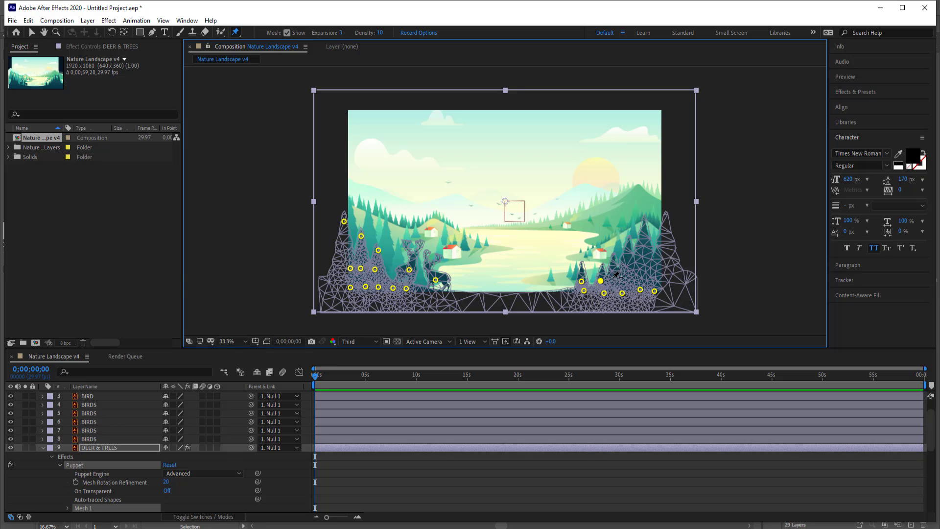
click(614, 277)
click(630, 272)
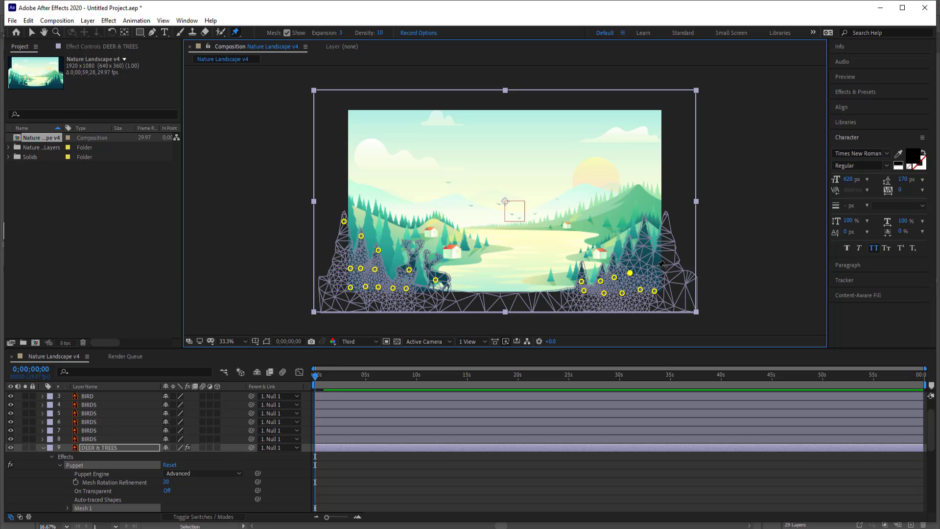
click(645, 268)
click(660, 263)
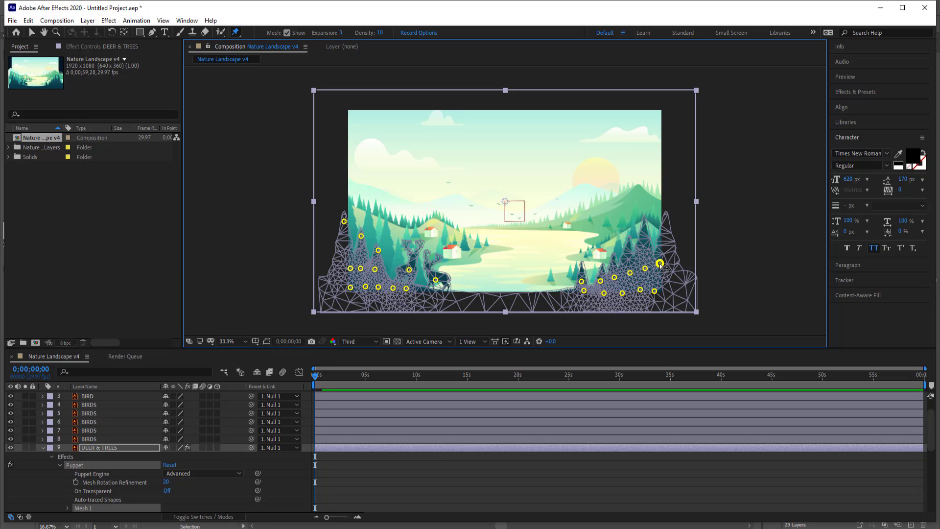
- Place puppet pins near the tips of the right-hand trees, one pin per treetop
click(602, 266)
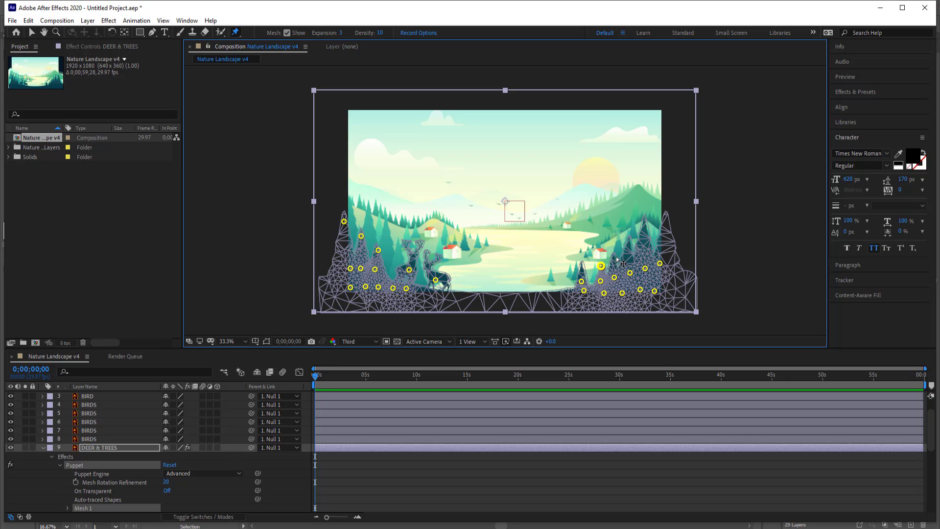
click(613, 258)
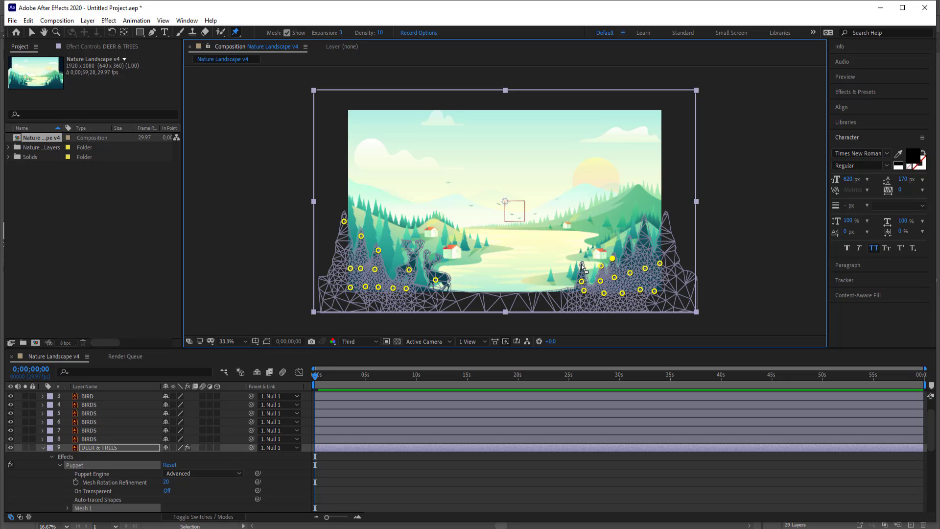
click(628, 241)
click(644, 222)
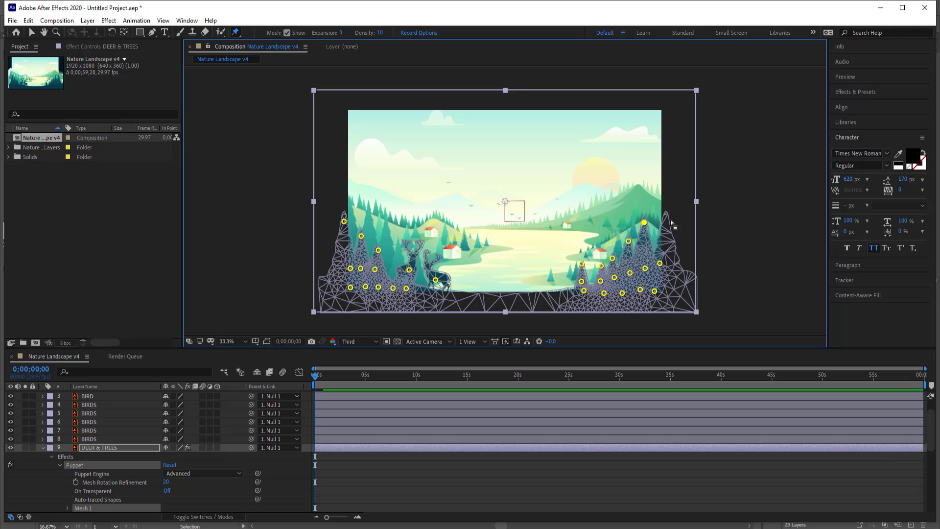
click(667, 220)
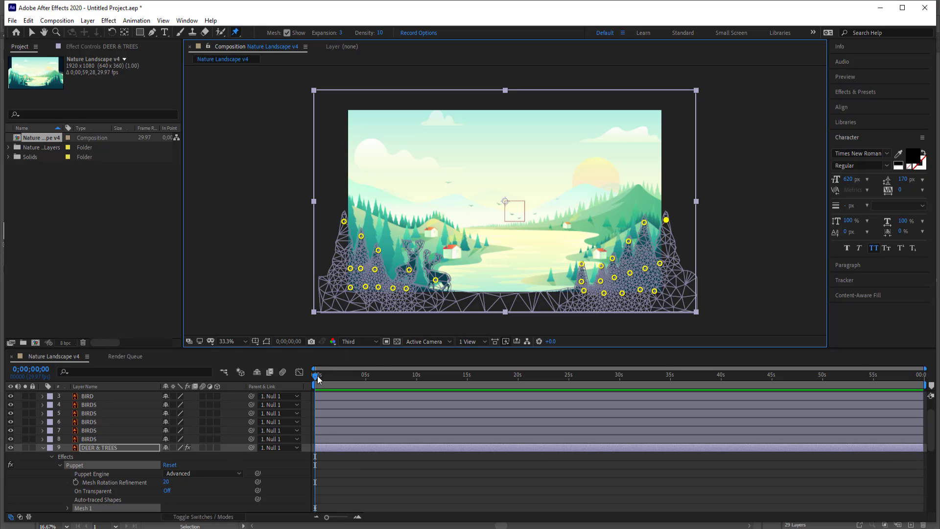
- At the start of the timeline, shift the three tip pins of the left-hand trees slightly to the left
drag(333, 375, 301, 372)
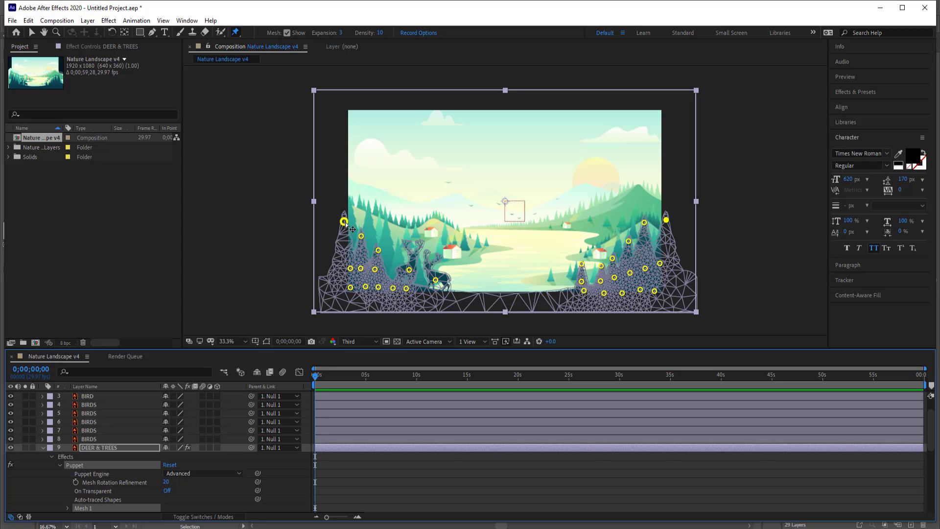
drag(344, 223, 375, 250)
click(361, 237)
click(378, 250)
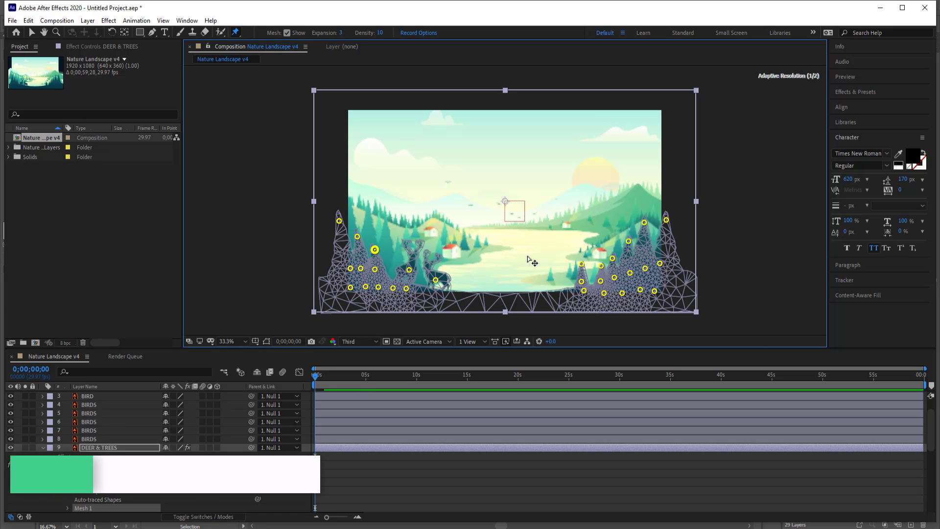
- Shift all six tip pins of the right-hand trees slightly to the right at the start of the timeline
click(581, 264)
drag(581, 265, 614, 258)
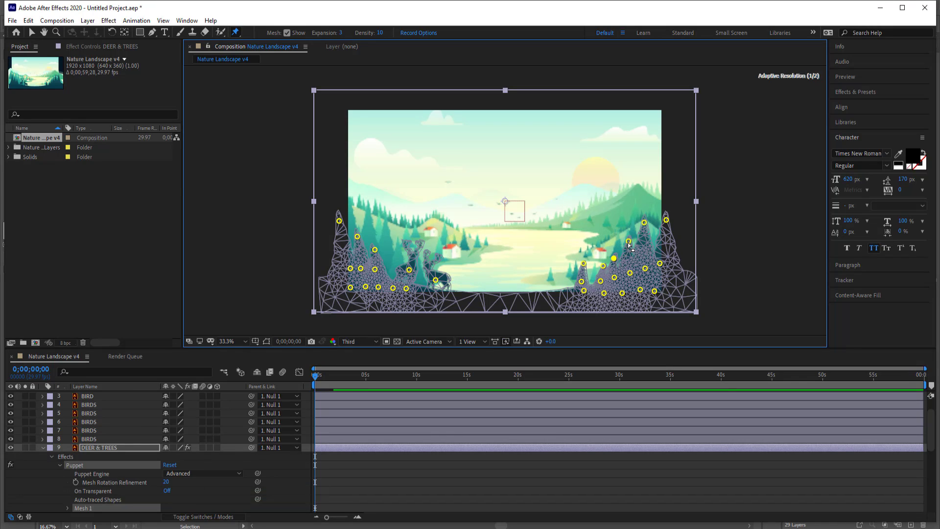
drag(629, 241, 630, 241)
click(644, 223)
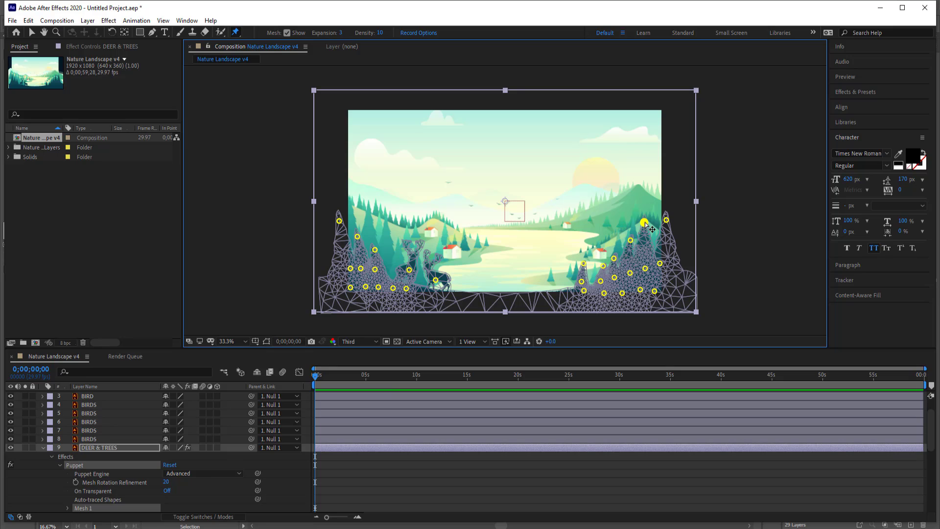
drag(646, 224, 669, 220)
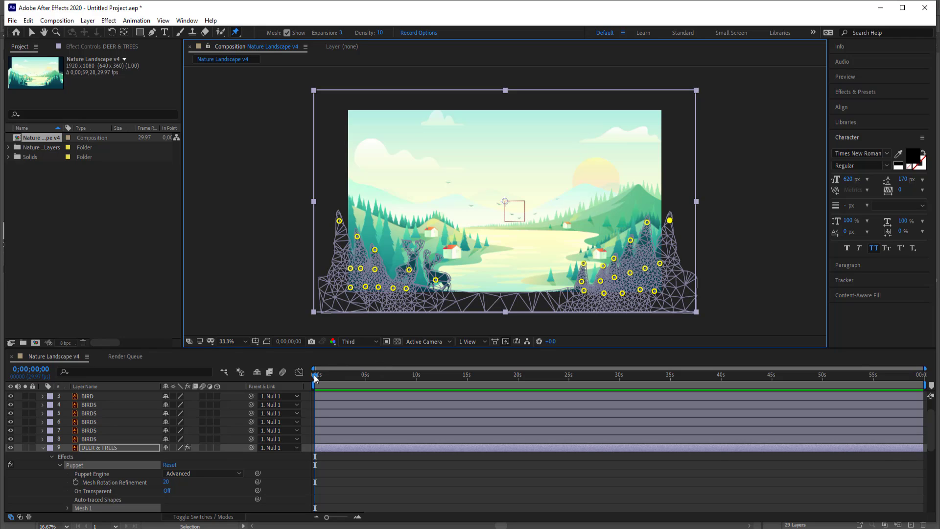
- At 0;00;05;05, move the left-hand trees' tip pins to the right and the right-hand trees' tip pins to the left, then scrub the sway
drag(314, 374, 367, 379)
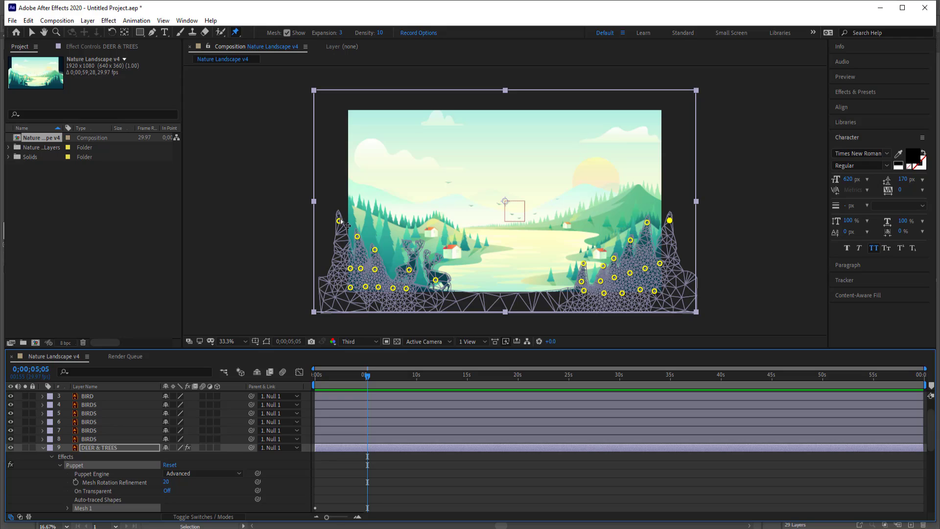
drag(346, 225, 363, 239)
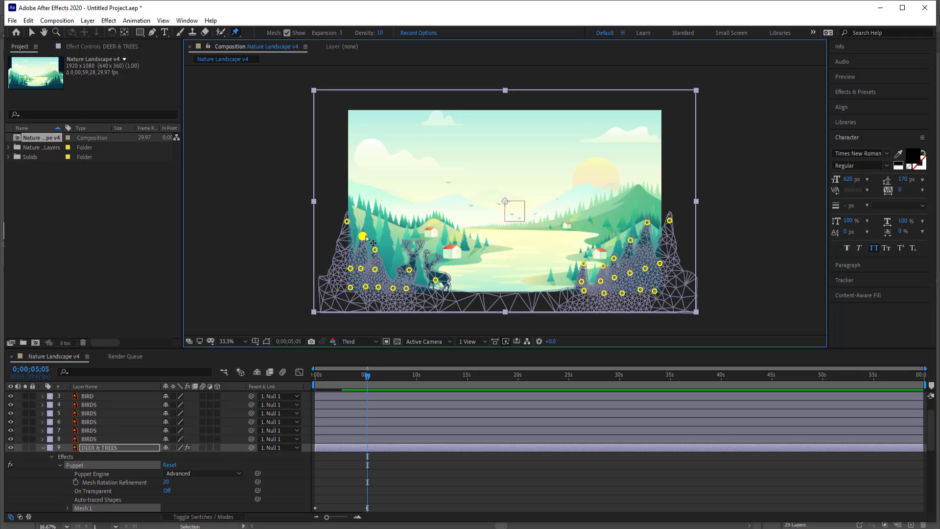
drag(380, 252, 381, 252)
click(583, 264)
drag(583, 265, 661, 221)
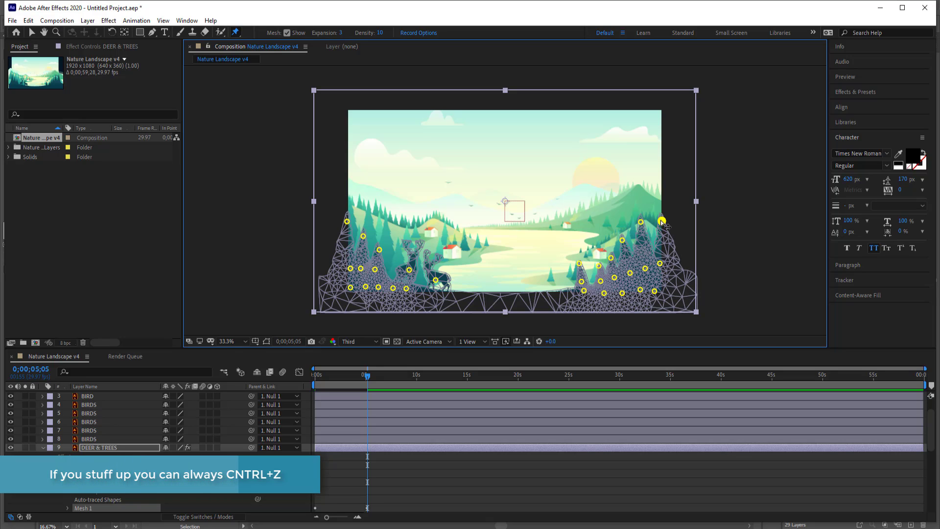
drag(368, 376, 347, 381)
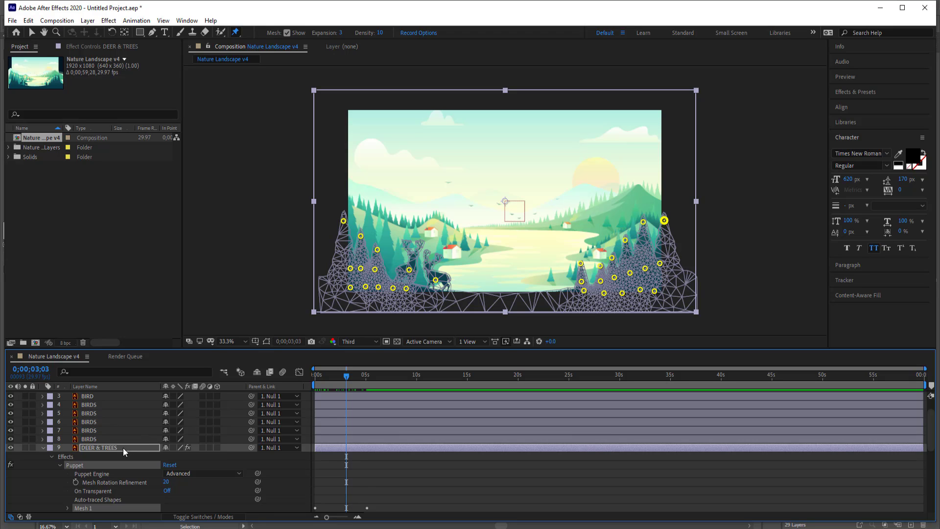
- Reveal the keyframes of the DEER & TREES layer and apply Easy Ease to all puppet pin Position keyframes
key(u)
scroll(399, 484, down, 2)
scroll(399, 484, down, 10)
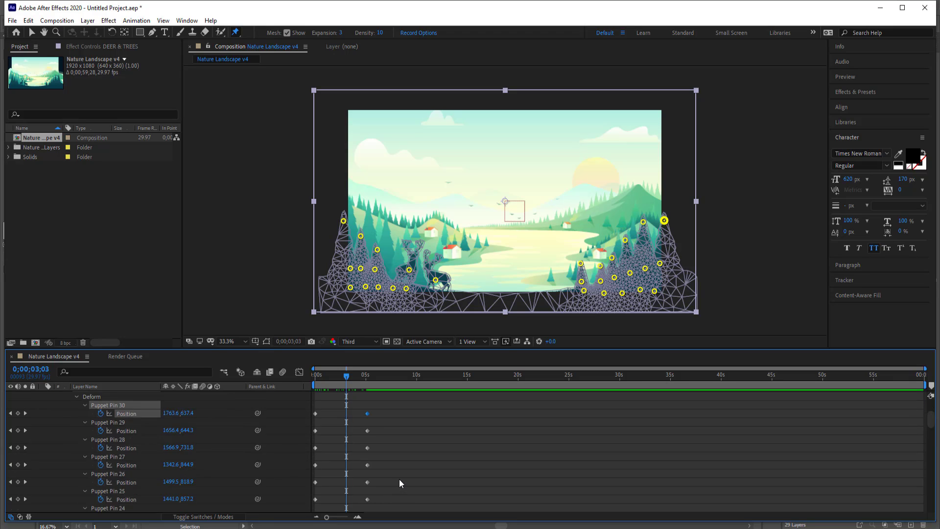
scroll(392, 485, down, 10)
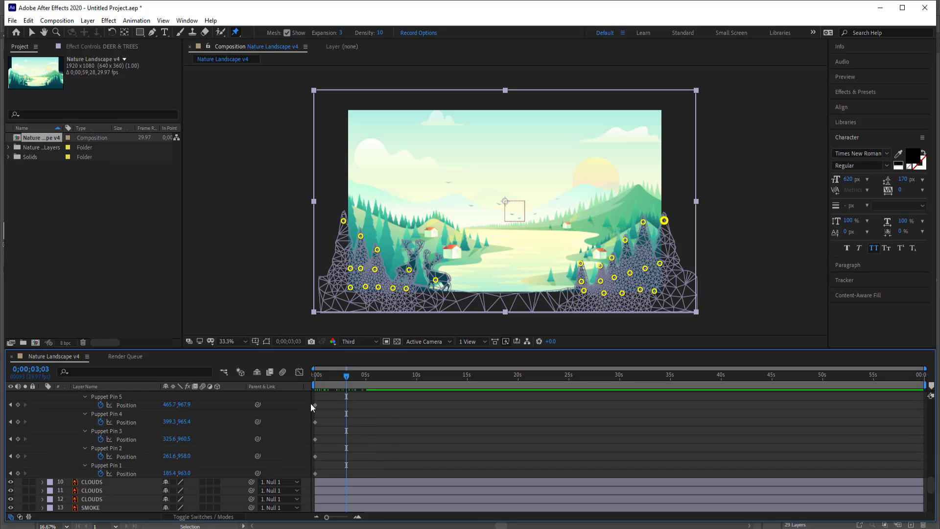
drag(392, 473, 316, 448)
right_click(315, 452)
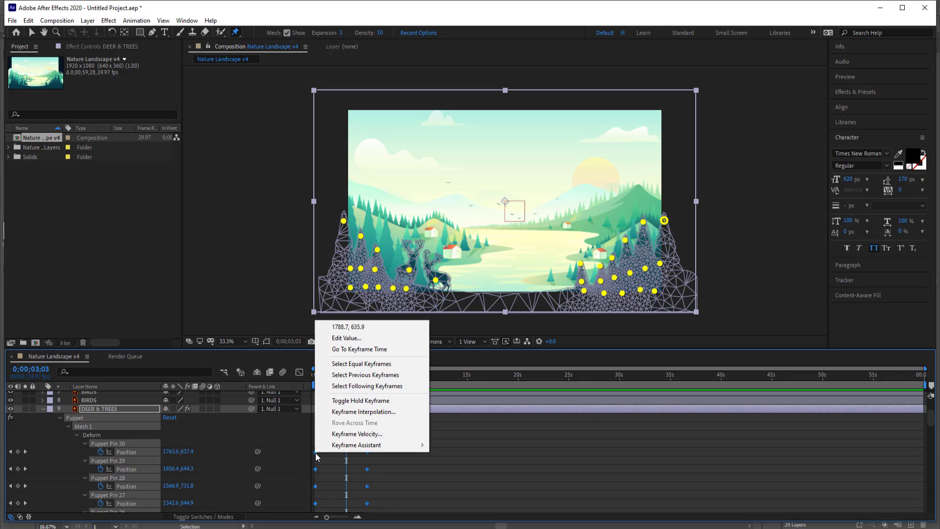
mouse_move(377, 445)
click(471, 378)
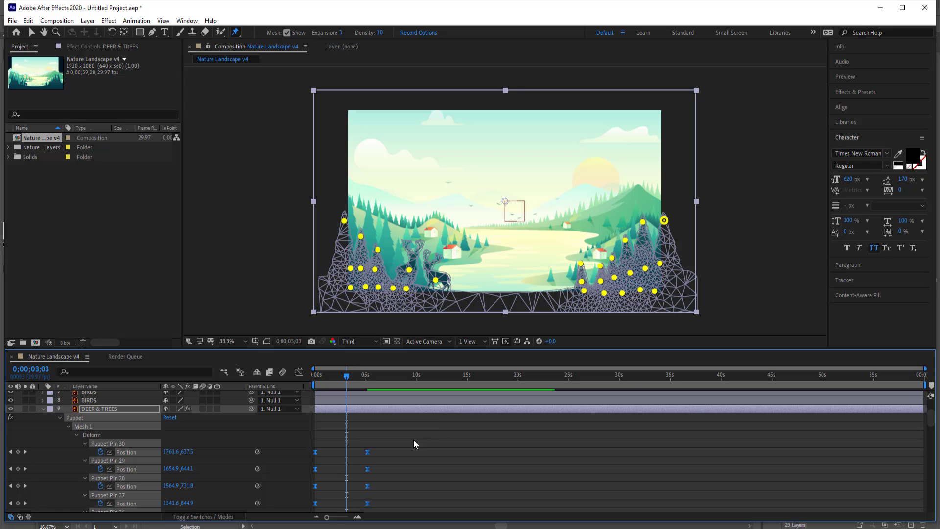
click(349, 449)
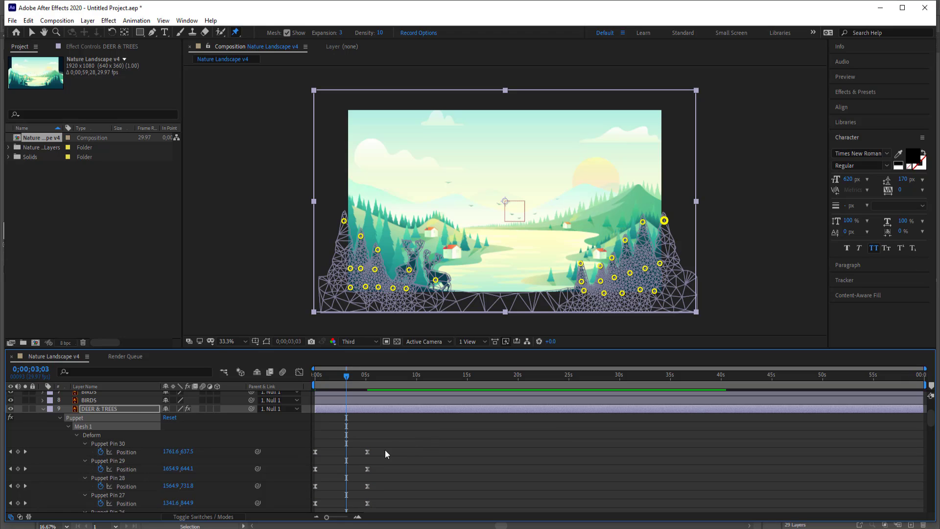
- Add the expression loopOut("pingpong") to the Position of Puppet Pin 30
scroll(391, 447, down, 2)
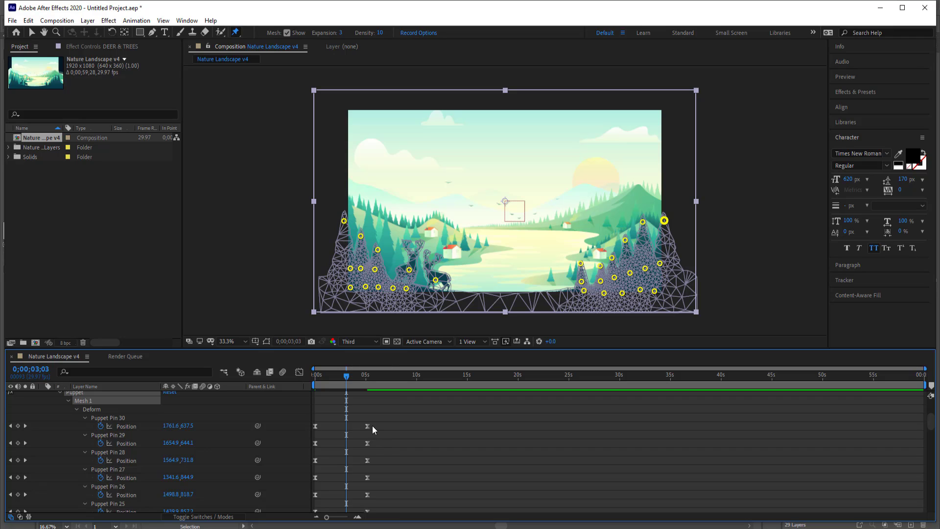
alt+click(102, 428)
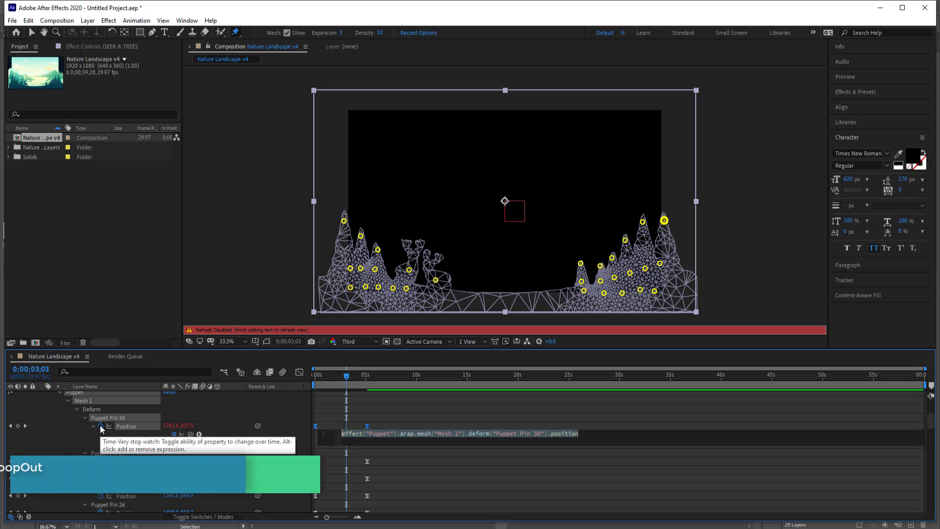
text(loo)
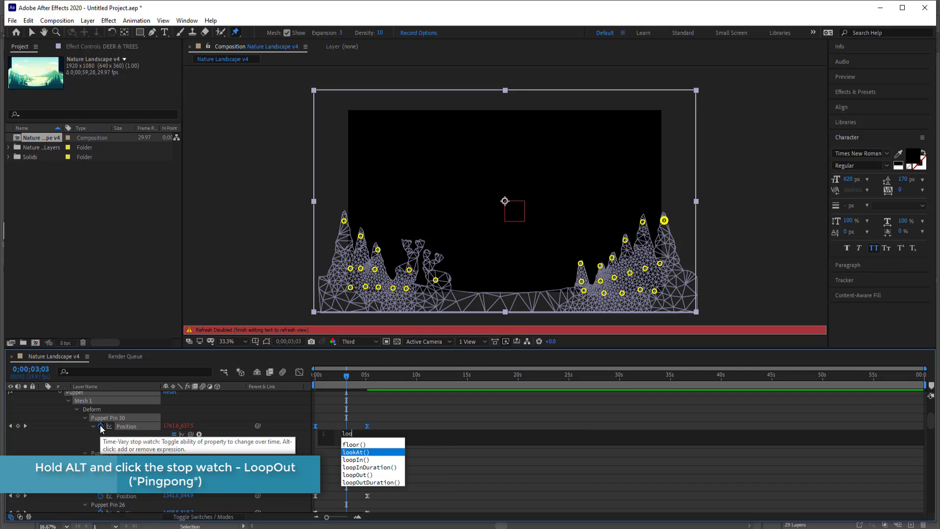
text(po)
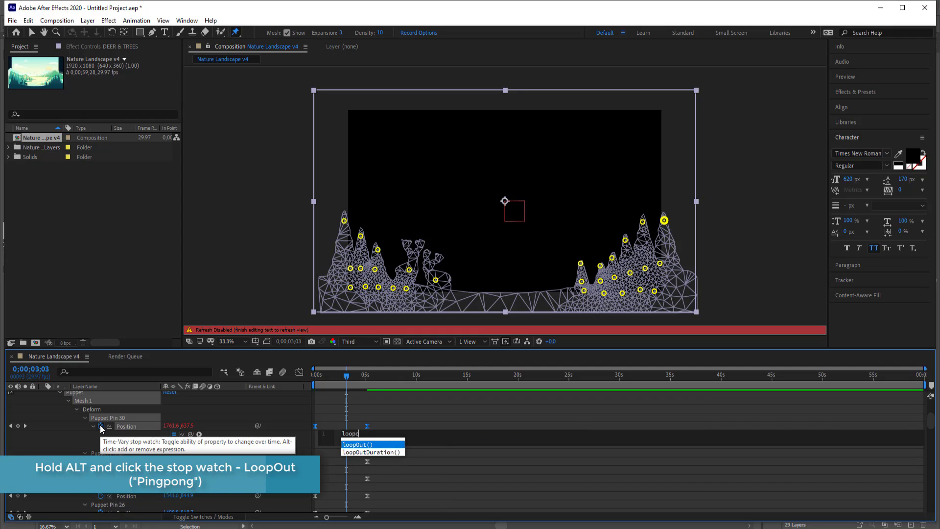
key(Return)
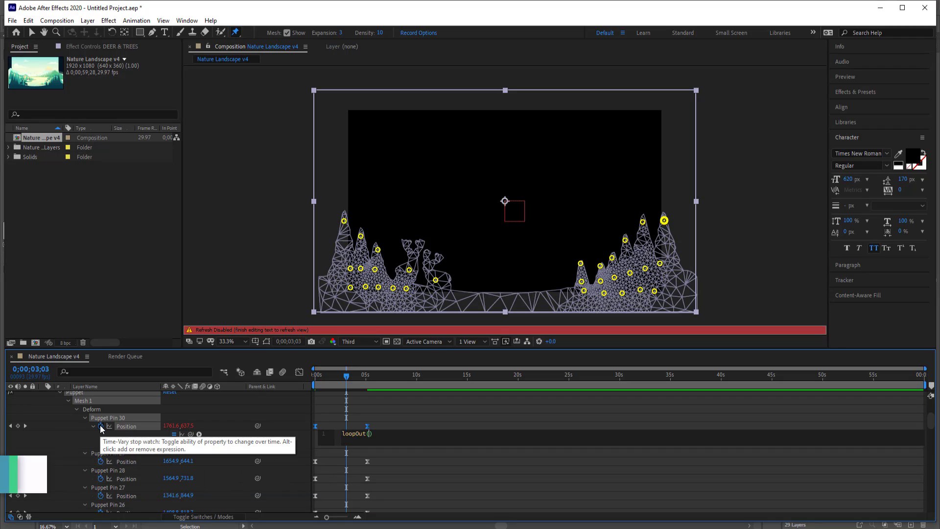
text(")
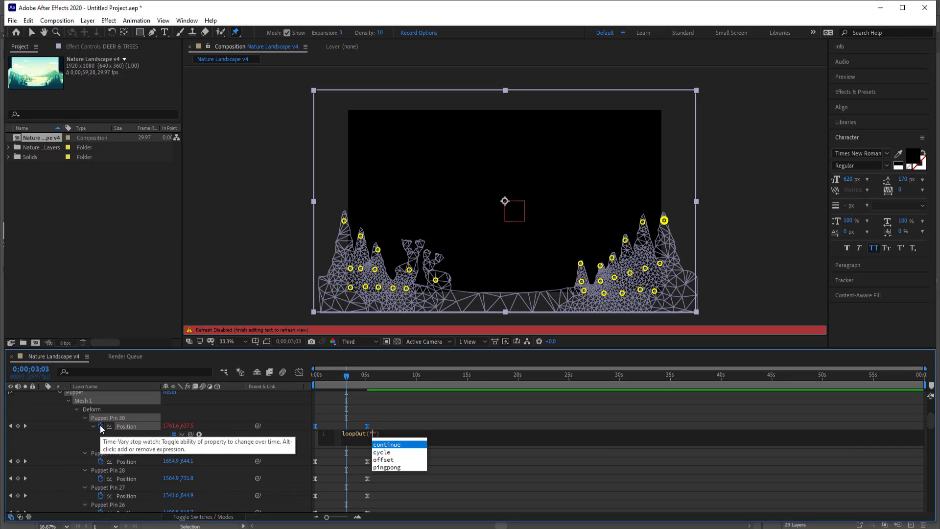
key(Down)
key(Down)
key(Down)
key(Return)
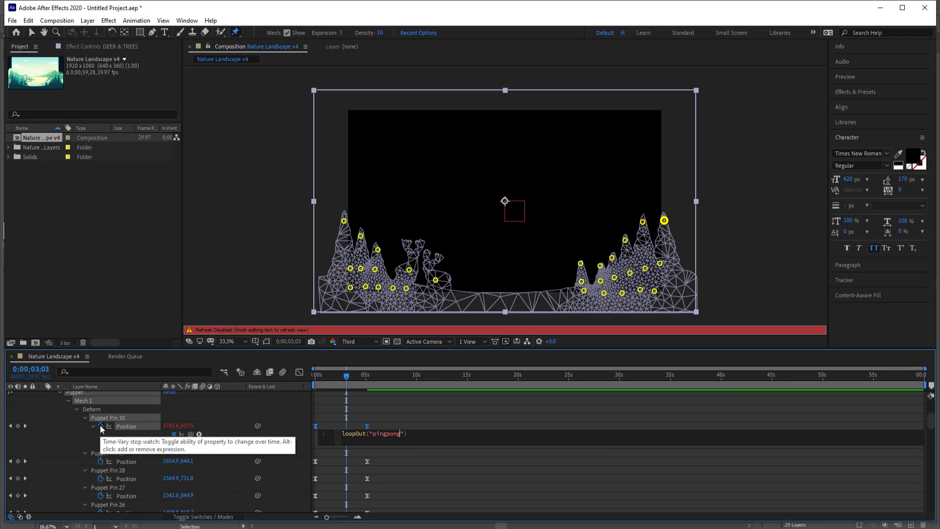
click(316, 375)
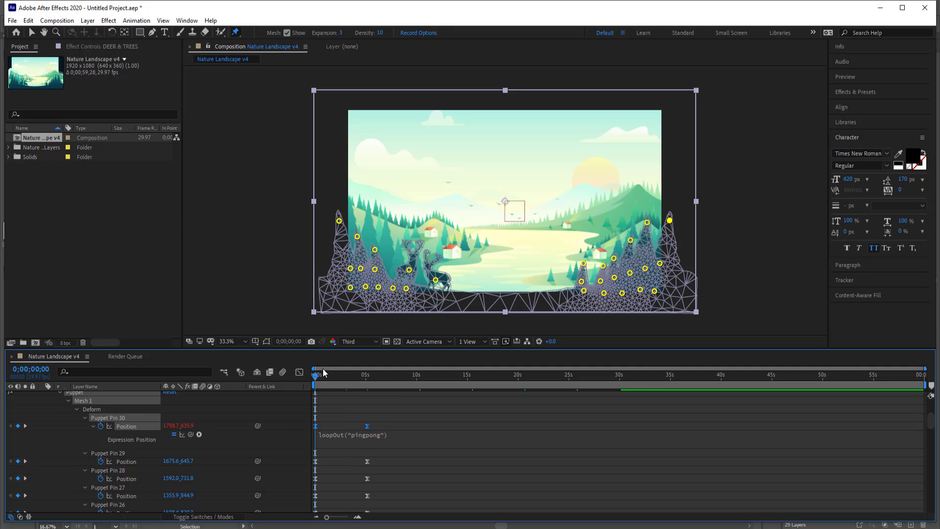
- Scrub and play the composition past the last keyframes to check the looping motion of the outermost right-hand tree
drag(328, 375, 350, 375)
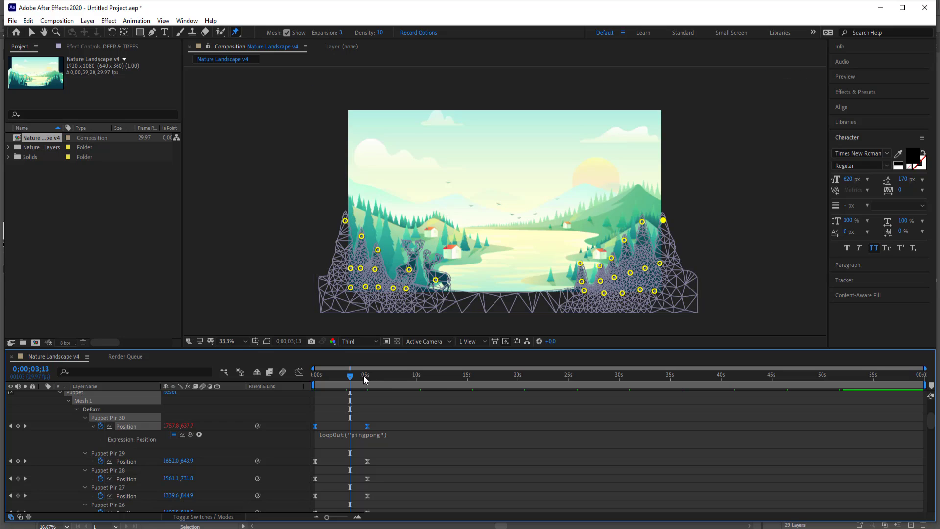
key(space)
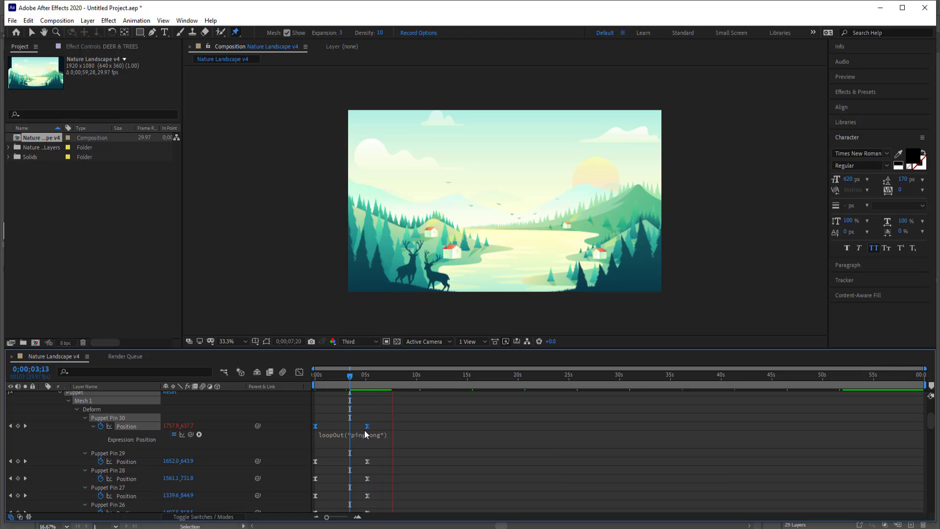
drag(397, 374, 457, 377)
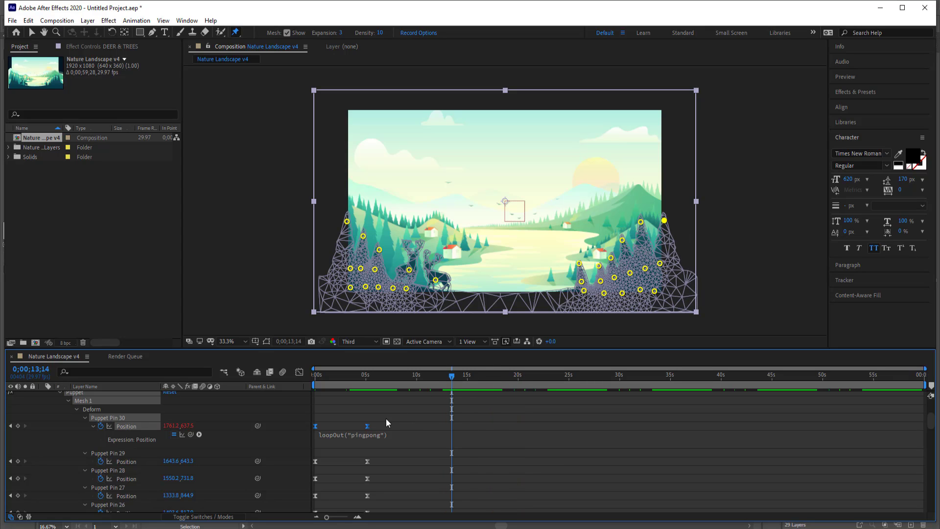
- Copy only the expression from Puppet Pin 30's Position and paste it onto the Position of Puppet Pins 25 through 29
right_click(141, 428)
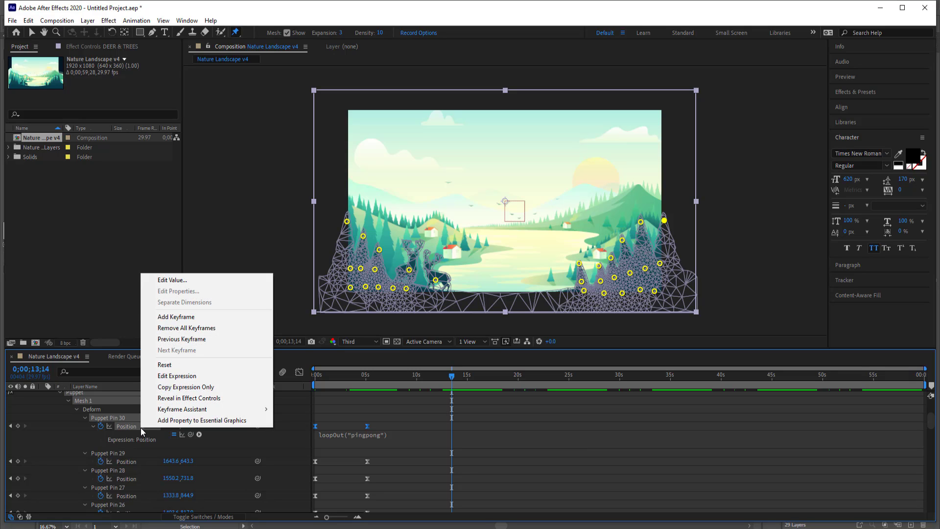
click(184, 387)
click(127, 451)
scroll(148, 462, down, 4)
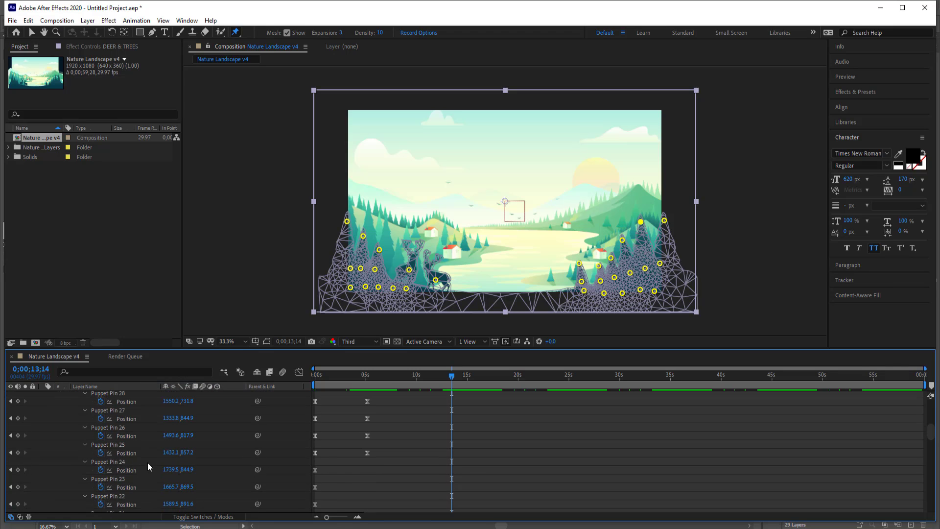
scroll(148, 462, down, 3)
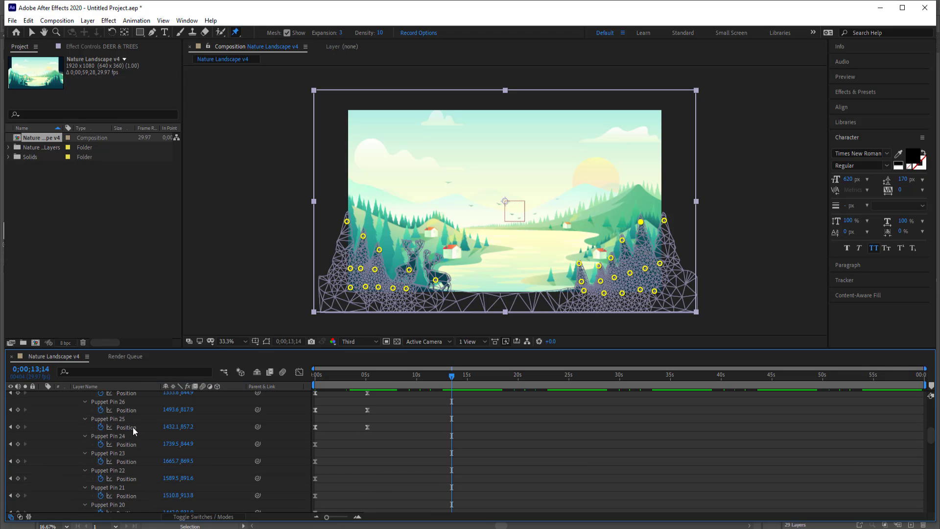
shift+click(129, 409)
scroll(137, 417, up, 3)
shift+click(131, 442)
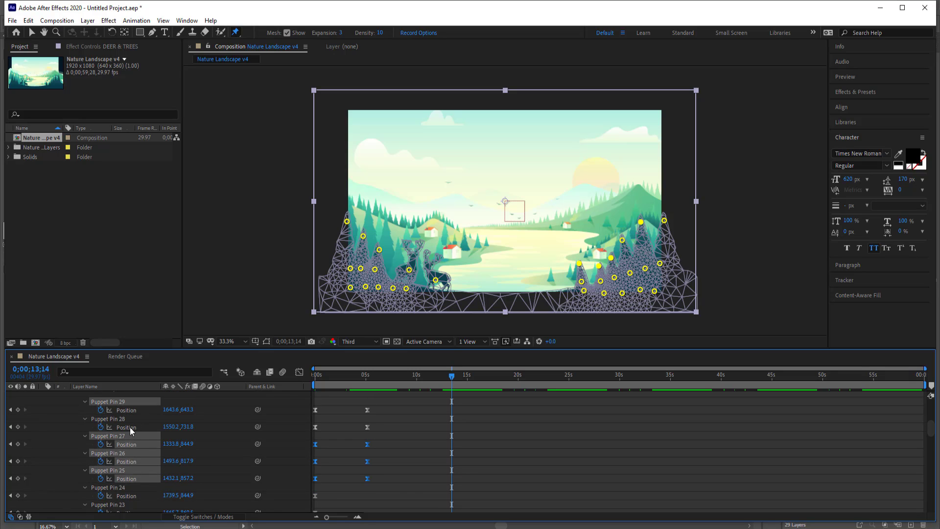
shift+click(131, 427)
shift+click(128, 410)
scroll(148, 431, up, 3)
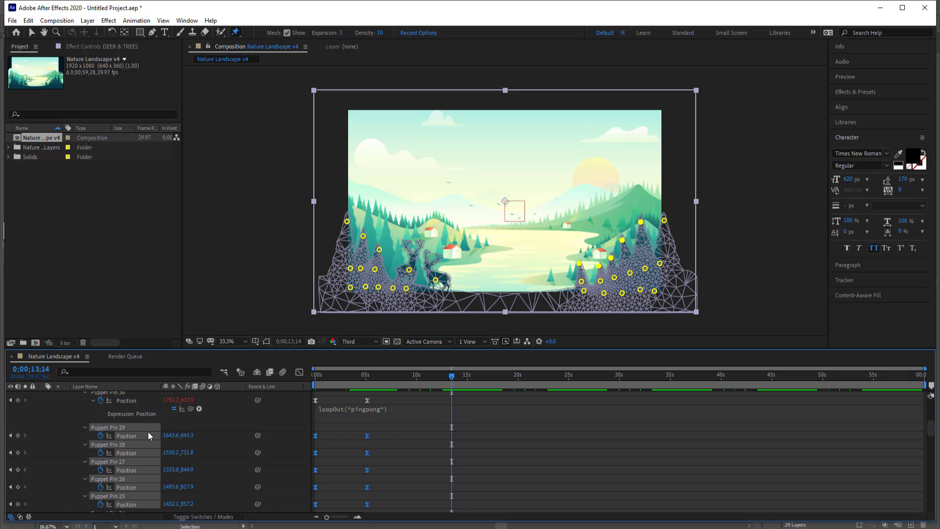
right_click(137, 455)
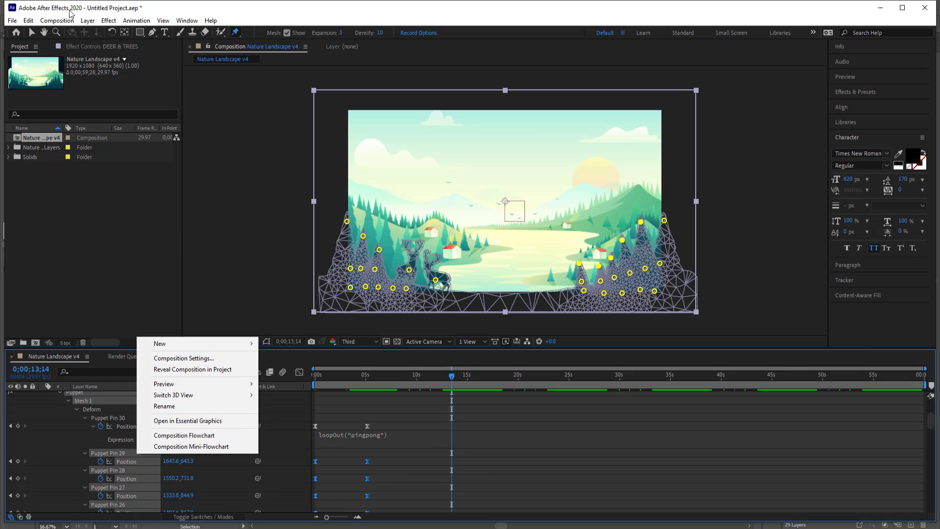
click(30, 22)
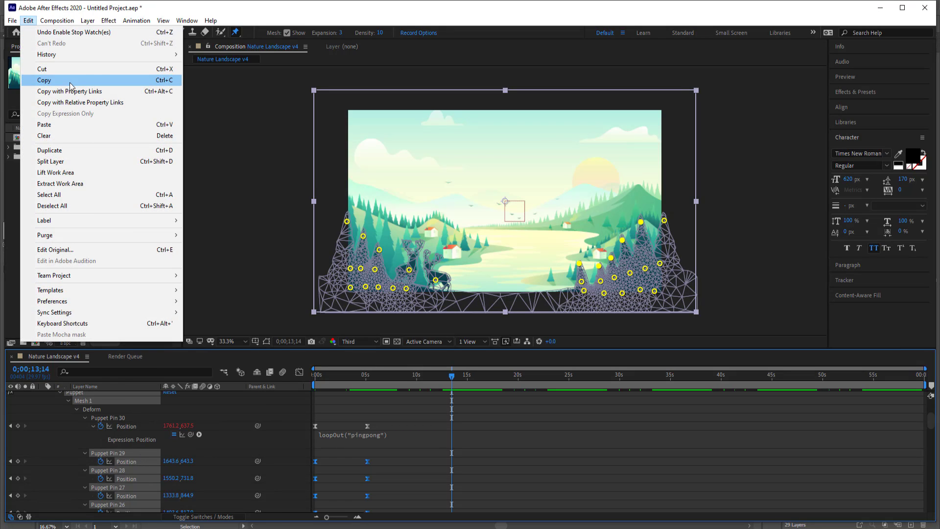
click(61, 125)
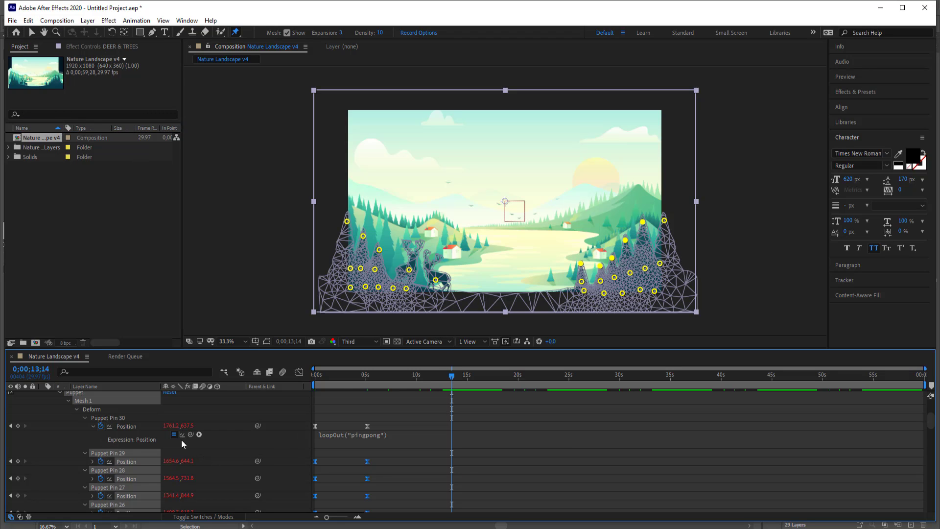
- Paste the copied expression onto the Position properties of Puppet Pins 13, 14 and 15
scroll(215, 442, down, 10)
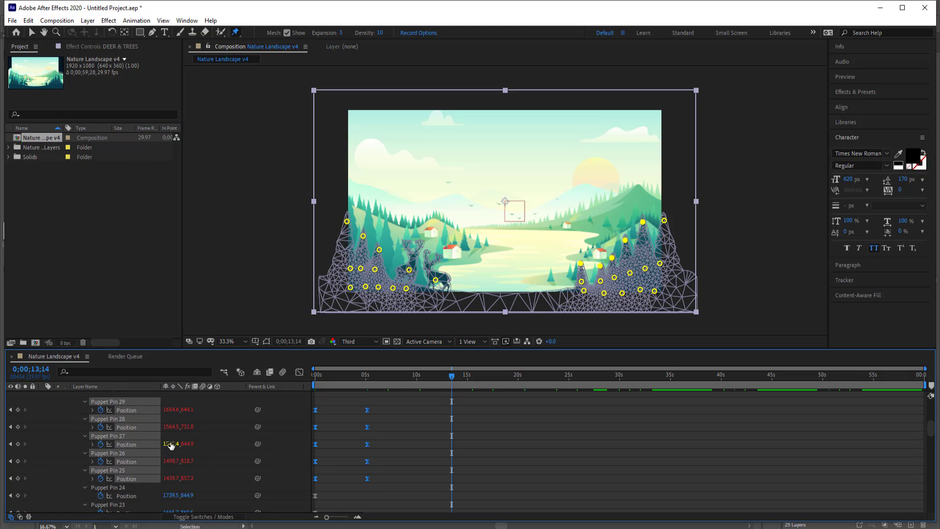
scroll(174, 440, down, 3)
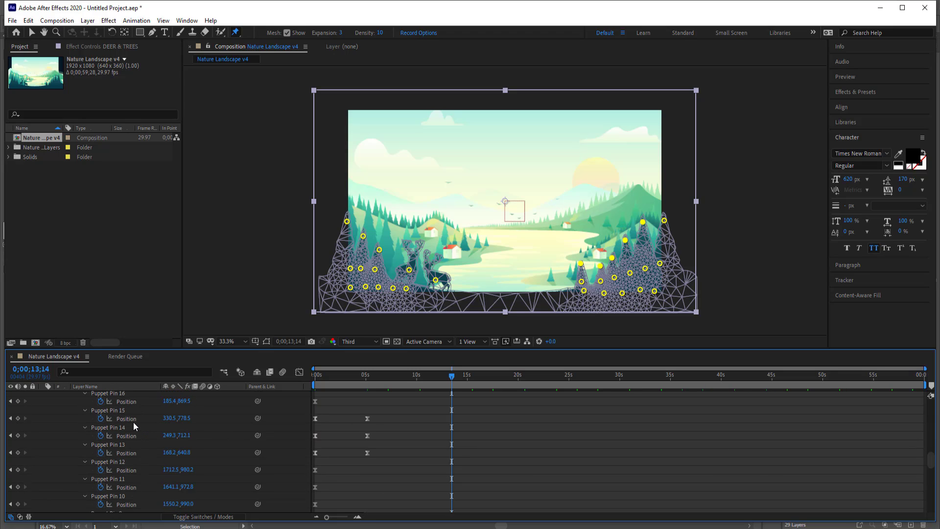
click(129, 419)
shift+click(133, 435)
shift+click(133, 451)
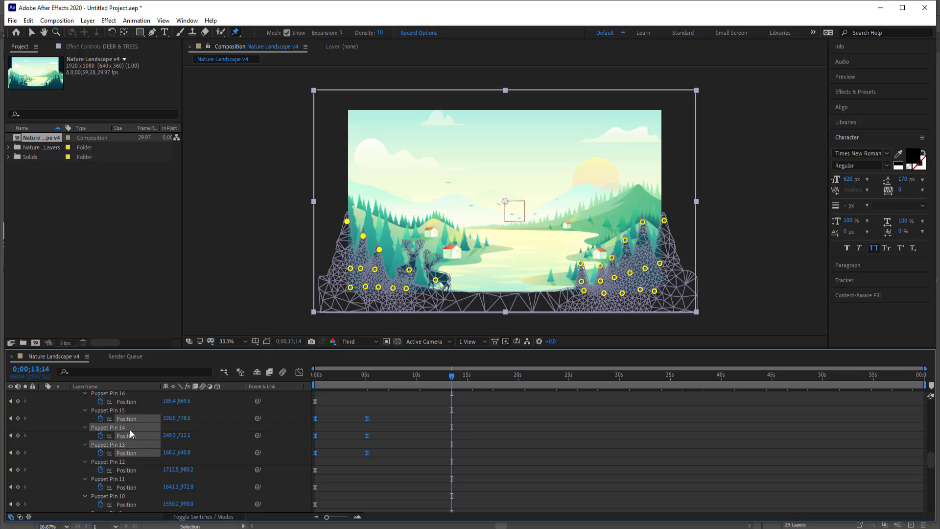
click(29, 21)
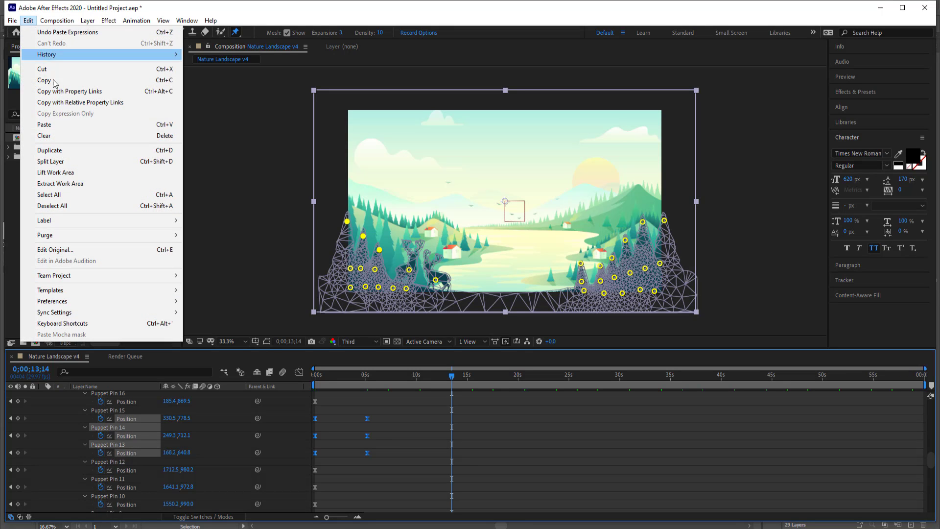
click(62, 126)
- Scrub through the composition to check the looping sway of all the trees, ending at 0;00;00;00
scroll(175, 441, down, 5)
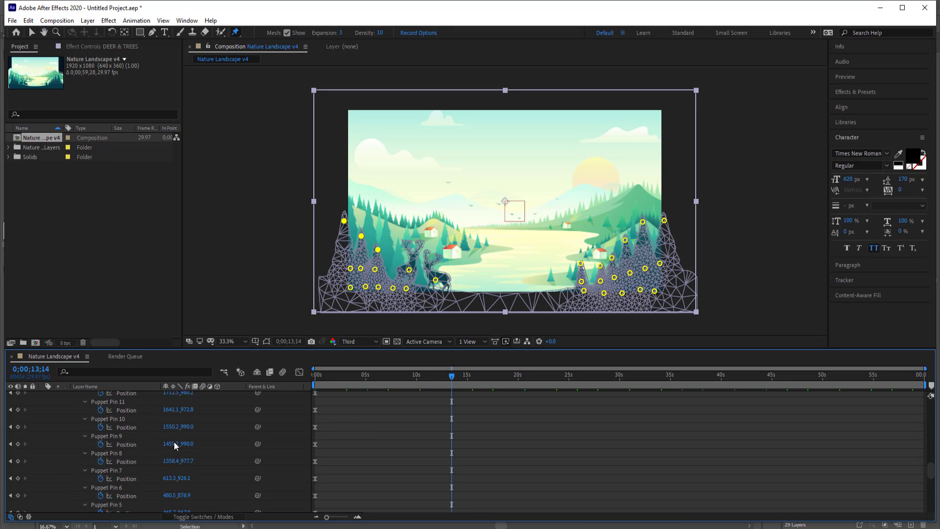
drag(451, 375, 857, 382)
drag(521, 378, 299, 375)
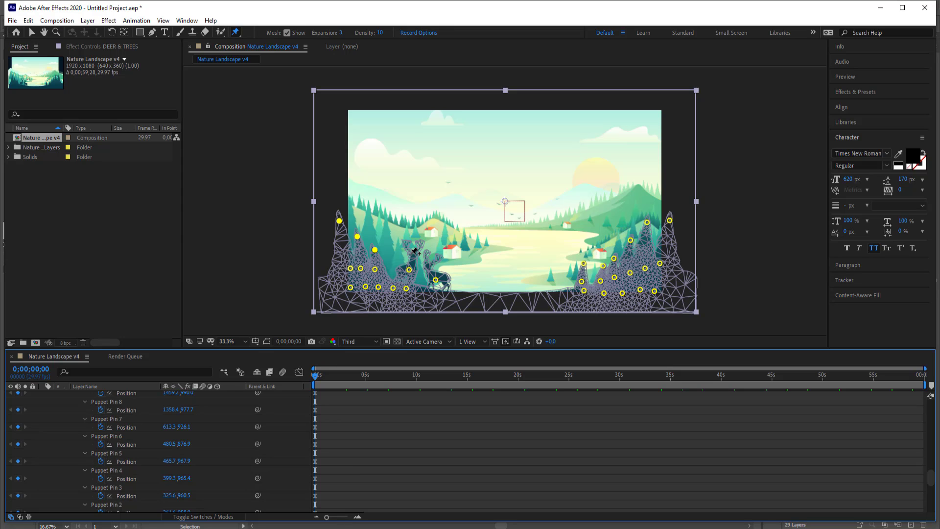
- At 0;00;00;00, add one puppet pin to the head area of each deer
scroll(416, 257, up, 3)
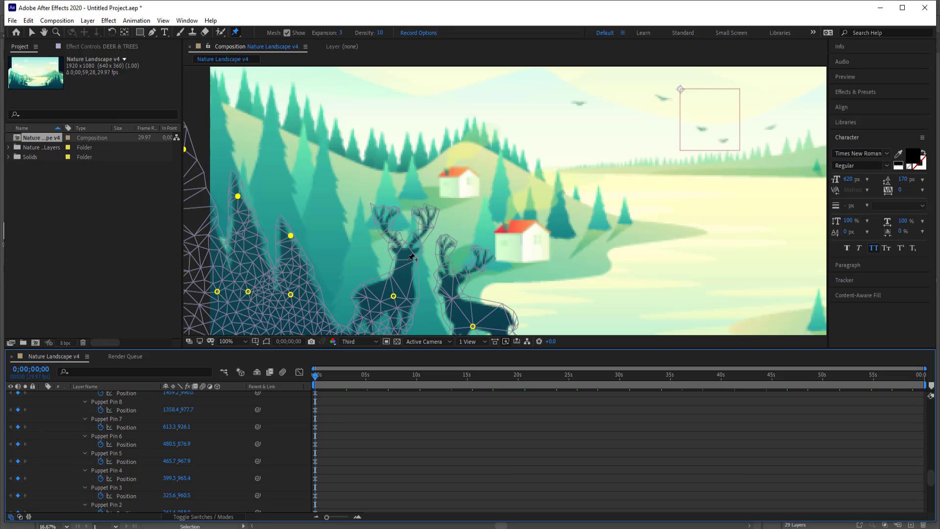
click(405, 255)
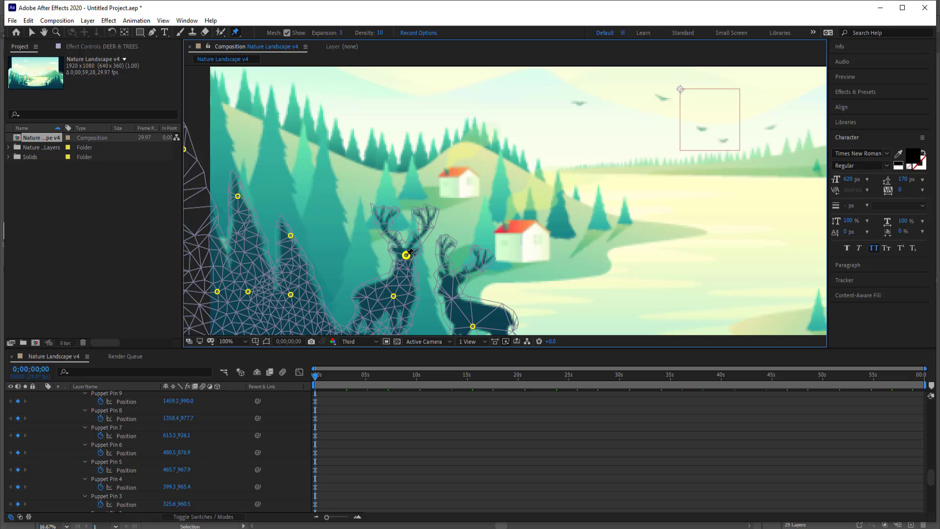
click(449, 284)
- Shift the left deer's head pin slightly up and left at 0;00;00;00, and down and right at 0;00;04;28
scroll(504, 201, down, 2)
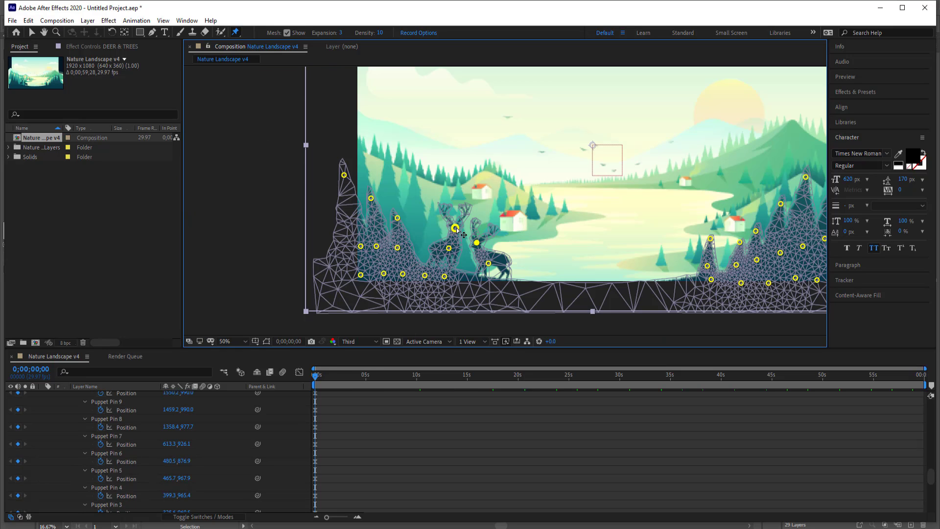
drag(457, 230, 451, 227)
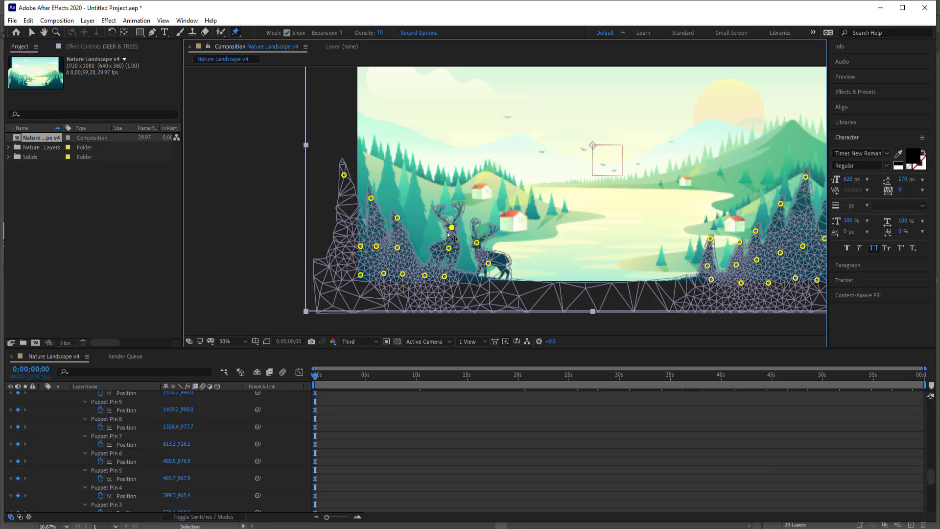
drag(329, 377, 367, 379)
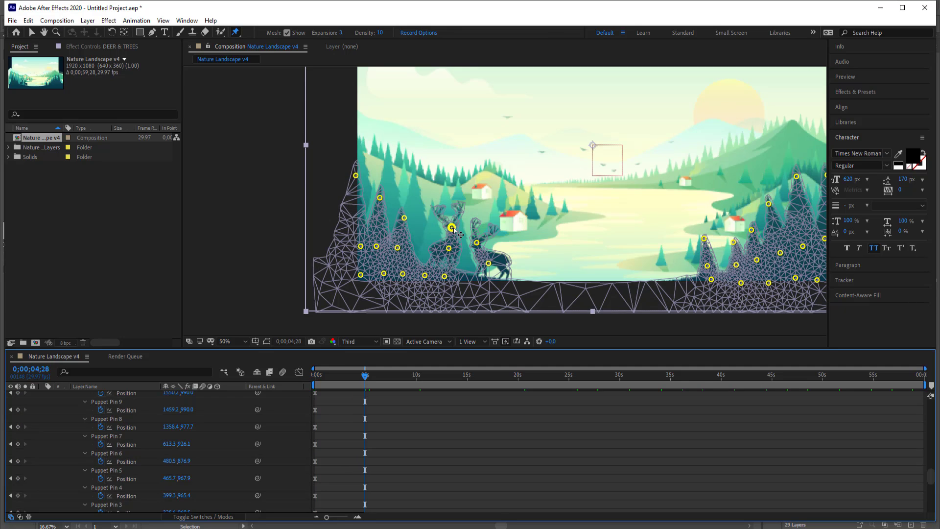
drag(452, 228, 460, 230)
- Shift the right deer's head pin slightly down and left at 0;00;00;00, and up and right at 0;00;04;29
drag(365, 376, 307, 376)
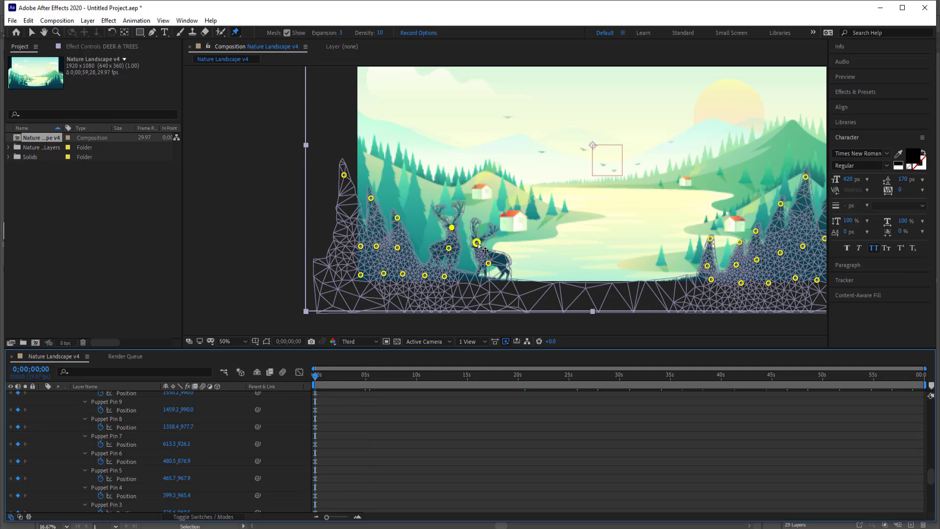
drag(478, 243, 476, 246)
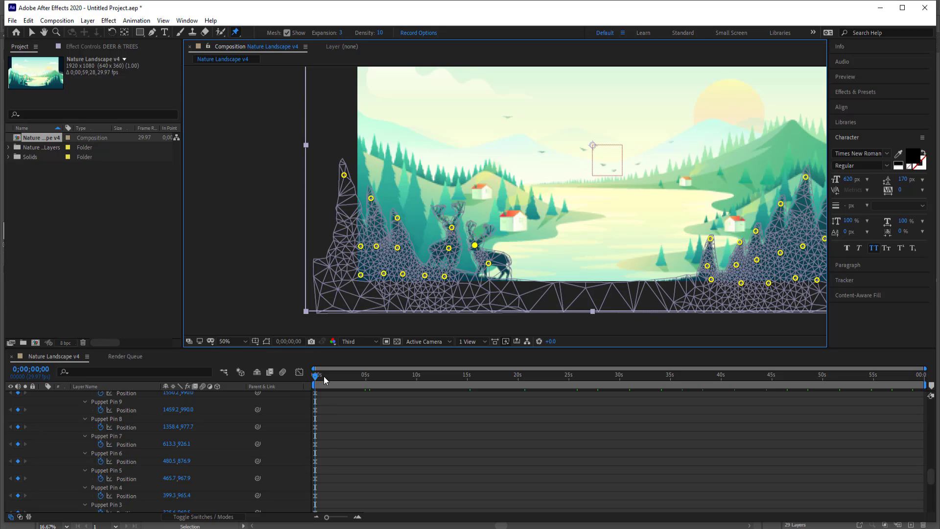
drag(324, 376, 365, 377)
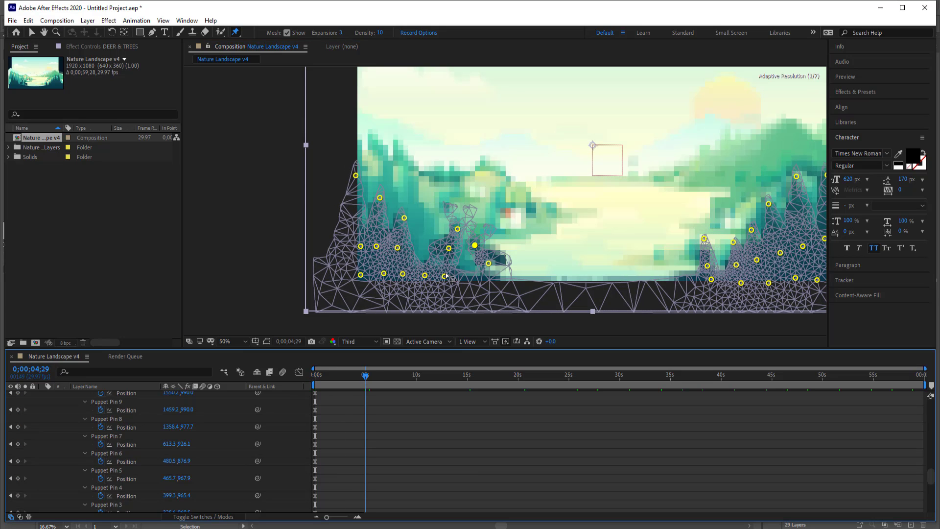
drag(474, 244, 481, 240)
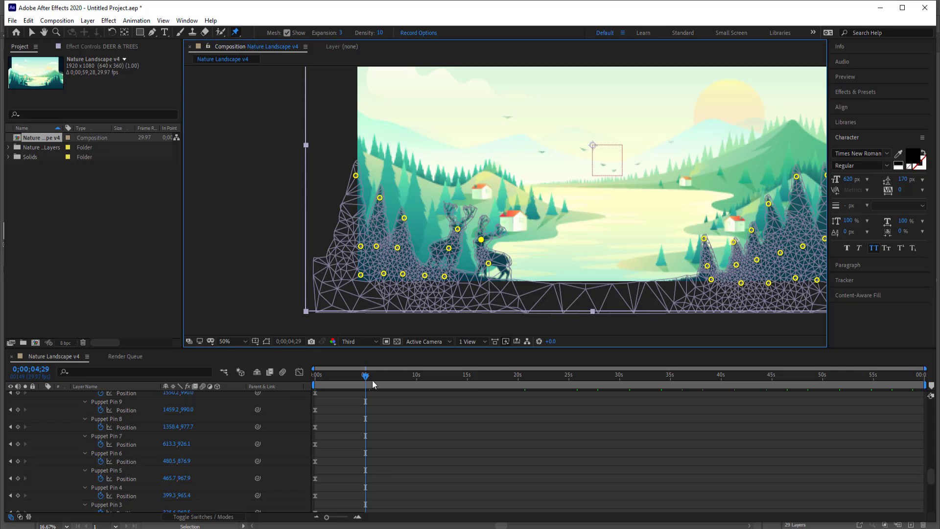
- Play the composition from the start to check the head movement of both deer
drag(364, 379, 310, 372)
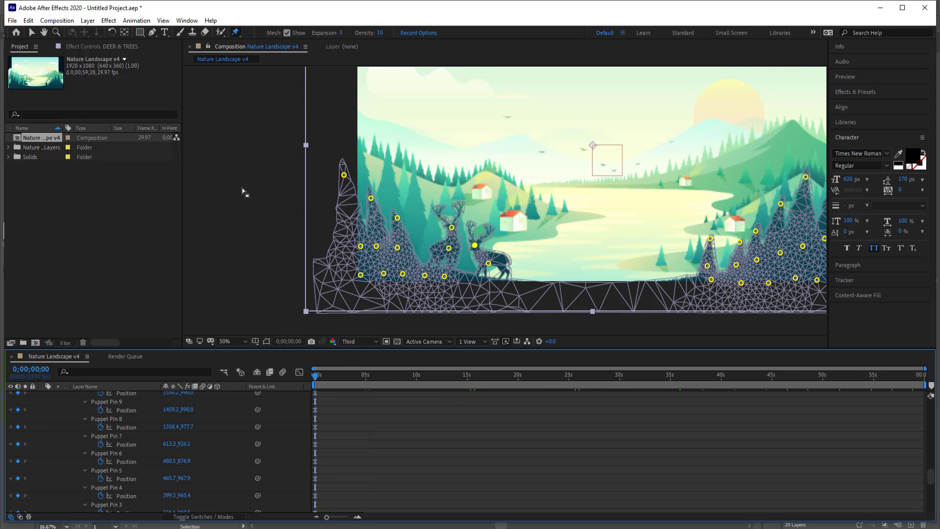
key(space)
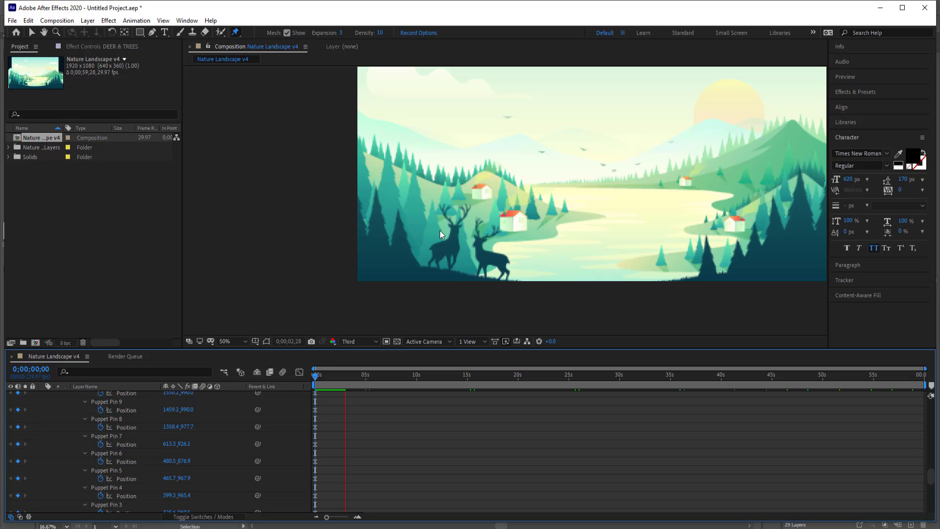
key(space)
click(401, 250)
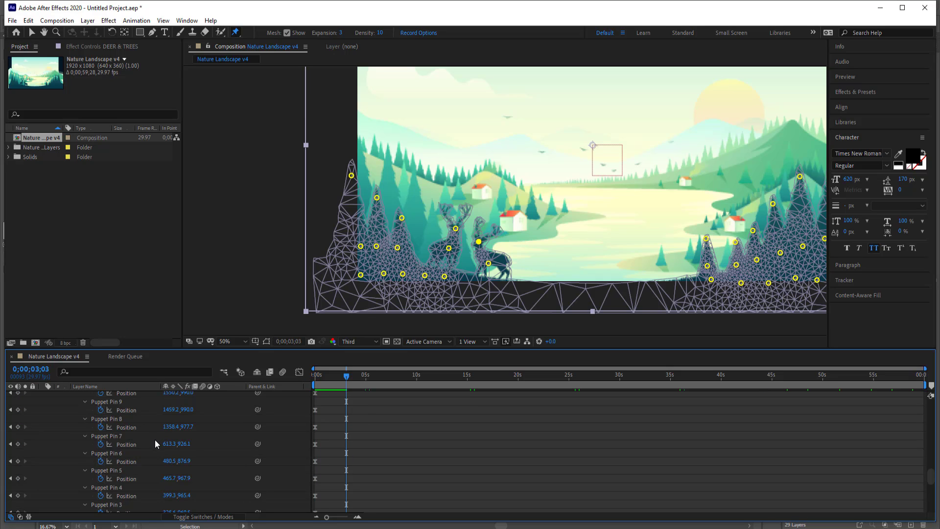
- Reveal the keyframes of the DEER & TREES layer and apply Easy Ease to the Position keyframes of Puppet Pins 31 and 32
scroll(161, 445, up, 10)
scroll(162, 448, up, 10)
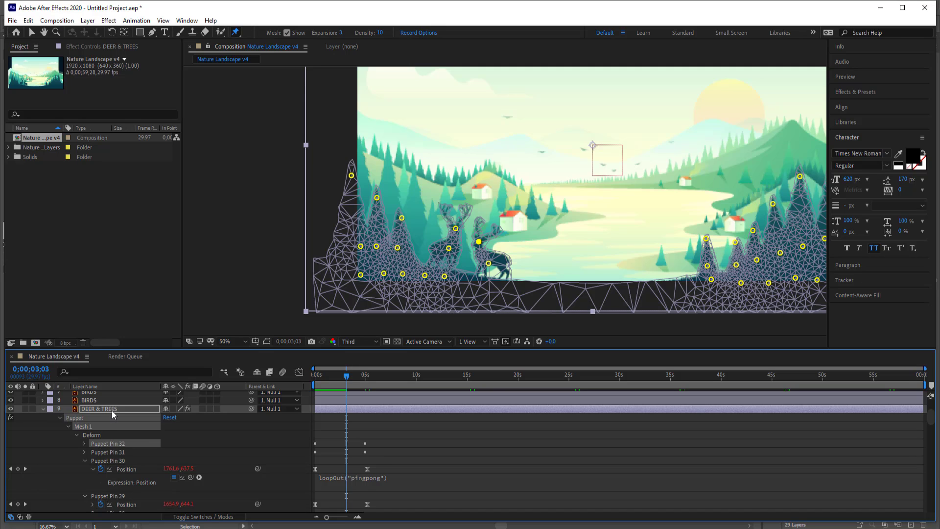
key(u)
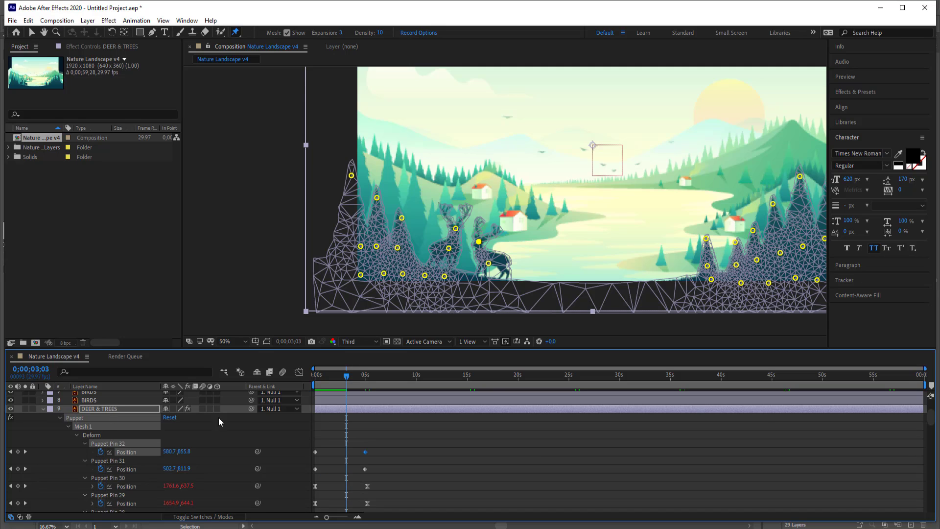
drag(392, 448, 306, 472)
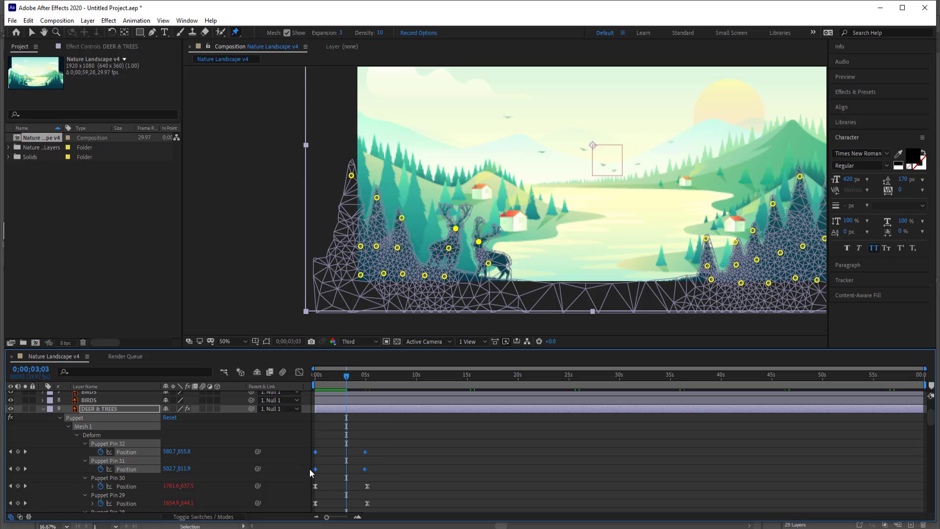
right_click(366, 468)
mouse_move(407, 455)
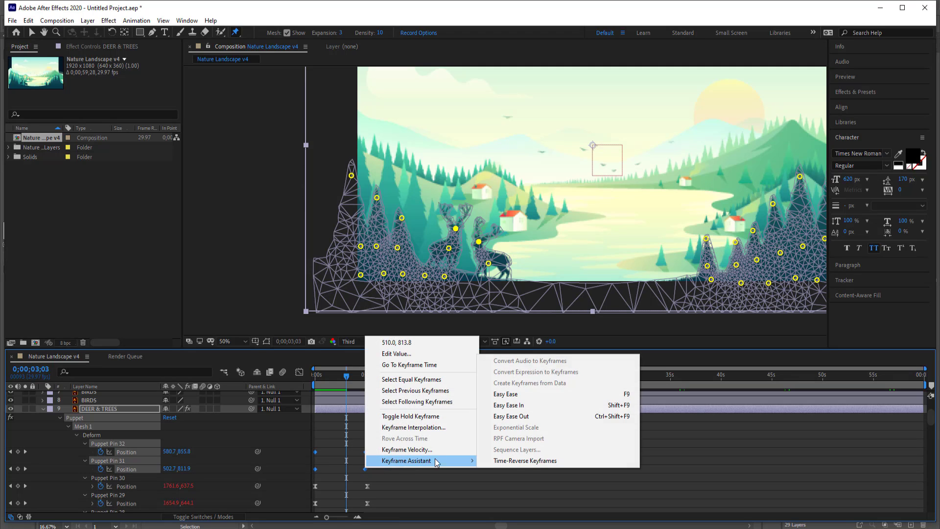
click(514, 395)
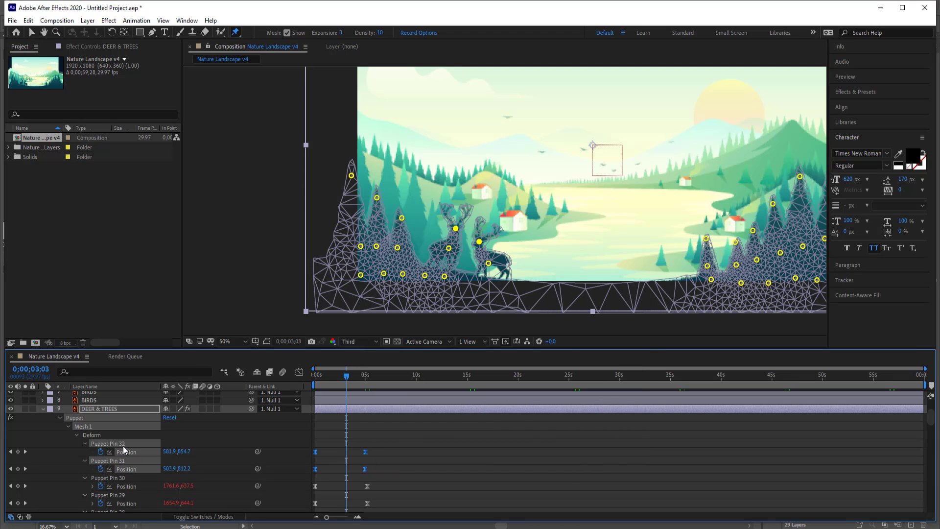
- Paste the copied expression onto the Position of Puppet Pins 31 and 32, and play the composition from the start
click(28, 21)
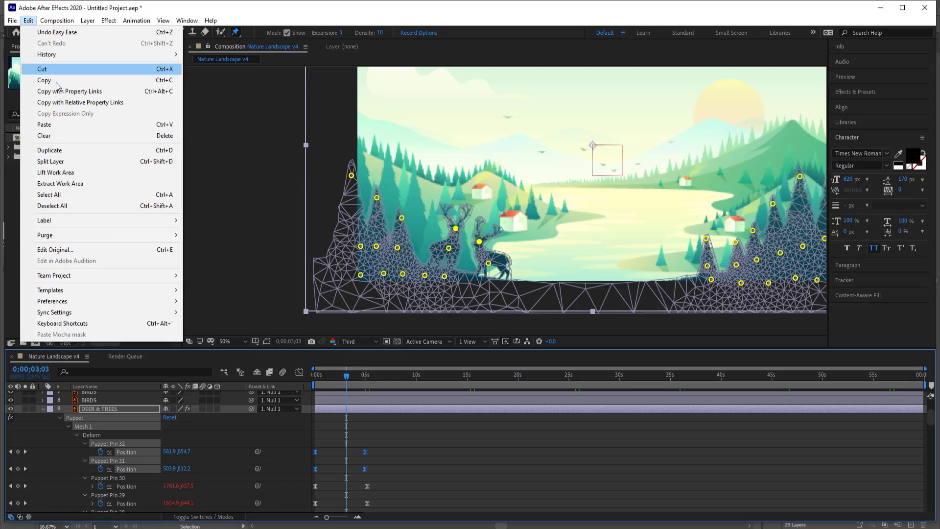
click(66, 126)
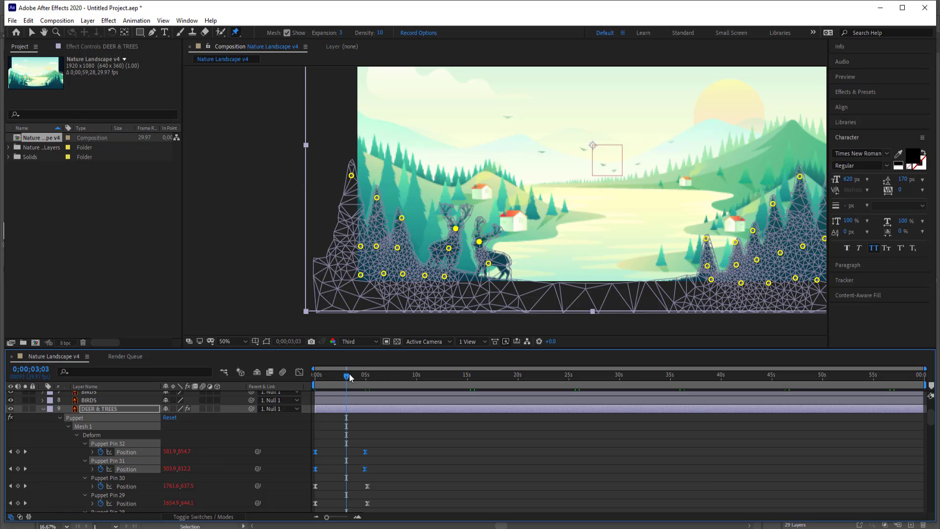
mouse_move(295, 375)
mouse_down()
mouse_move(287, 375)
mouse_move(682, 380)
mouse_move(296, 380)
mouse_up()
key(space)
- Switch to the Selection tool and select the BIRDS layer directly above DEER & TREES
key(v)
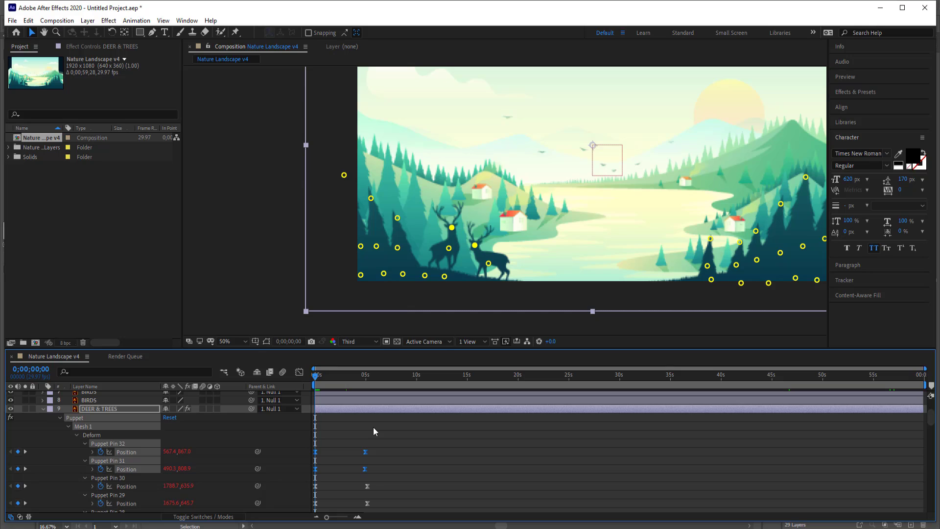
click(124, 400)
scroll(123, 443, up, 3)
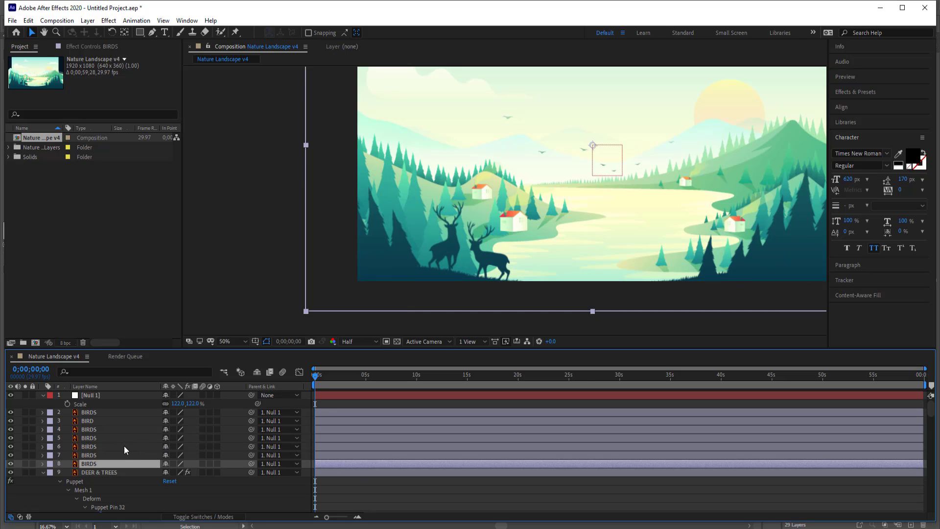
- Pre-compose all seven bird layers above DEER & TREES into a new composition named BIRD
shift+click(95, 414)
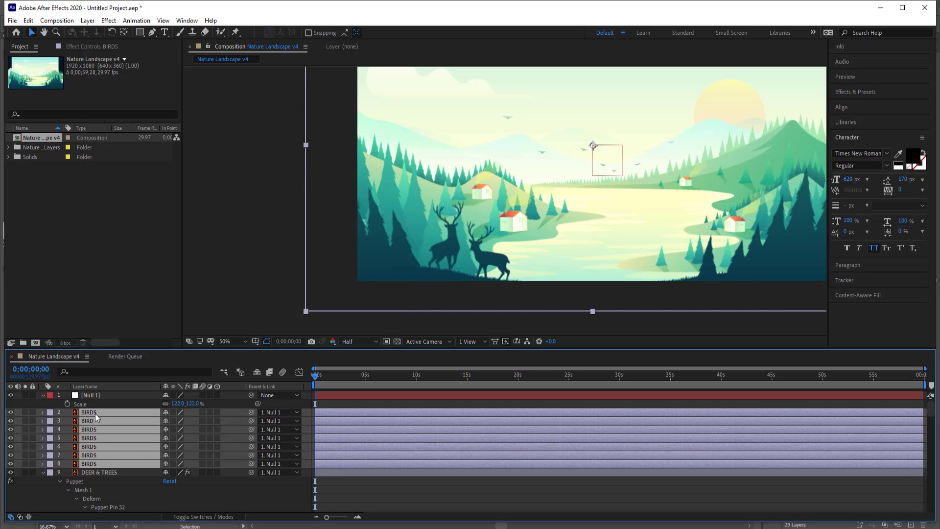
right_click(95, 413)
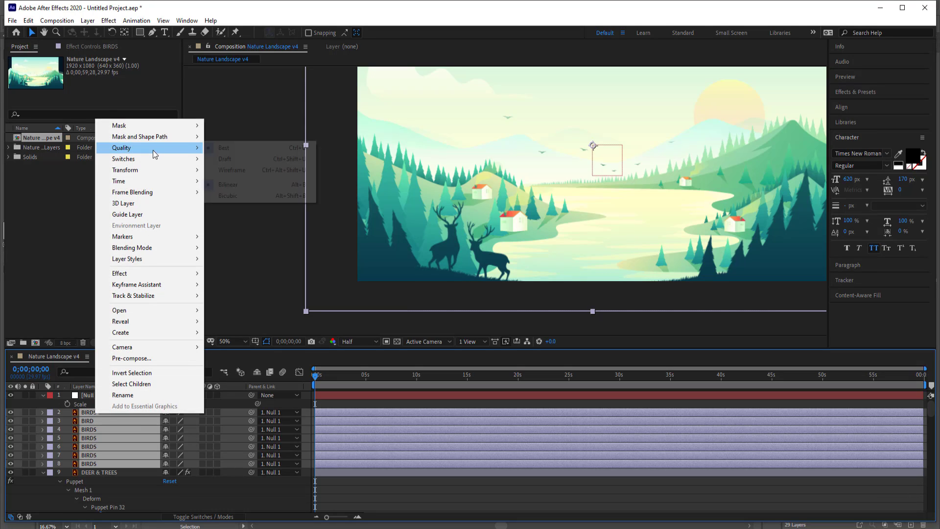
click(145, 359)
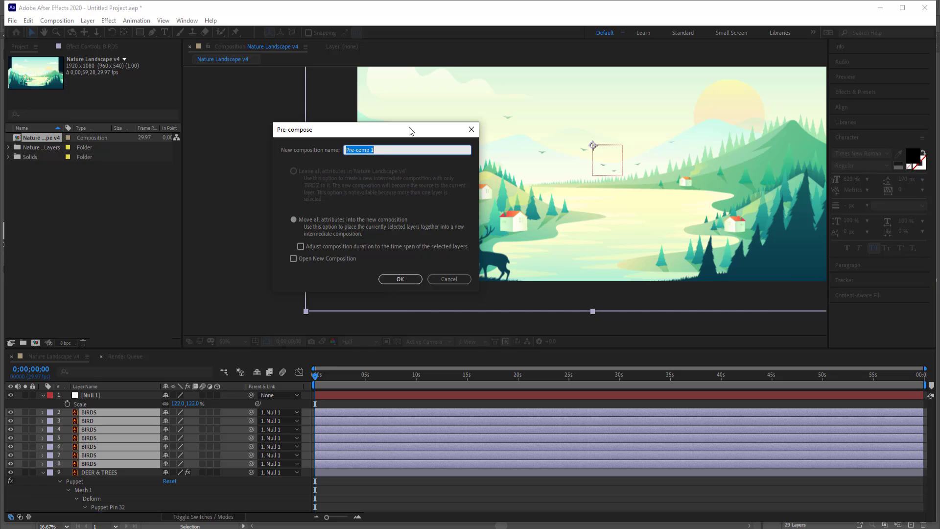
text(BIRD)
key(Return)
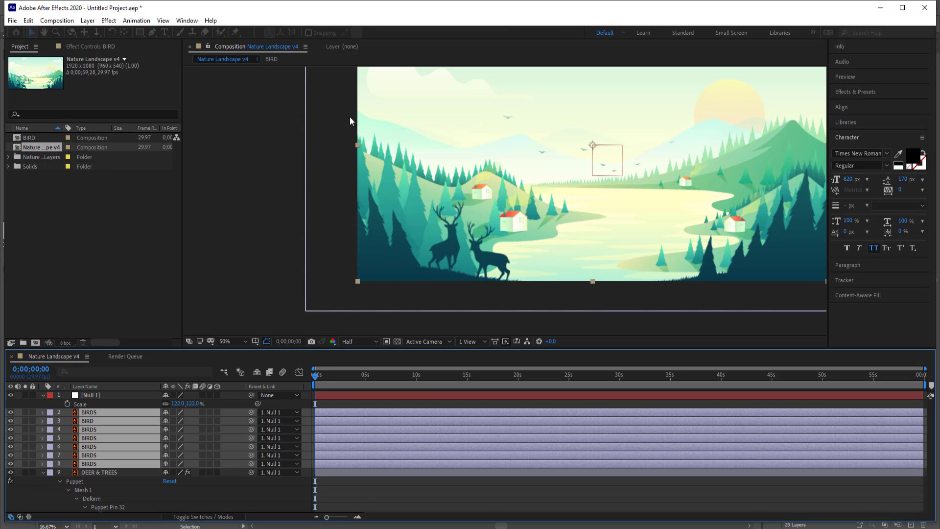
- Open the BIRD composition, set its preview resolution to Full and inspect the largest bird up close
double_click(98, 413)
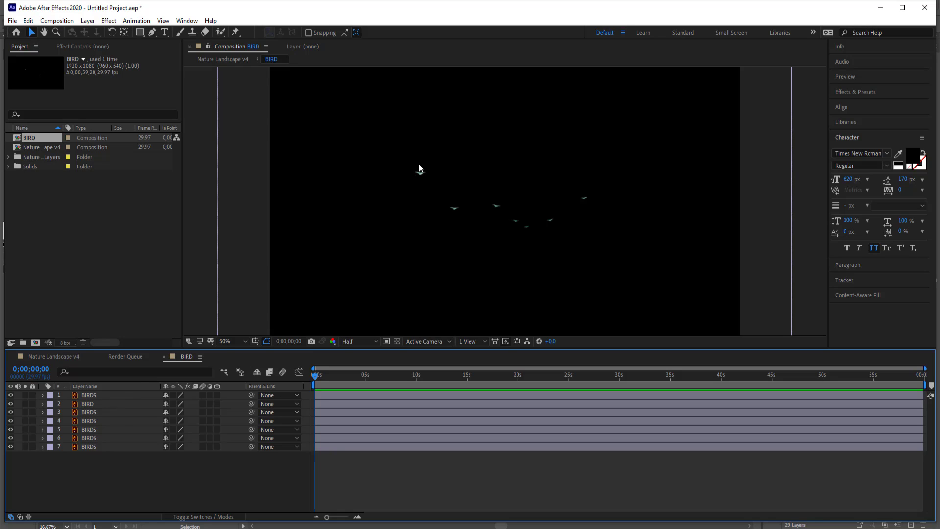
scroll(420, 169, up, 4)
scroll(434, 201, down, 2)
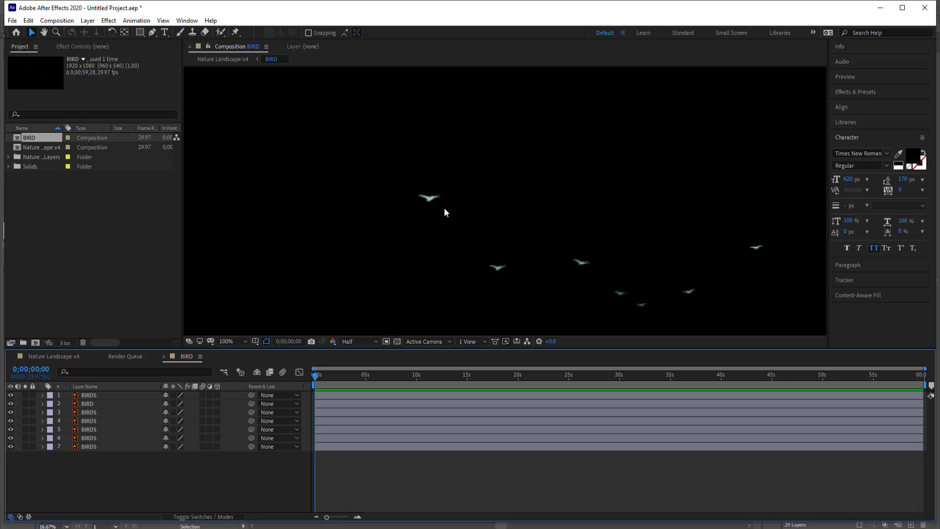
scroll(440, 205, up, 4)
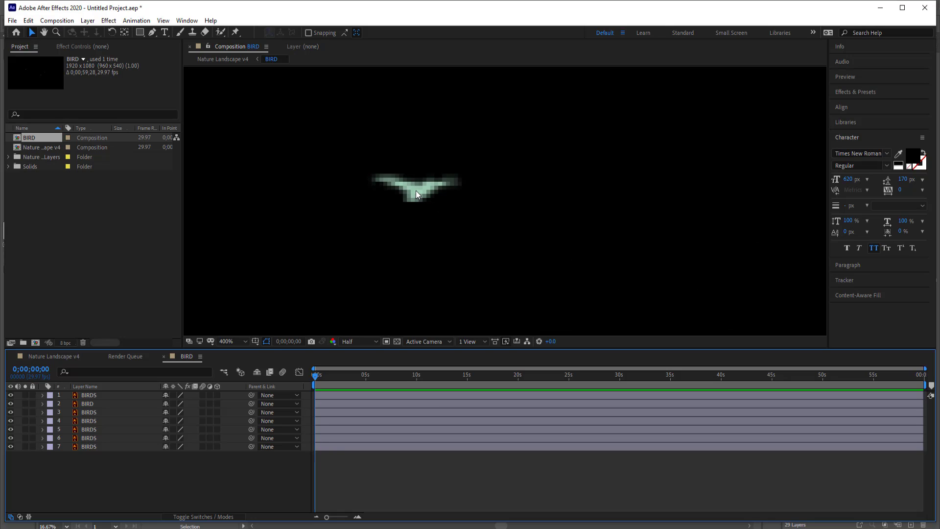
scroll(421, 193, up, 2)
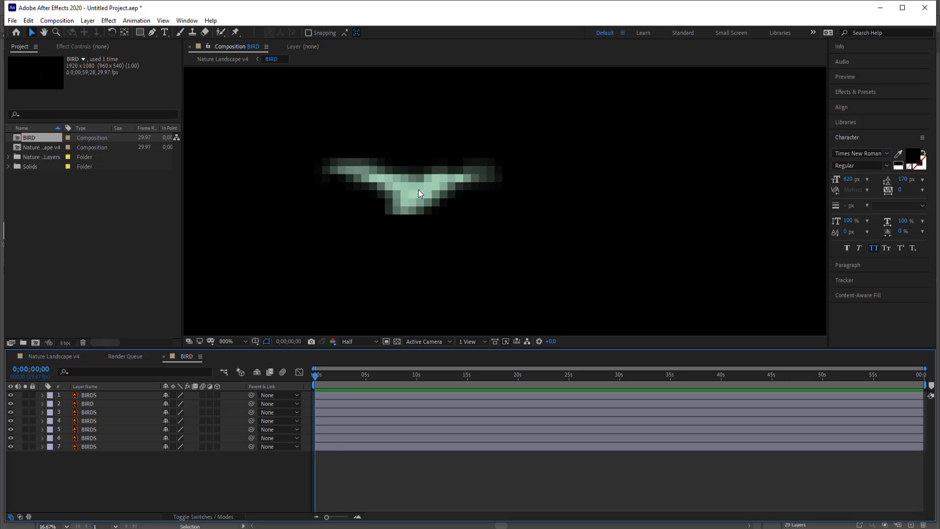
click(365, 342)
click(362, 361)
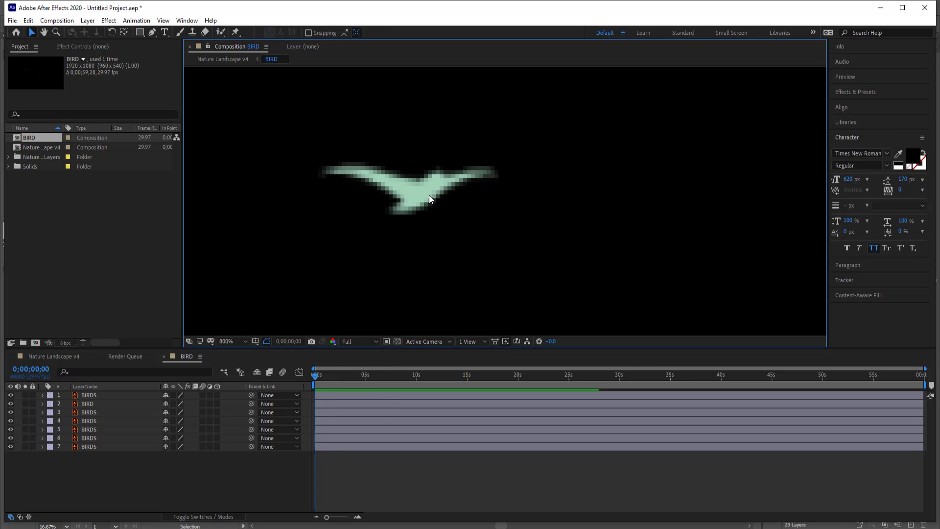
scroll(427, 189, up, 2)
scroll(426, 190, down, 2)
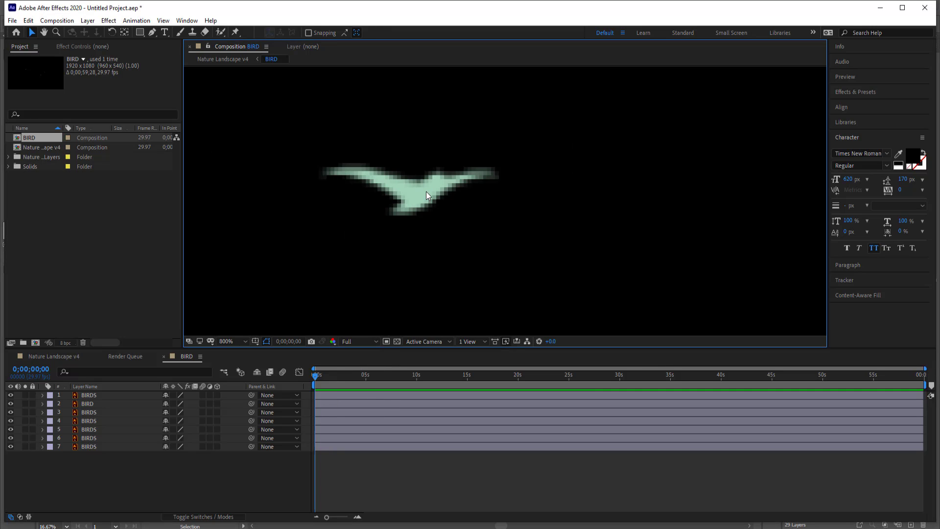
scroll(426, 192, down, 6)
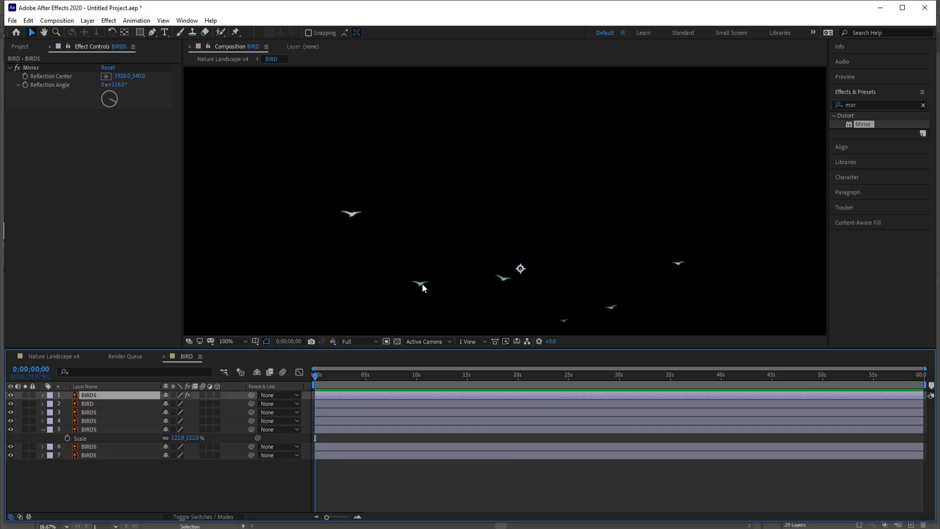
- Identify the birds on the lowest layers, then flip BIRDS layers 5, 6 and 7 horizontally
click(89, 454)
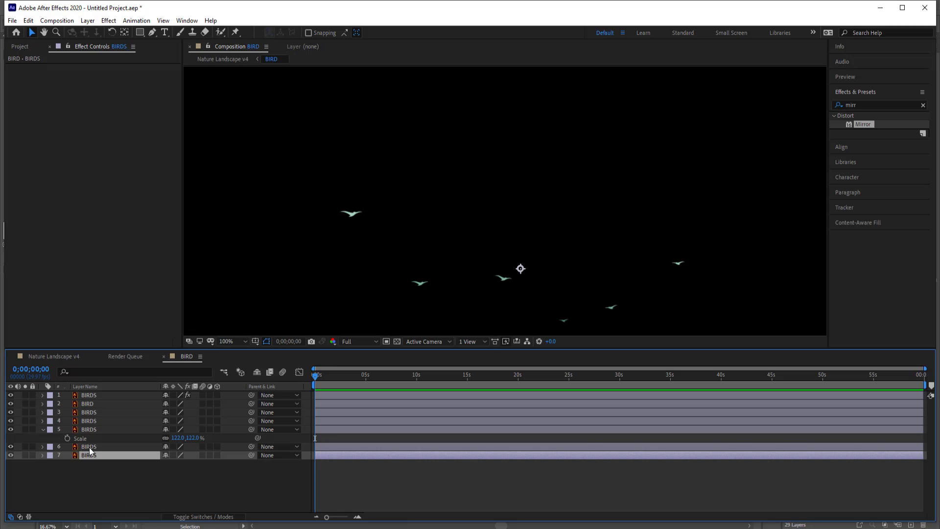
click(89, 447)
click(11, 446)
click(11, 446)
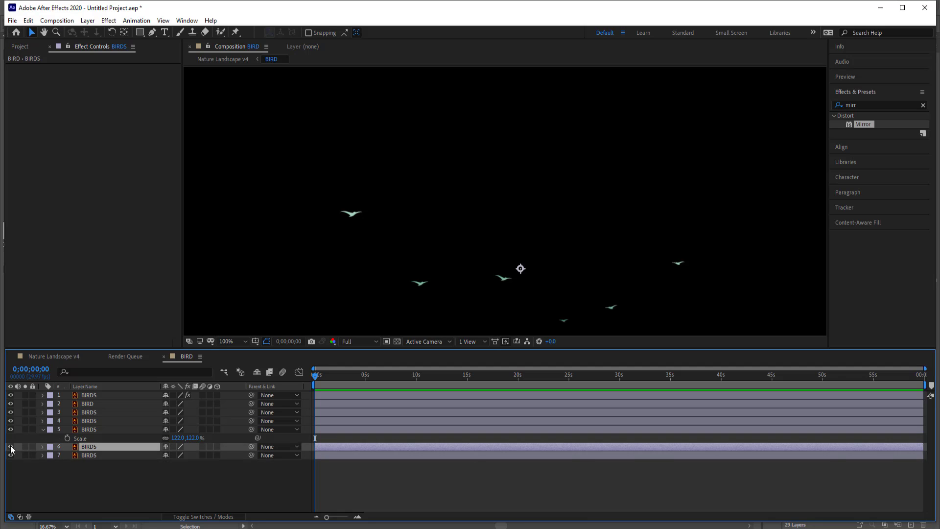
click(92, 430)
shift+click(98, 454)
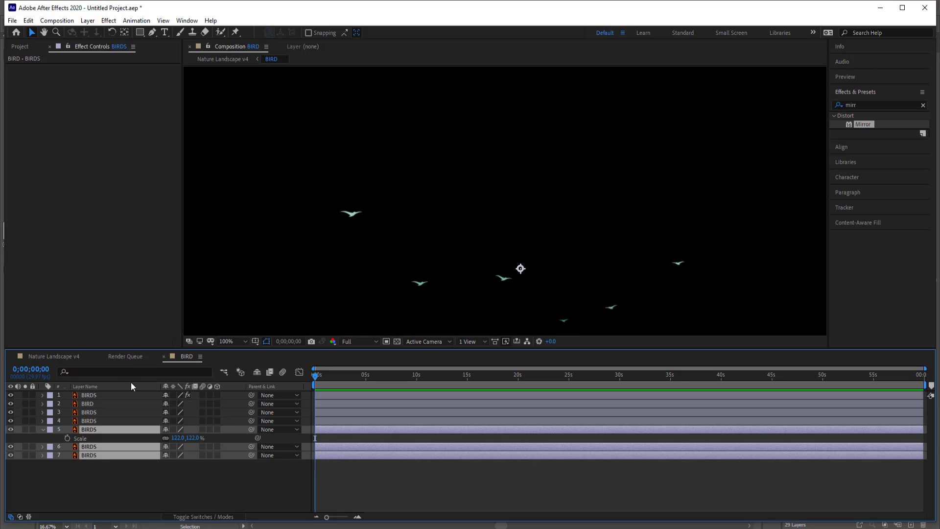
click(88, 22)
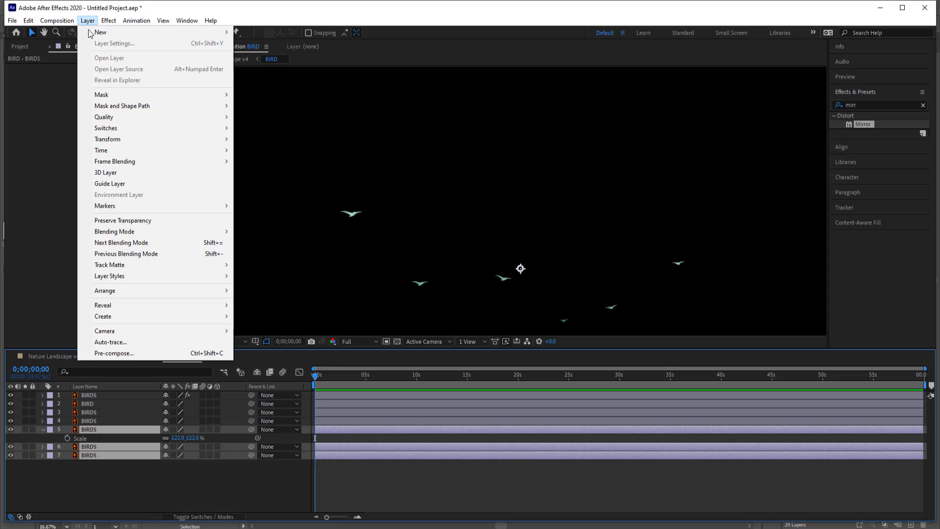
mouse_move(119, 139)
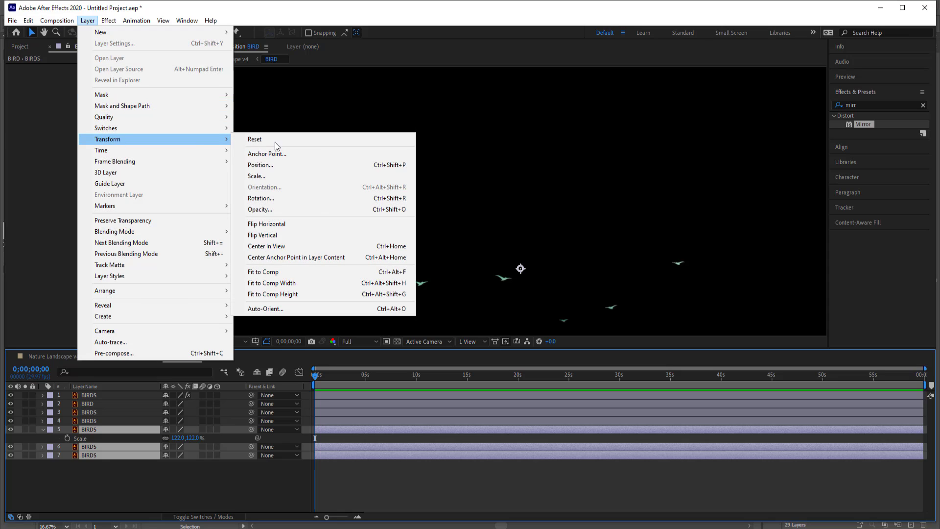
click(295, 230)
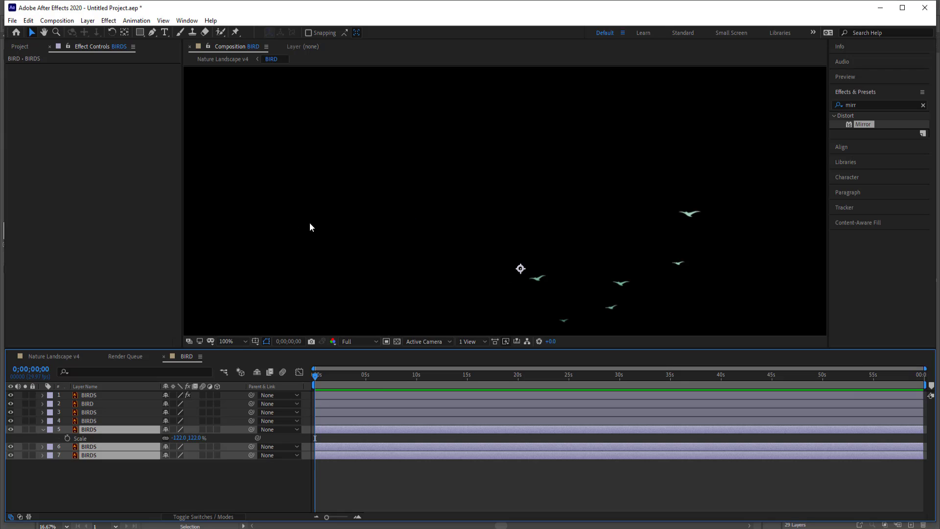
- Reveal the Position of the three flipped BIRDS layers and move them together horizontally to 612, 540
key(p)
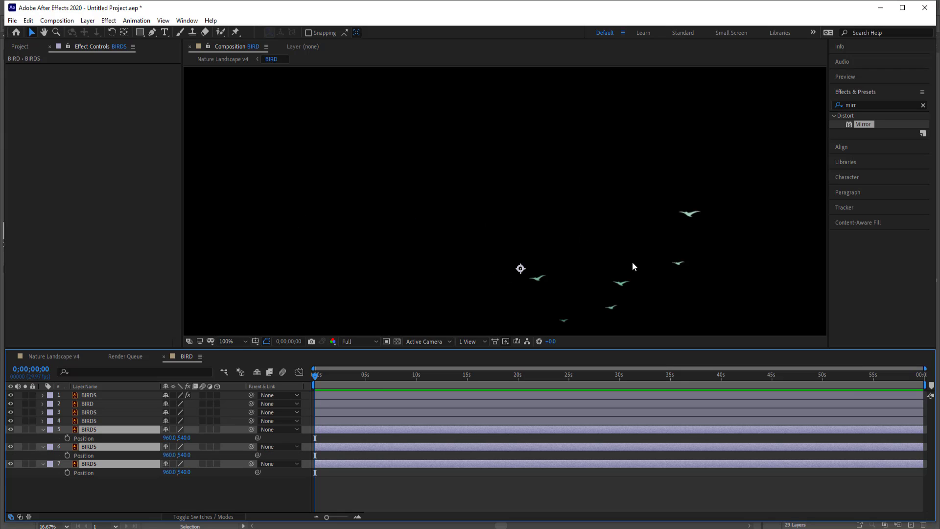
drag(535, 279, 367, 279)
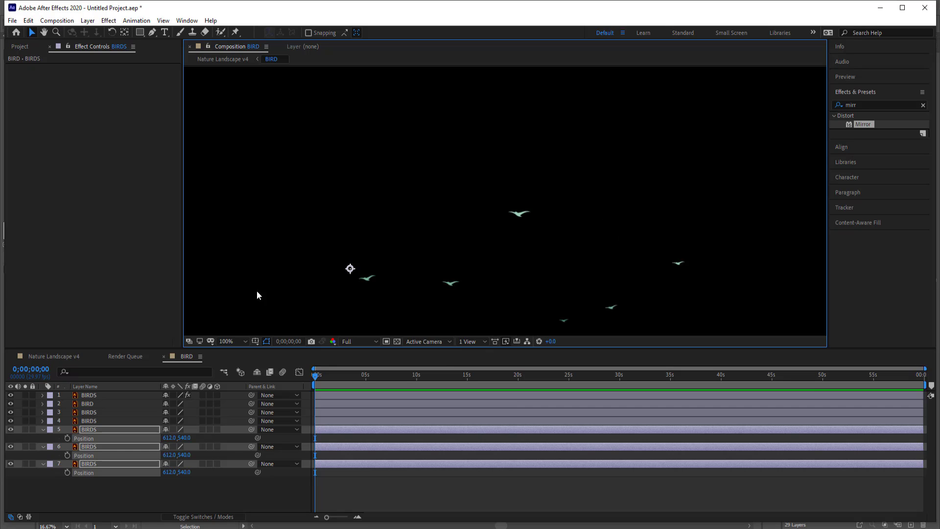
click(104, 493)
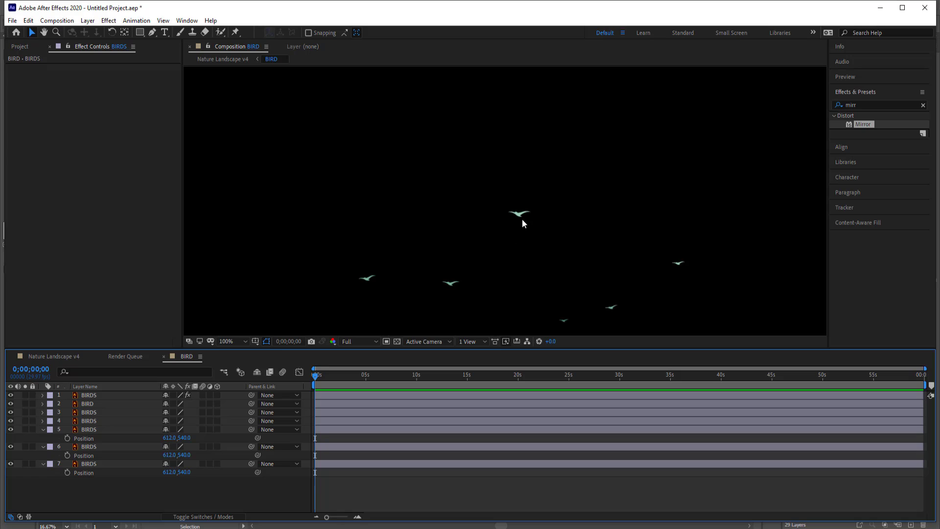
- Place three puppet pins on the largest bird, BIRDS layer 5: one on the body and one on each wingtip
scroll(519, 212, up, 1)
scroll(510, 210, up, 1)
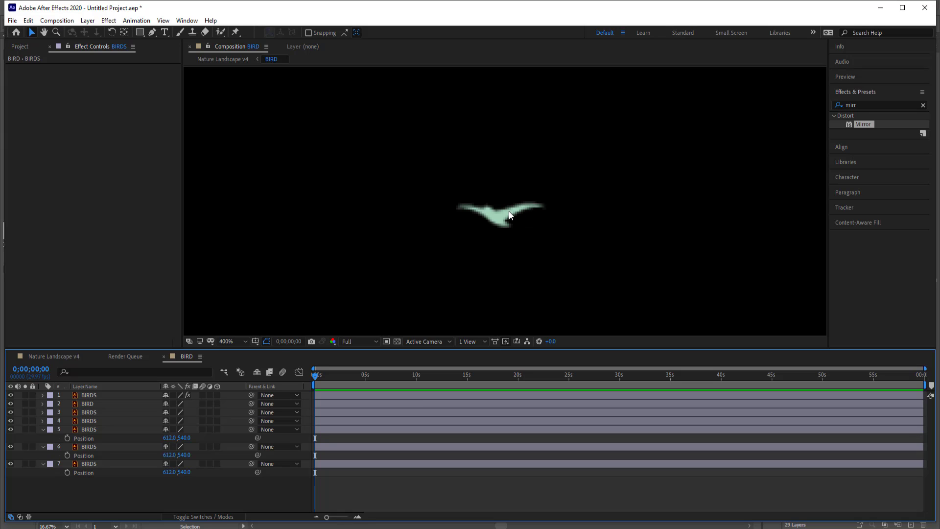
click(74, 430)
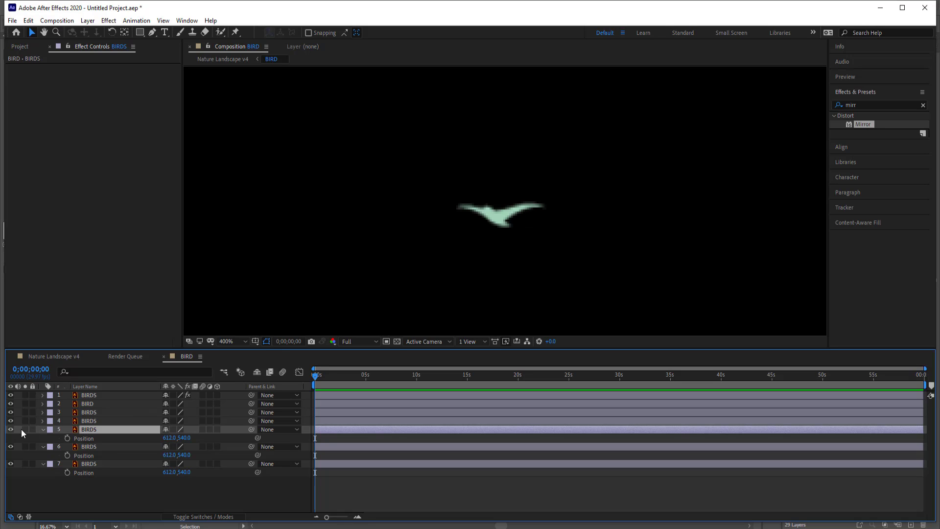
click(11, 429)
scroll(340, 395, up, 6)
drag(392, 518, 359, 519)
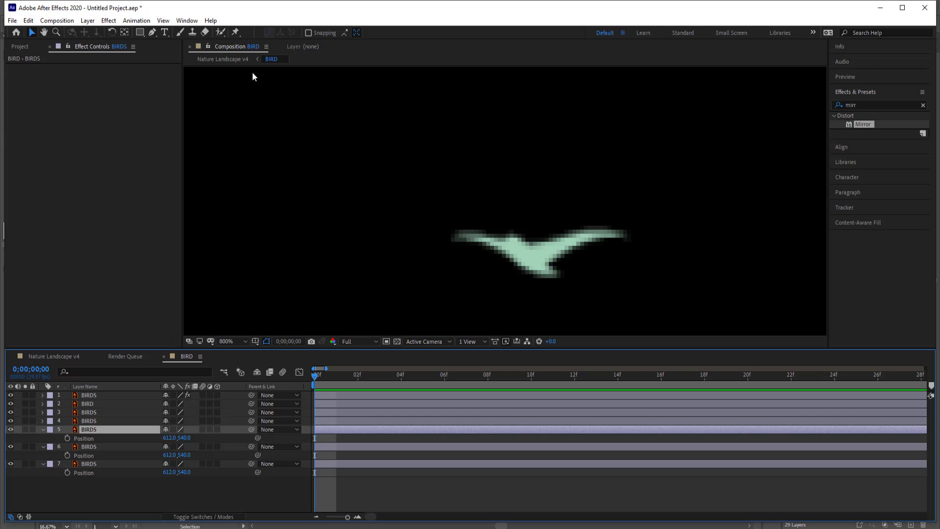
click(234, 33)
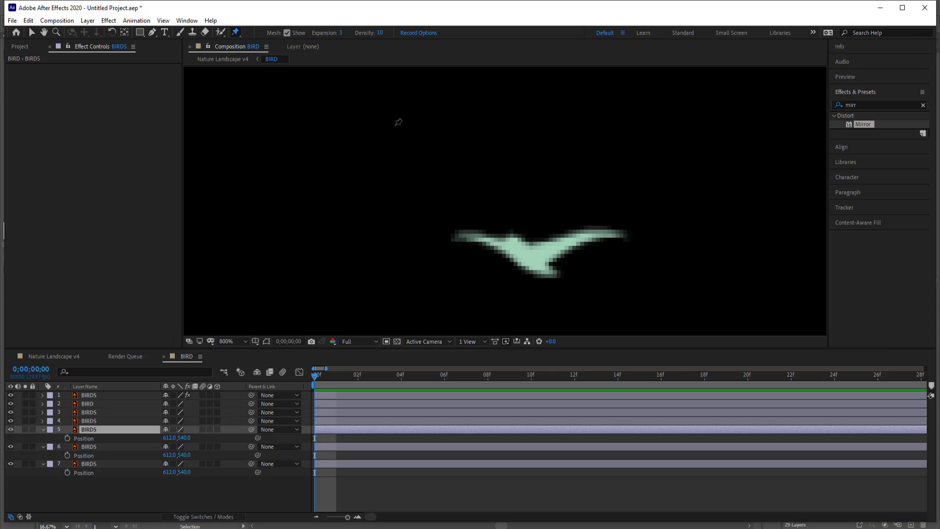
click(534, 250)
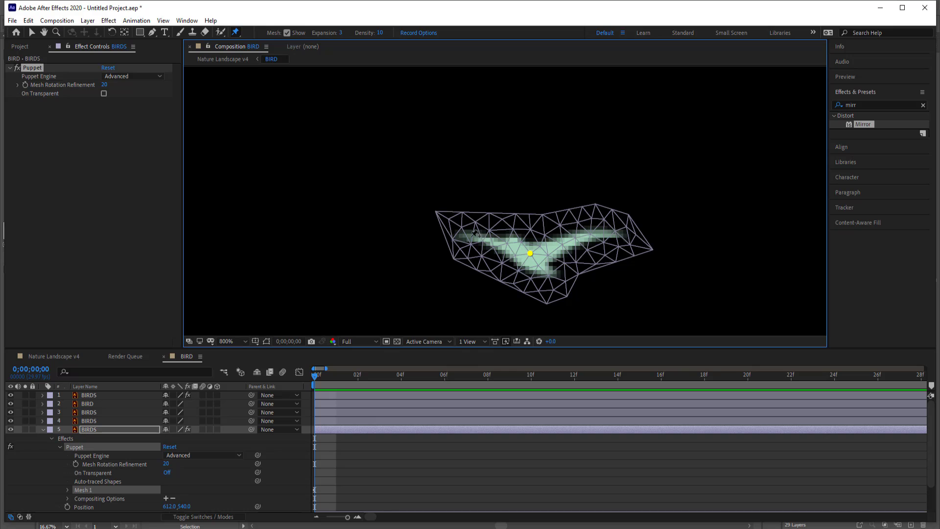
click(465, 236)
click(610, 234)
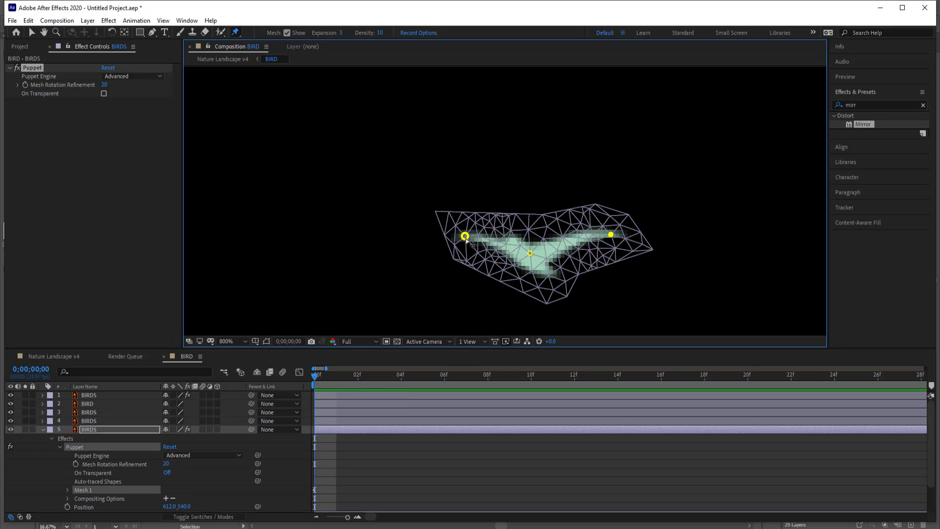
- Animate a wing flap by raising both wingtip pins at frame 0 and lowering them at 0;00;00;12
mouse_move(465, 236)
mouse_down()
mouse_move(462, 205)
mouse_move(465, 228)
mouse_up()
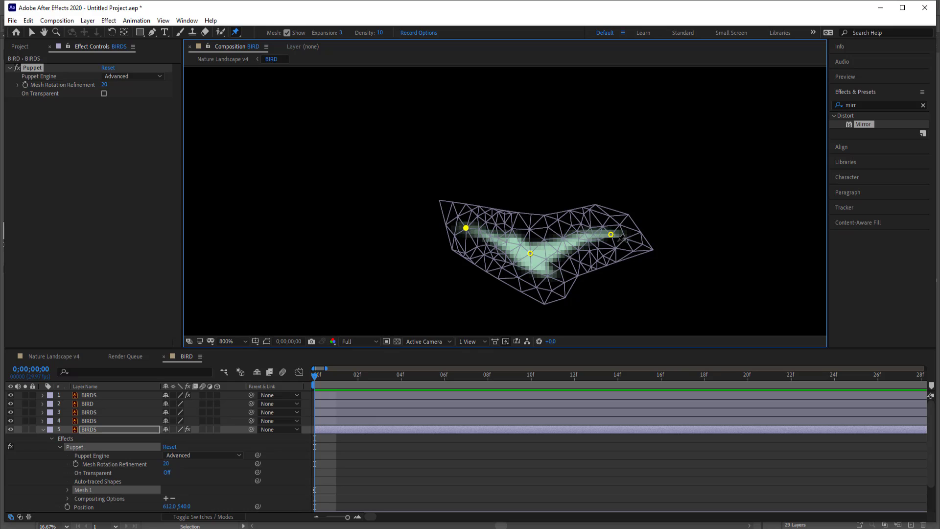
drag(611, 236, 609, 226)
drag(315, 374, 574, 375)
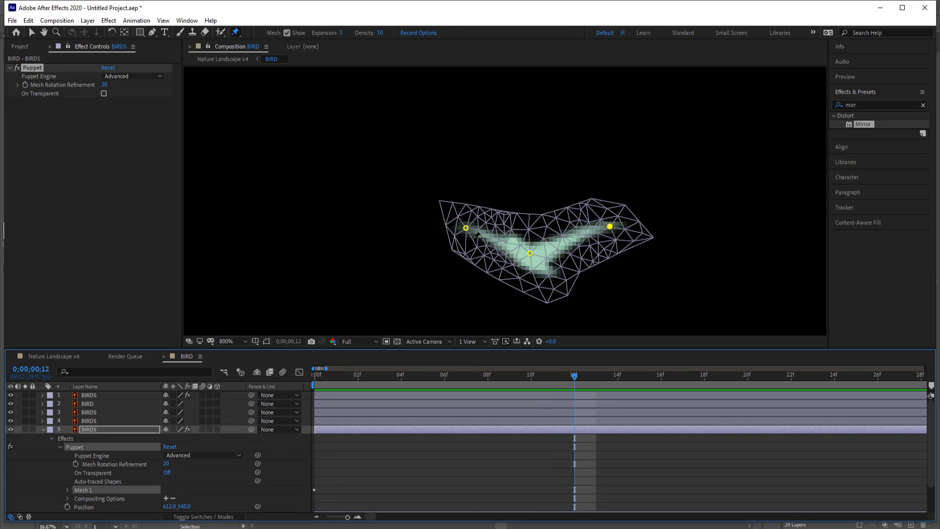
drag(467, 229, 464, 262)
drag(610, 226, 619, 259)
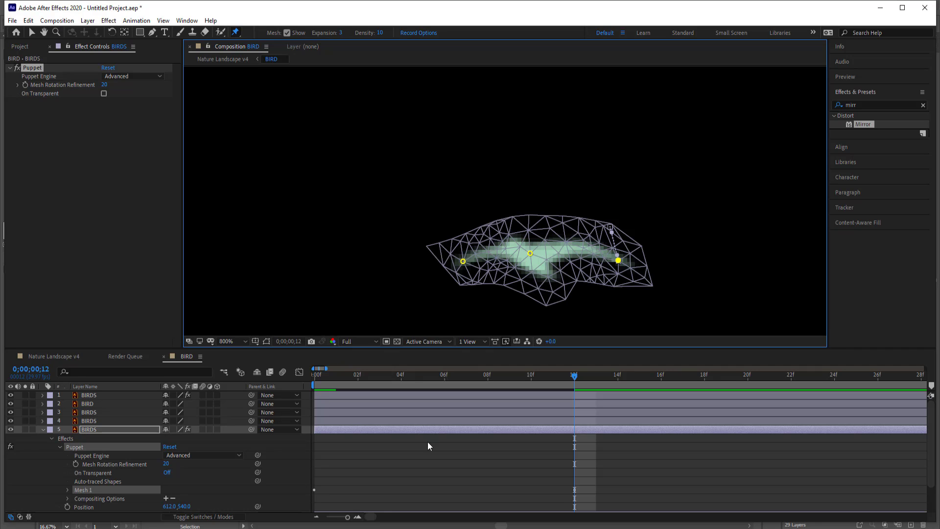
- Add the expression loopOut("pingpong") to Puppet Pin 3's Position on BIRDS layer 5
key(u)
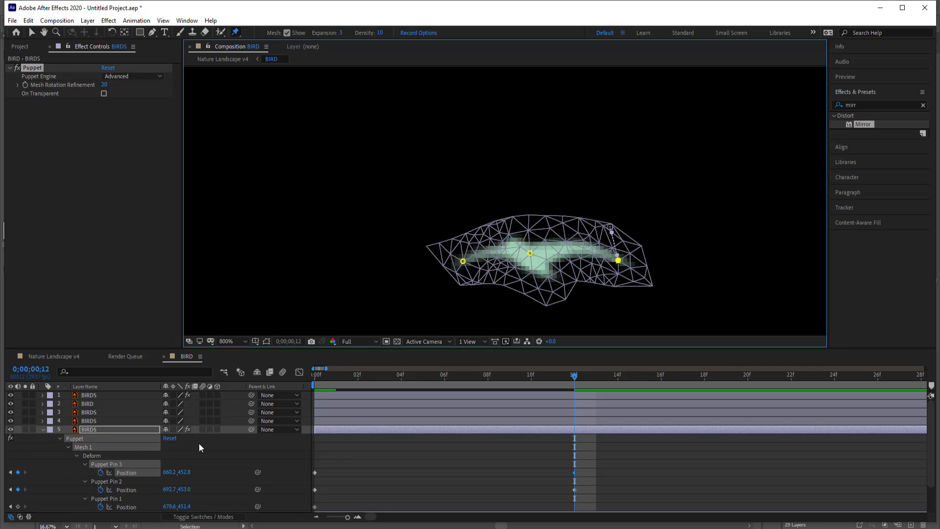
scroll(199, 442, down, 2)
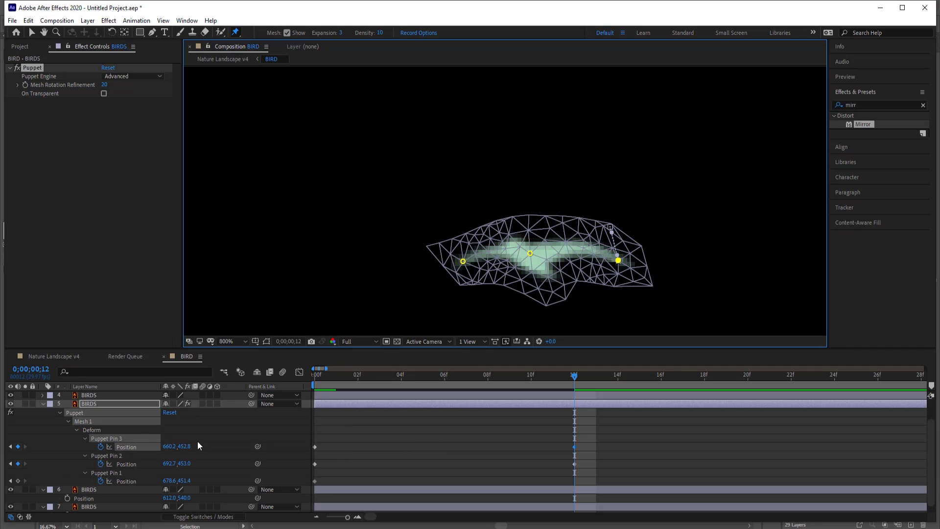
alt+click(101, 447)
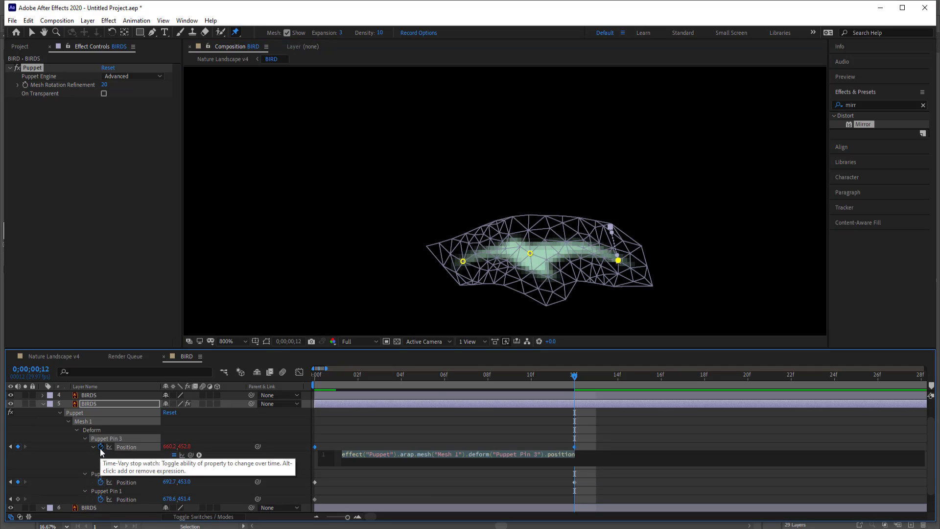
text(loop)
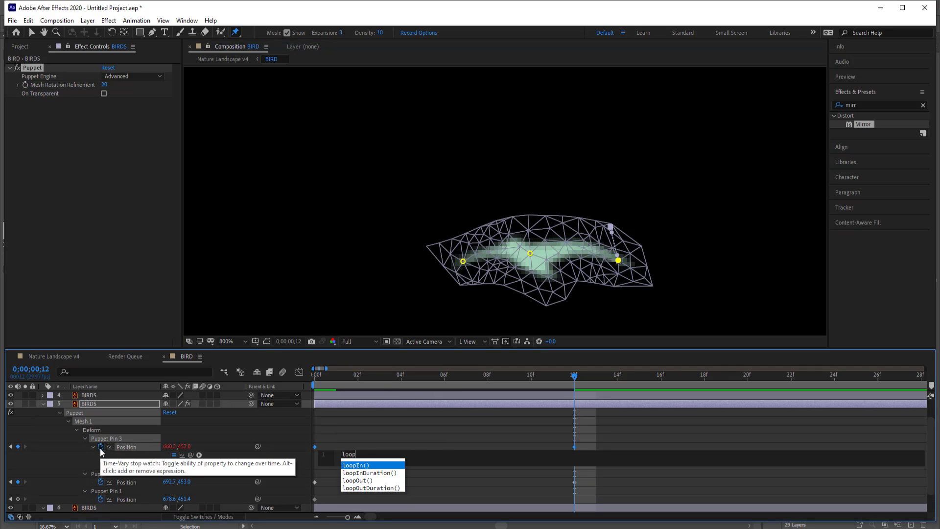
text(In)
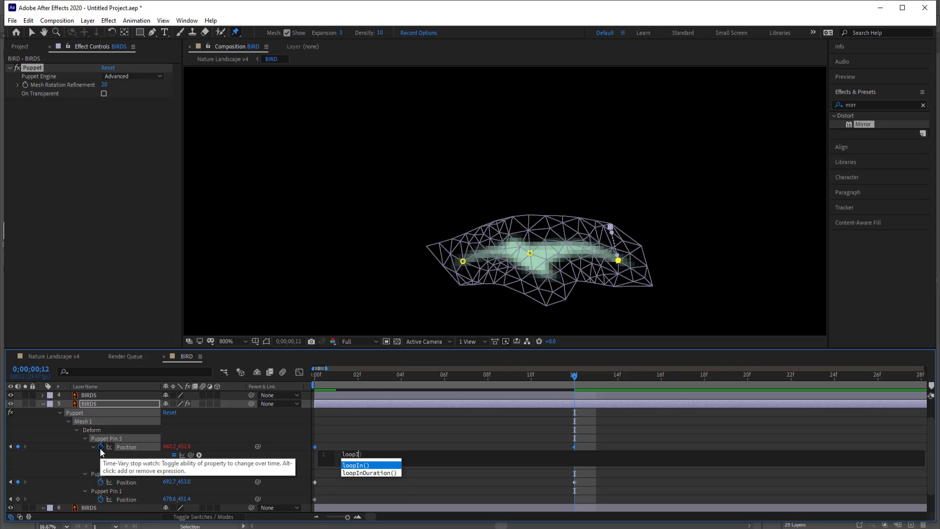
key(BackSpace)
text(ou)
key(Return)
text(")
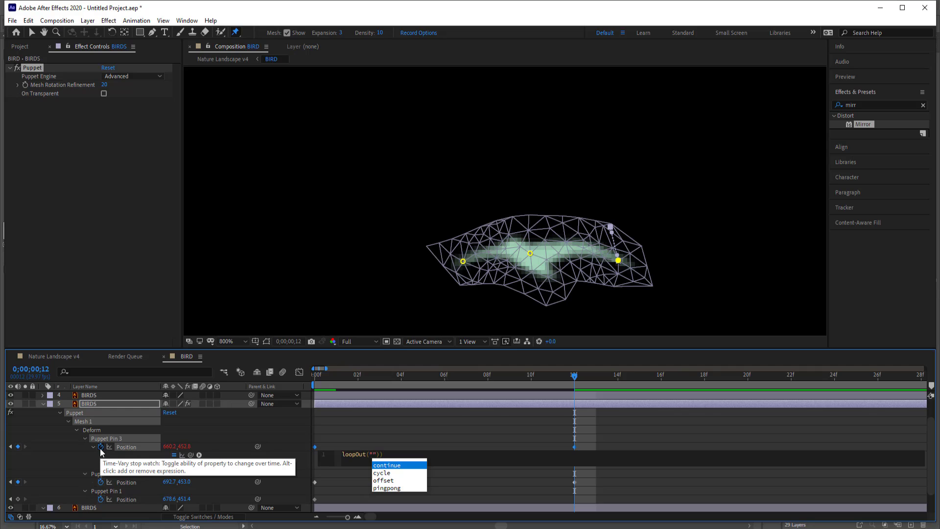
text(pingpong)
key(Return)
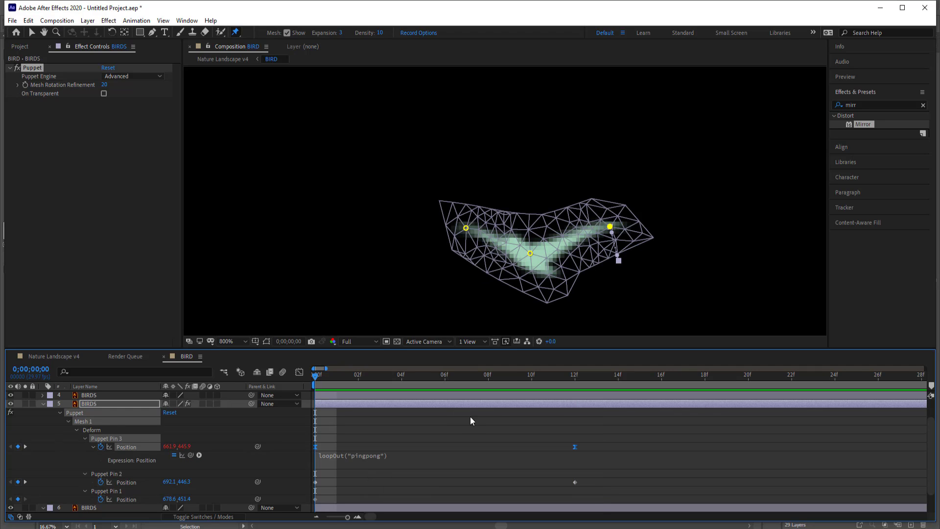
- Apply Easy Ease to Puppet Pin 2's Position keyframes and paste the ping-pong loop expression onto that property
drag(594, 476, 307, 484)
right_click(315, 481)
mouse_move(365, 474)
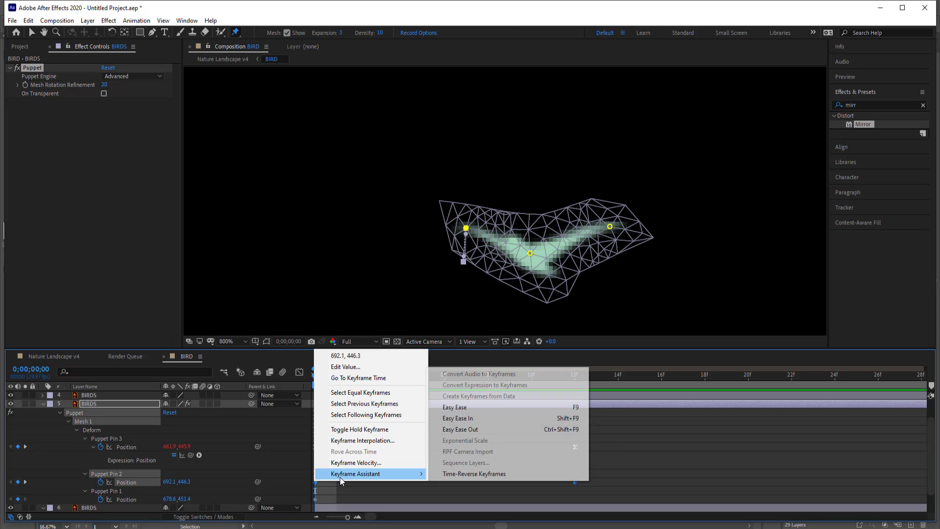
click(480, 405)
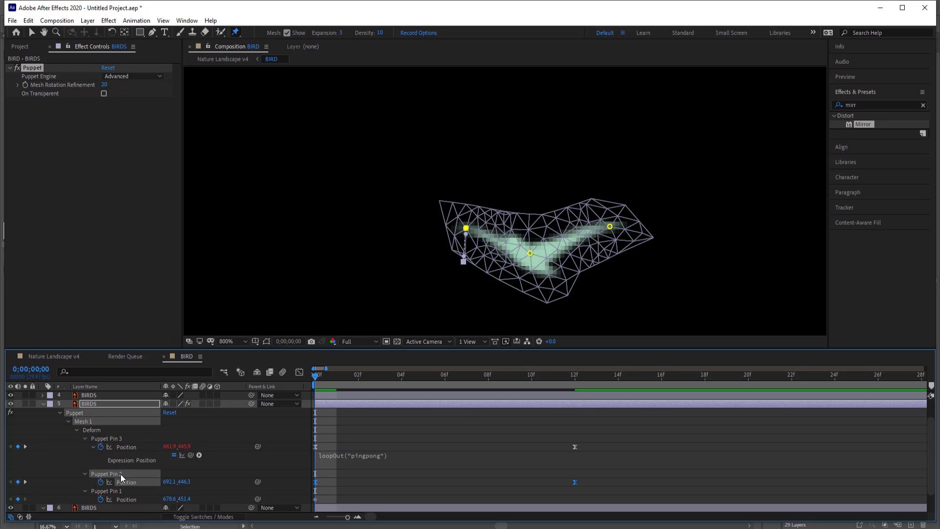
click(29, 21)
click(55, 125)
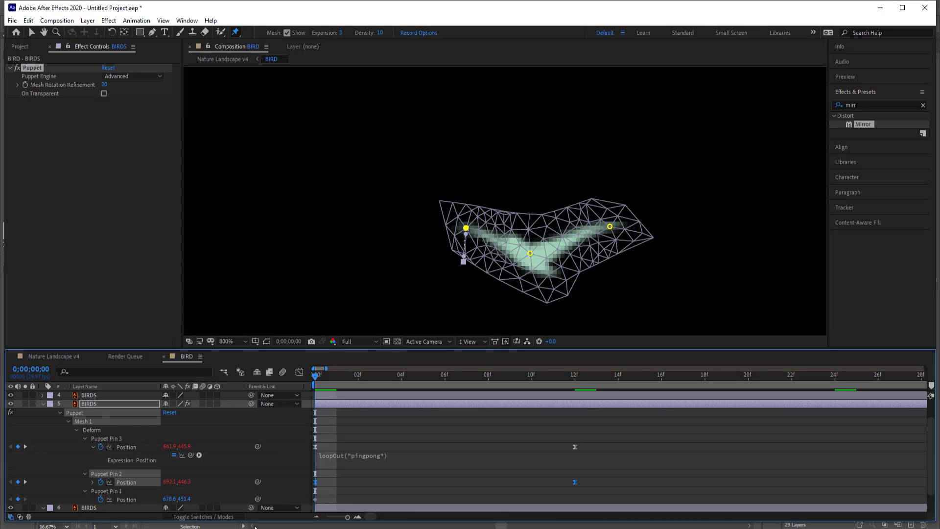
- Preview the looping wing flap of the bird on BIRDS layer 5
drag(317, 373, 852, 369)
key(space)
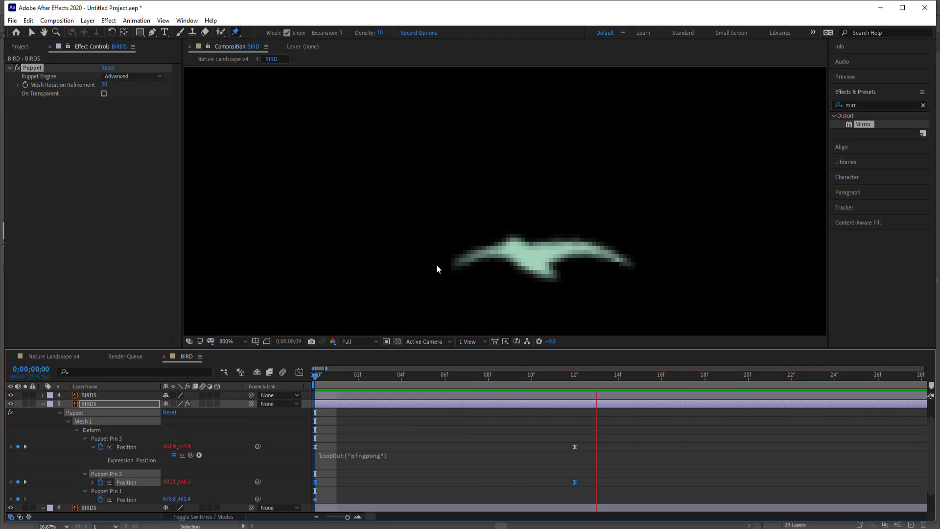
scroll(522, 254, down, 1)
scroll(522, 254, down, 1)
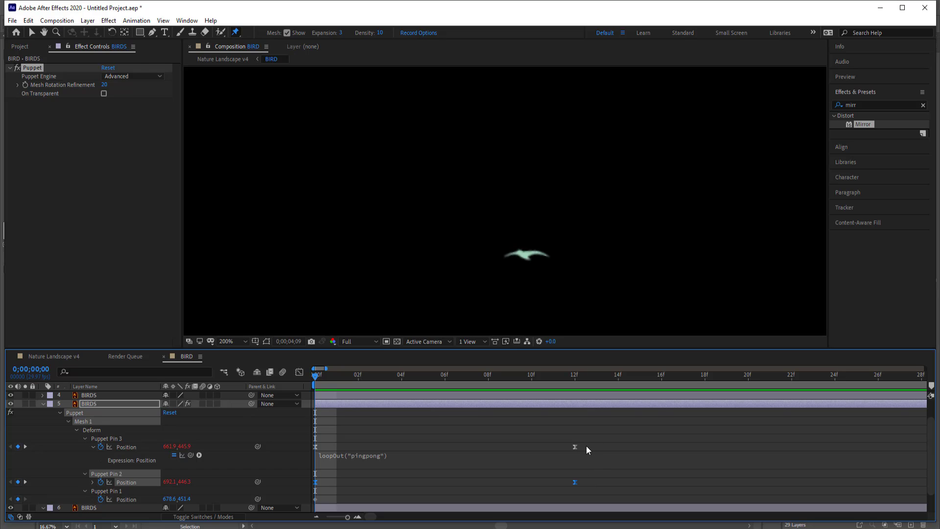
key(space)
- Move the end keyframes of both wingtip pins on BIRDS layer 5 to frame 10 and preview the faster flap
drag(600, 434, 563, 480)
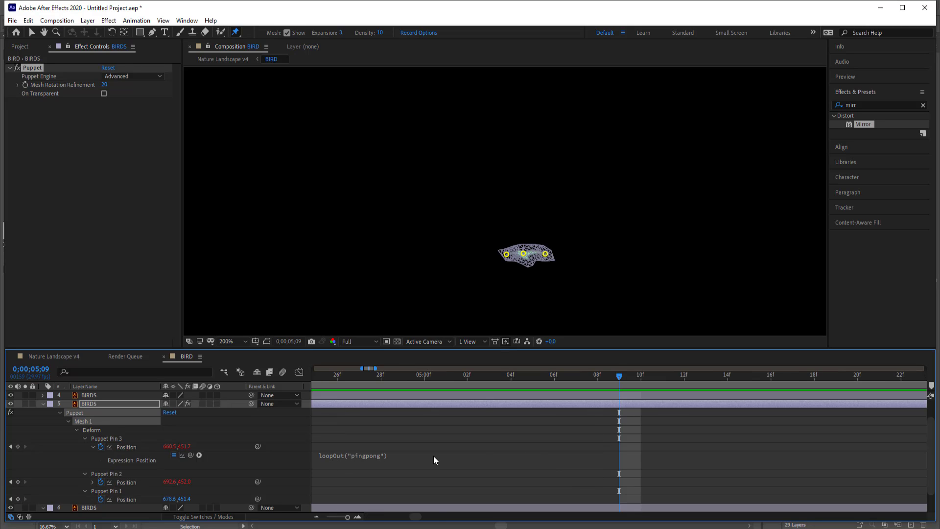
scroll(437, 455, down, 2)
scroll(341, 441, up, 6)
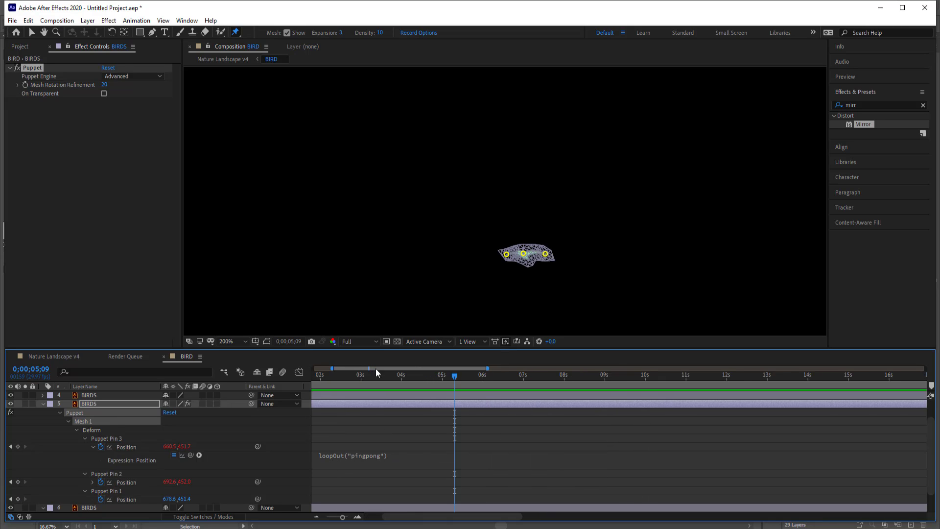
drag(429, 440, 455, 487)
drag(440, 445, 398, 446)
scroll(352, 427, down, 5)
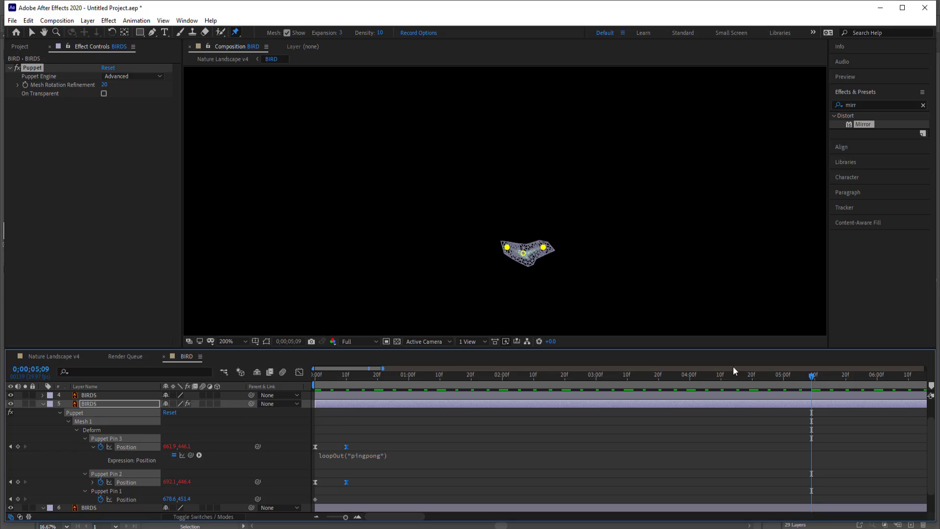
key(space)
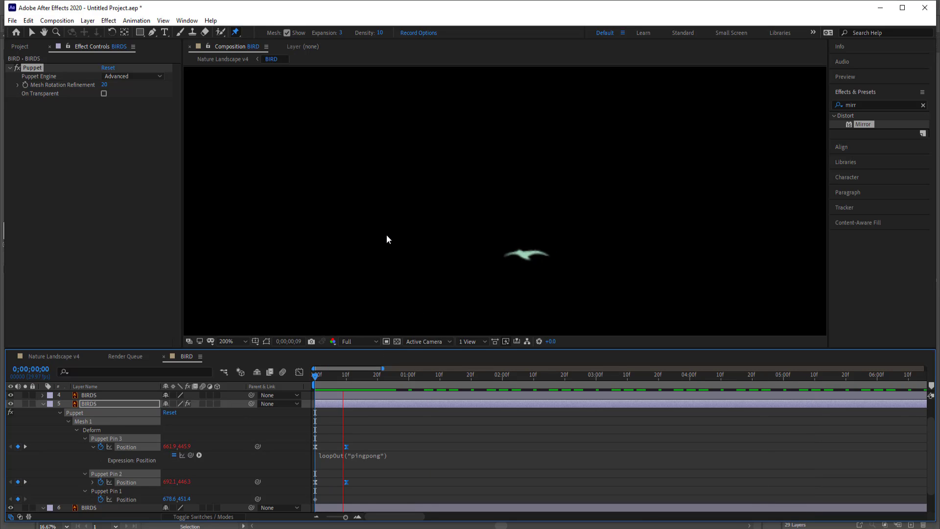
scroll(389, 236, down, 1)
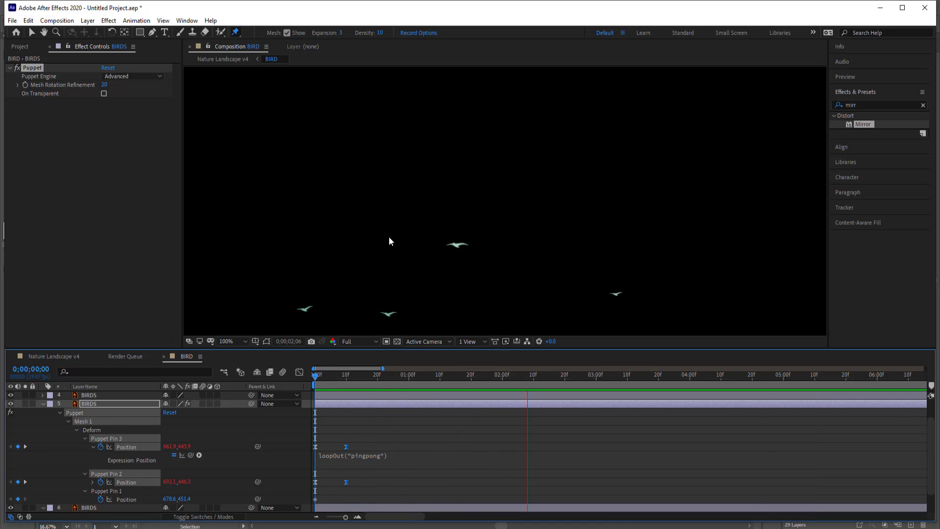
scroll(354, 238, down, 1)
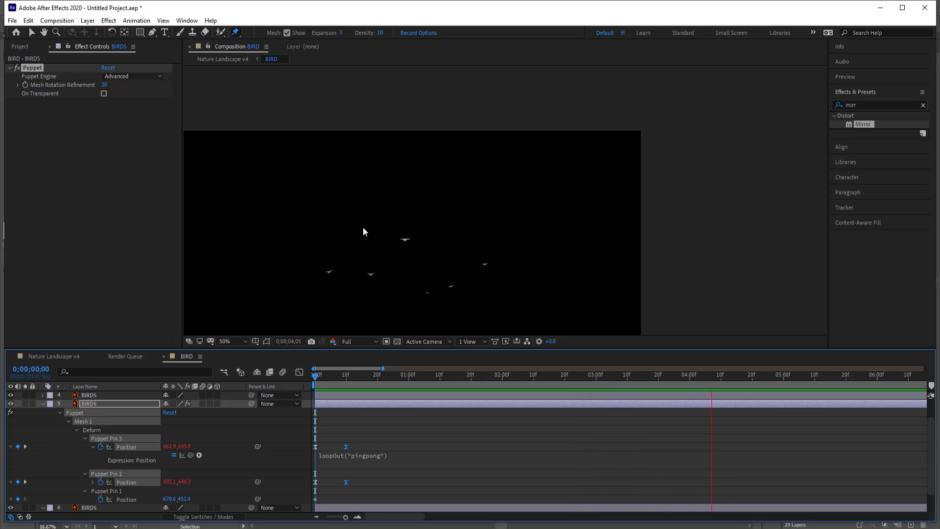
key(space)
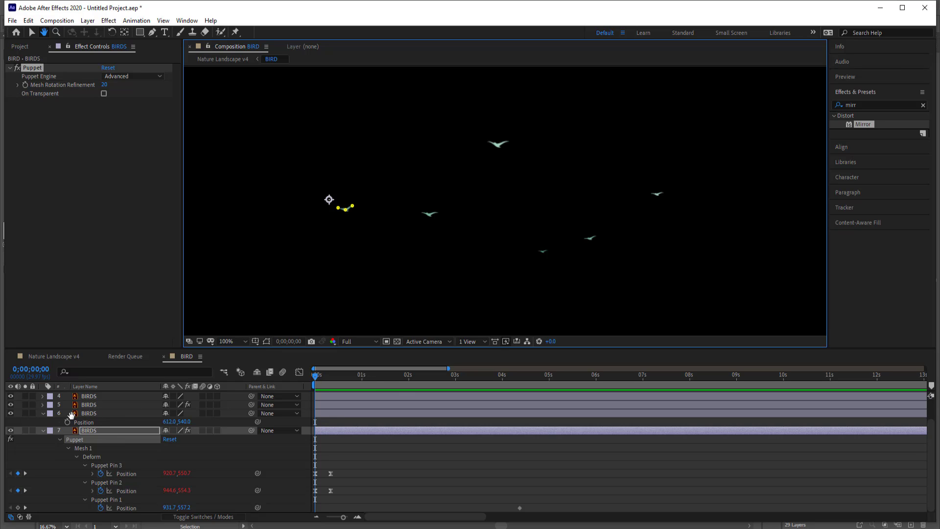
- Identify the unanimated bird on BIRDS layer 6 by hiding it, and delete that layer
key(v)
click(9, 412)
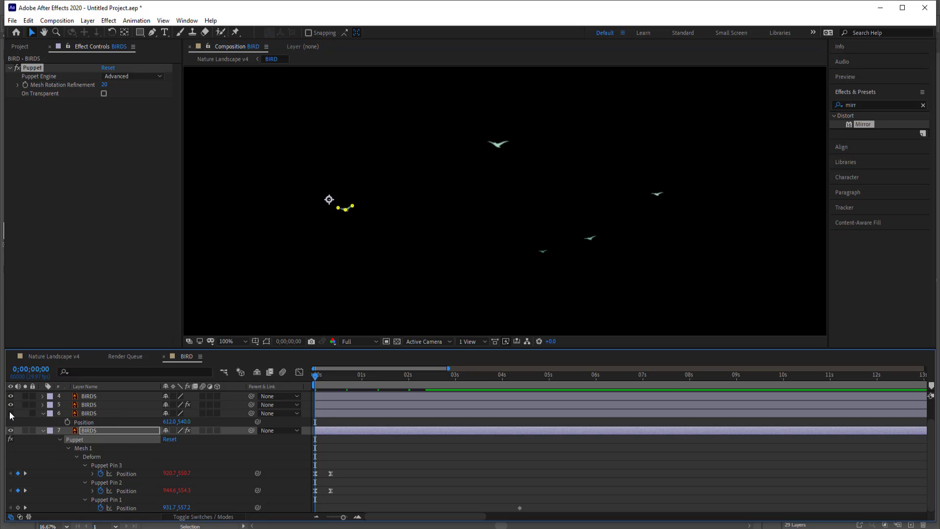
click(89, 415)
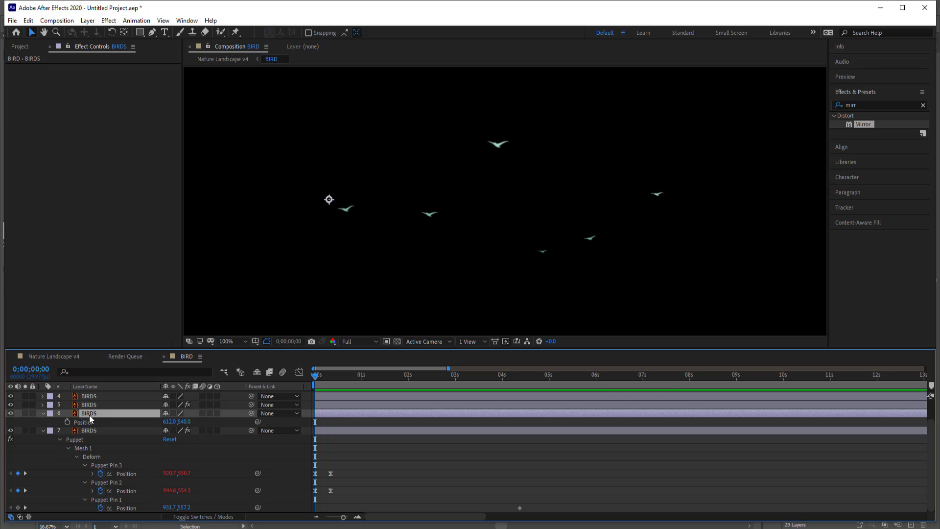
key(Delete)
- Duplicate the puppet-animated bird on layer 6, place the copy above and to the right of the original, and preview both
click(89, 428)
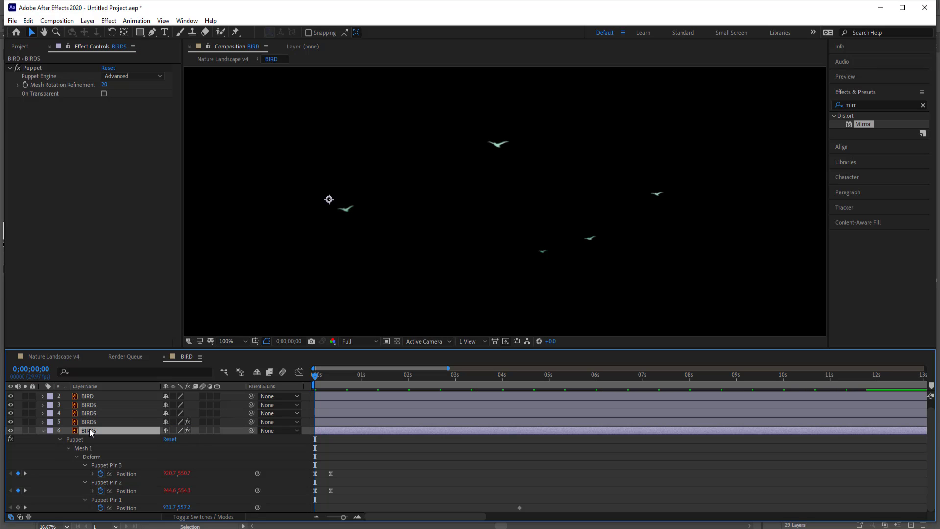
key(ctrl+d)
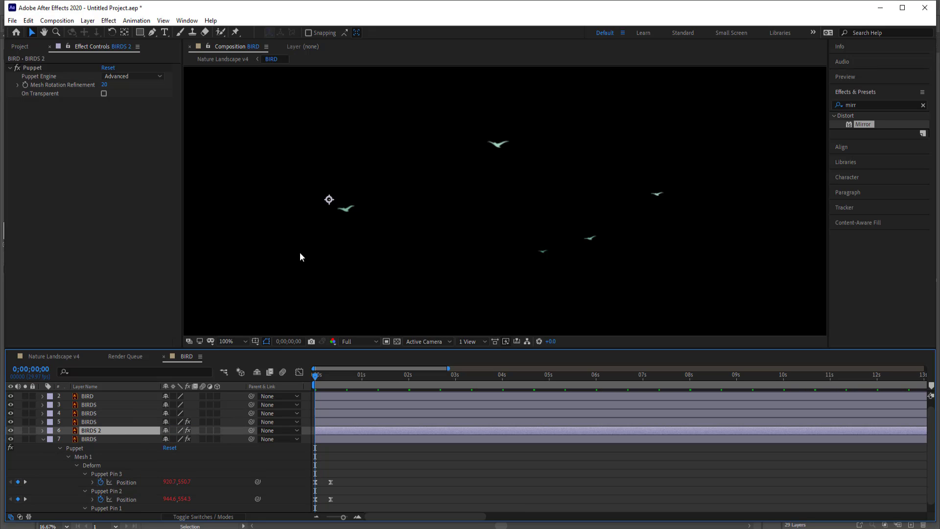
drag(350, 211, 434, 190)
drag(316, 377, 263, 375)
key(space)
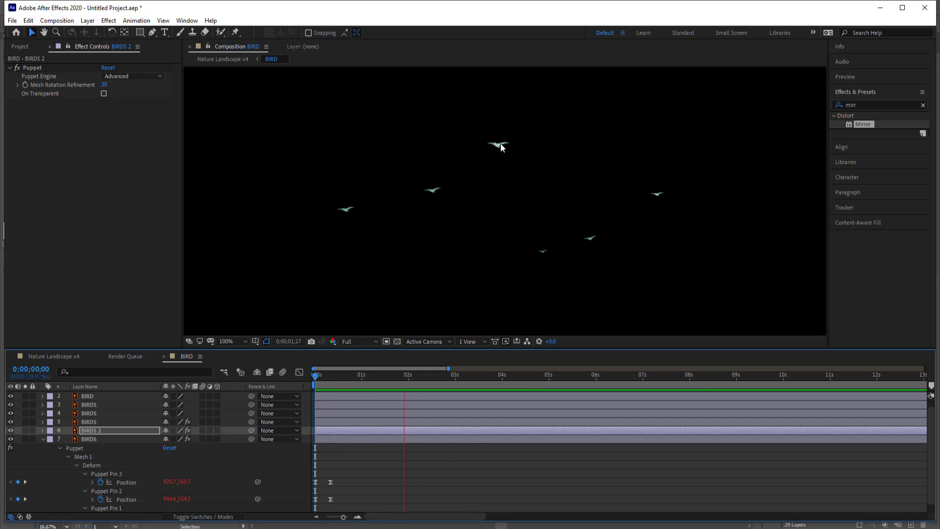
key(space)
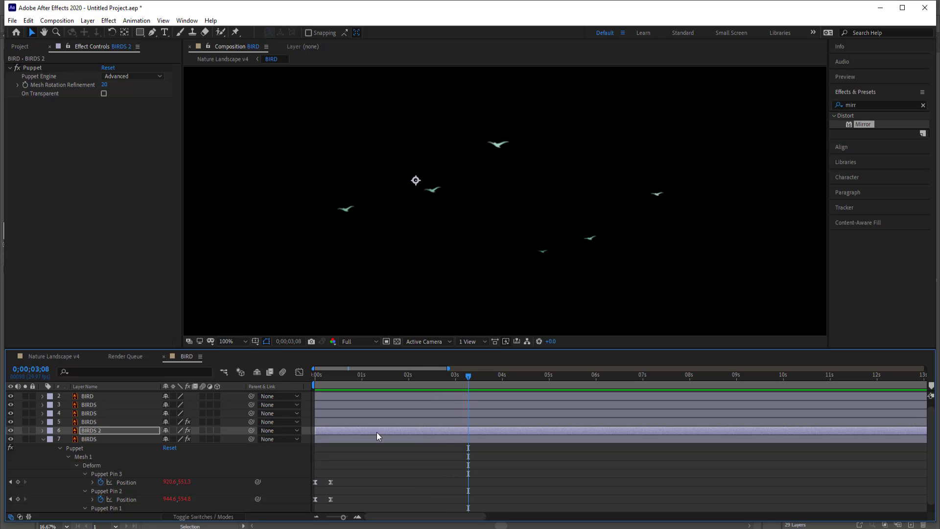
- Slow the BIRDS 2 flap by moving both wingtip pins' end keyframes to about frame 22, and preview it
key(u)
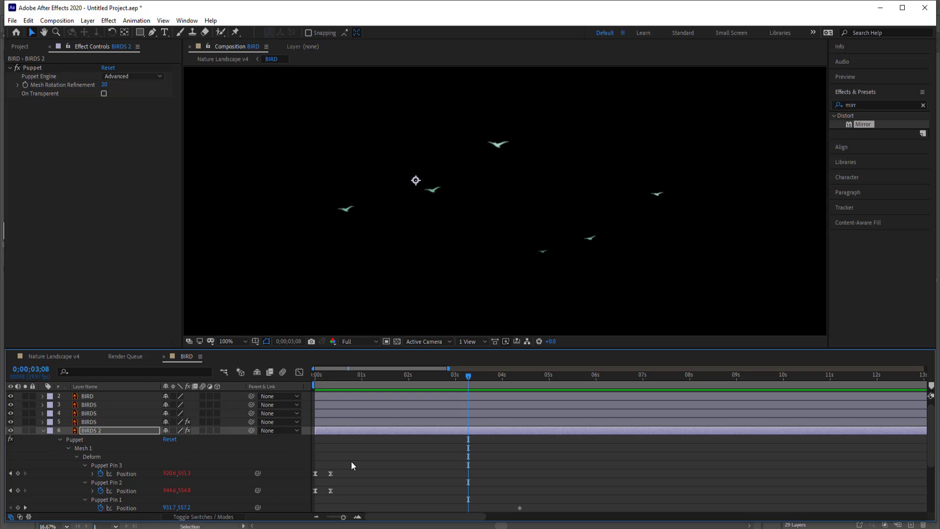
scroll(351, 462, down, 1)
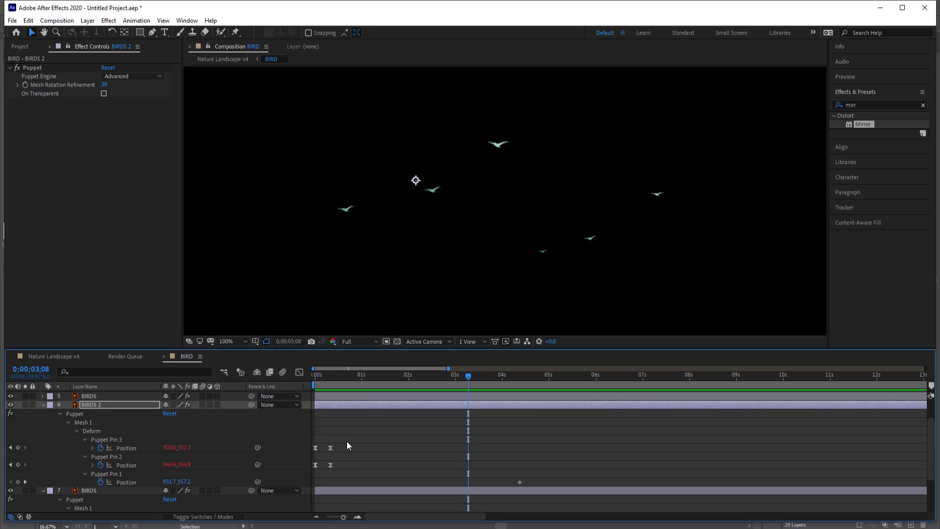
drag(346, 442, 351, 469)
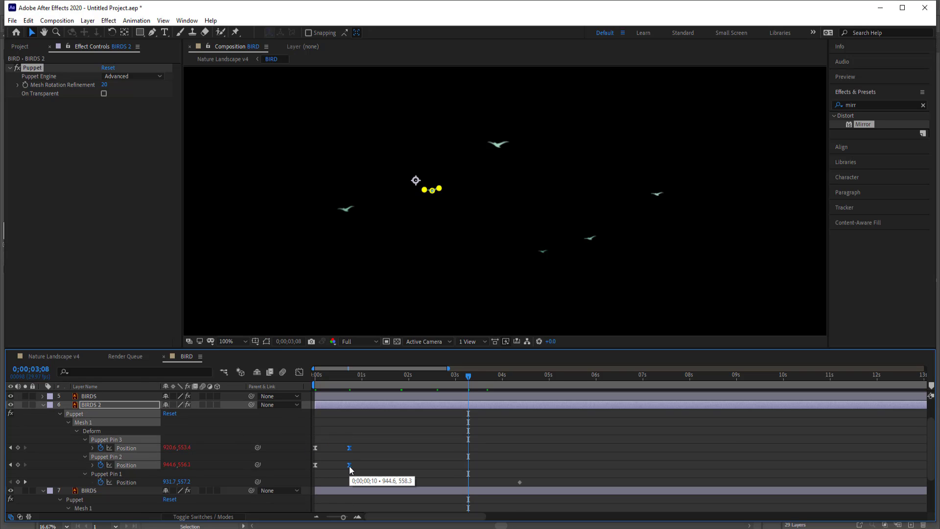
drag(465, 375, 268, 375)
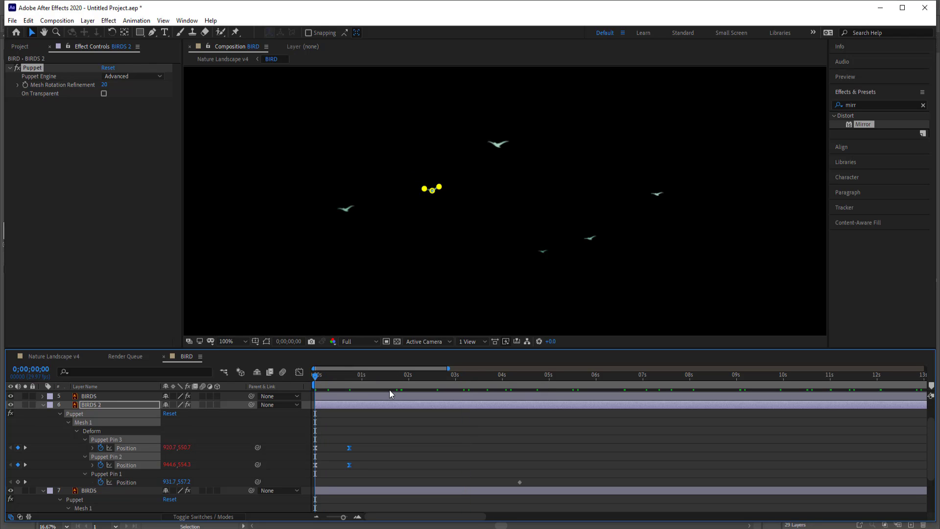
key(space)
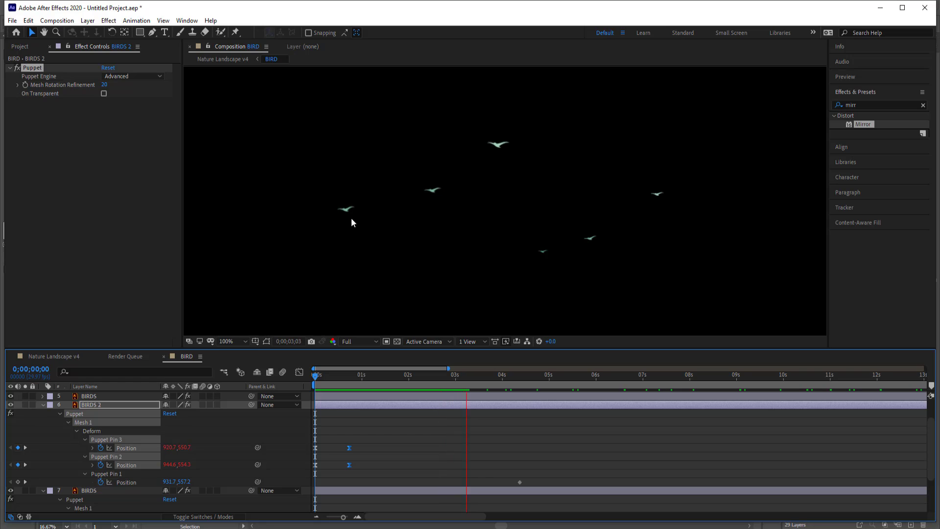
key(space)
- Speed up the flap on BIRDS layer 7 by moving both wingtip pins' end keyframes to about frame 8, and preview it
click(104, 490)
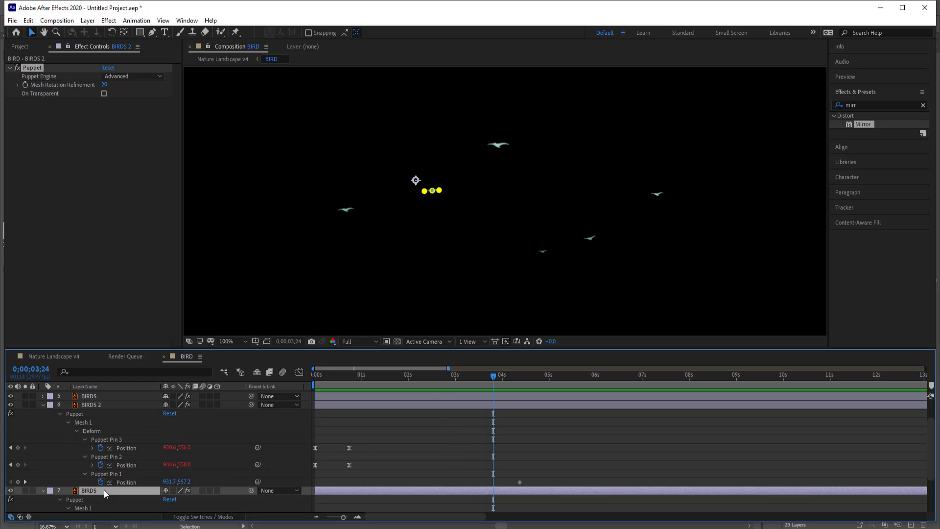
scroll(433, 460, down, 3)
drag(346, 479, 328, 500)
click(326, 501)
drag(492, 379, 286, 379)
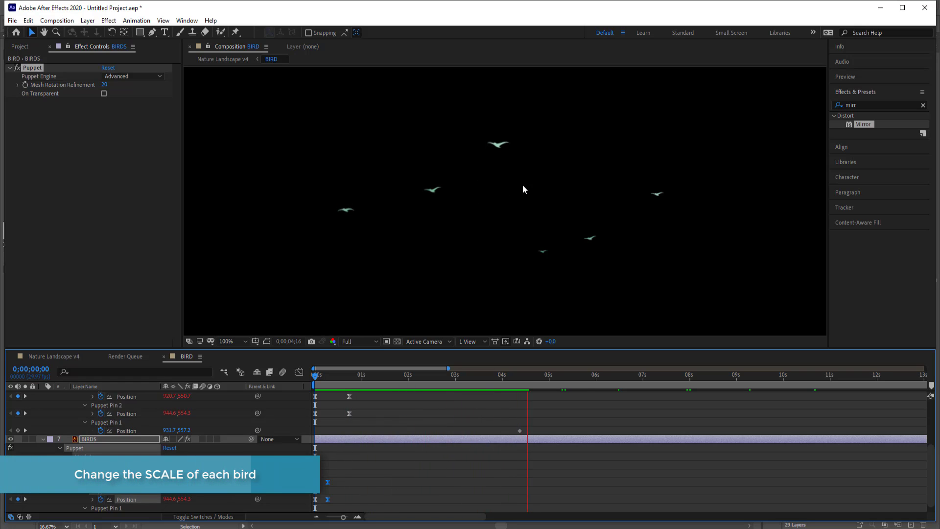
key(space)
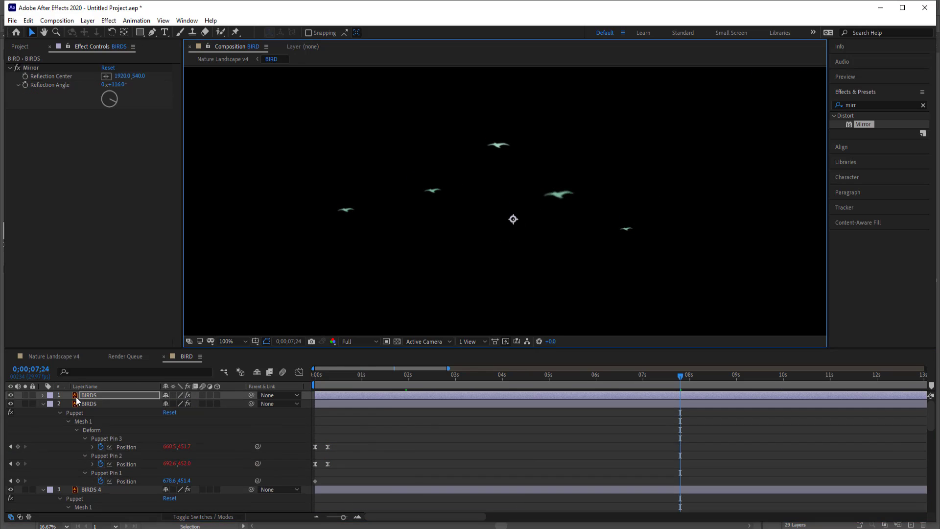
- Return the BIRD composition's playhead to 0;00;00;00
click(466, 377)
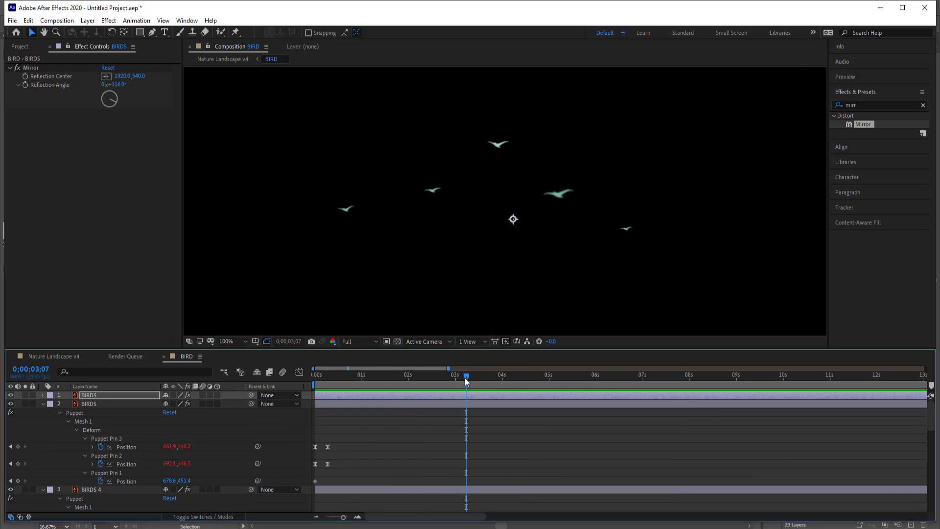
drag(465, 378, 304, 386)
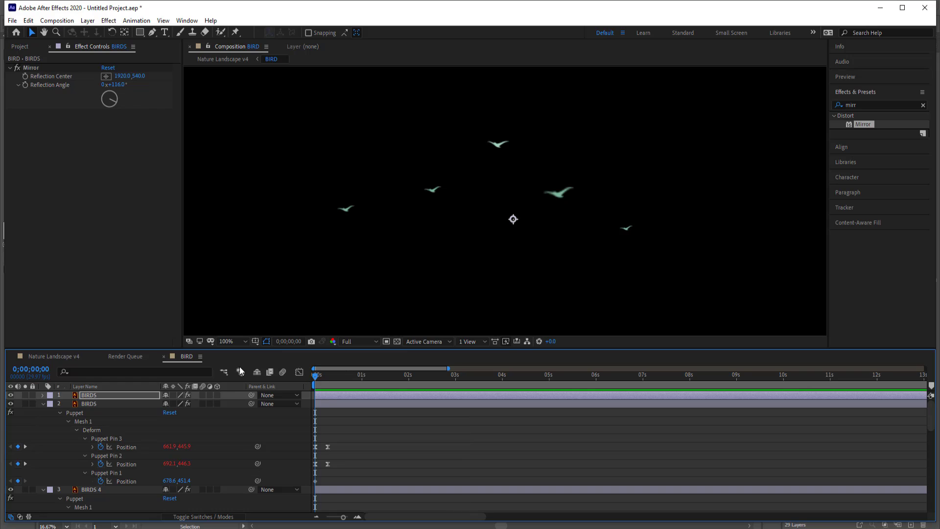
- In the Nature Landscape v4 composition, keyframe the BIRD layer's position from 2288, 544 at 0;00;00;00 to -356, 544 at 0;00;12;26
click(51, 356)
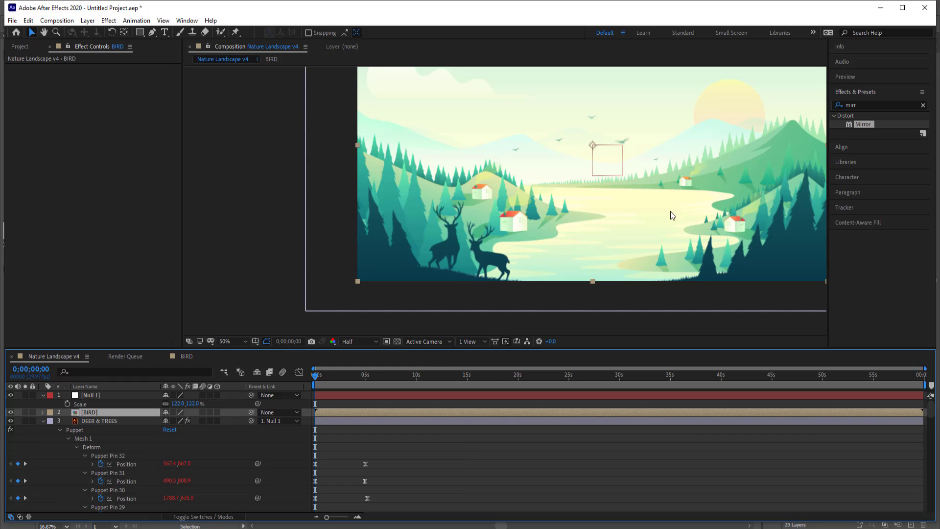
drag(316, 374, 403, 371)
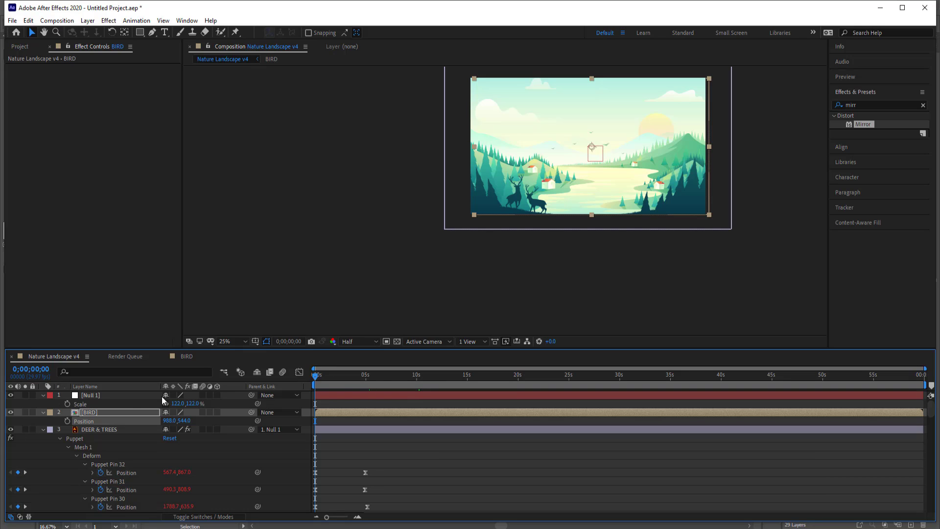
key(p)
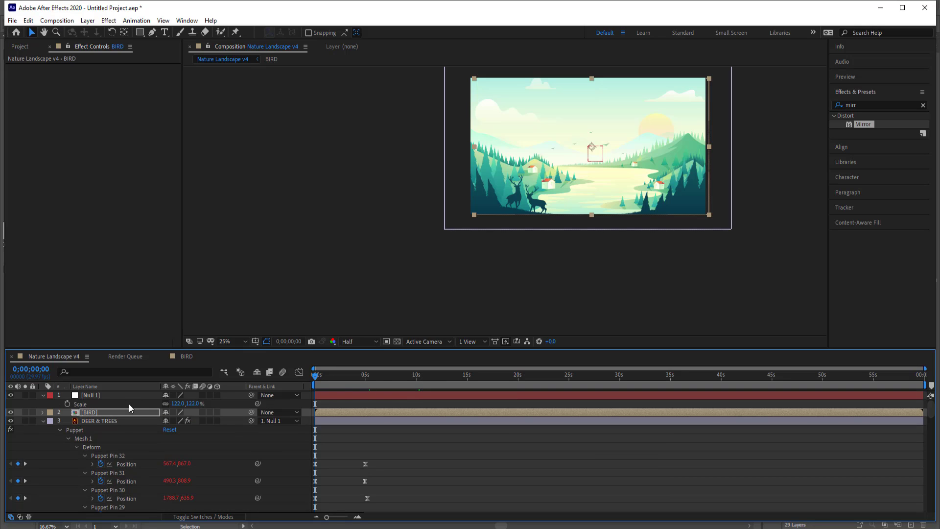
key(p)
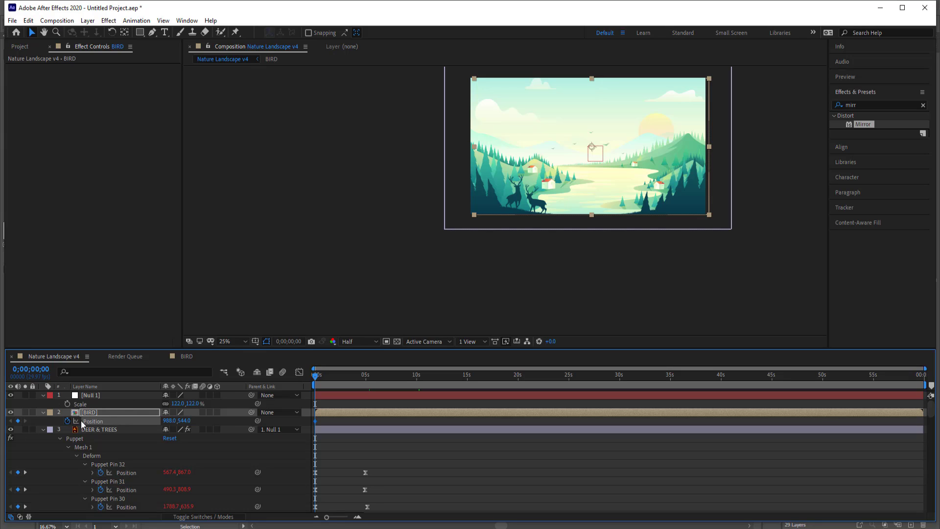
drag(569, 147, 729, 145)
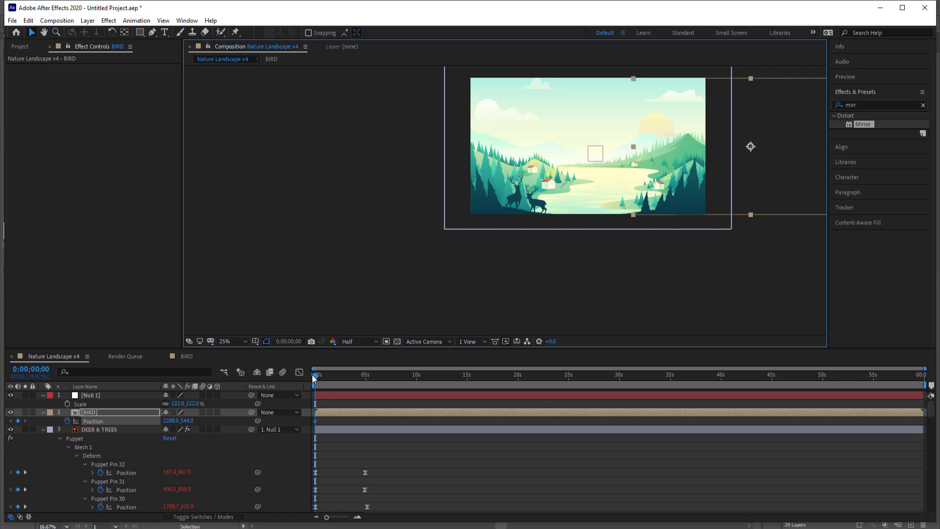
drag(314, 374, 444, 377)
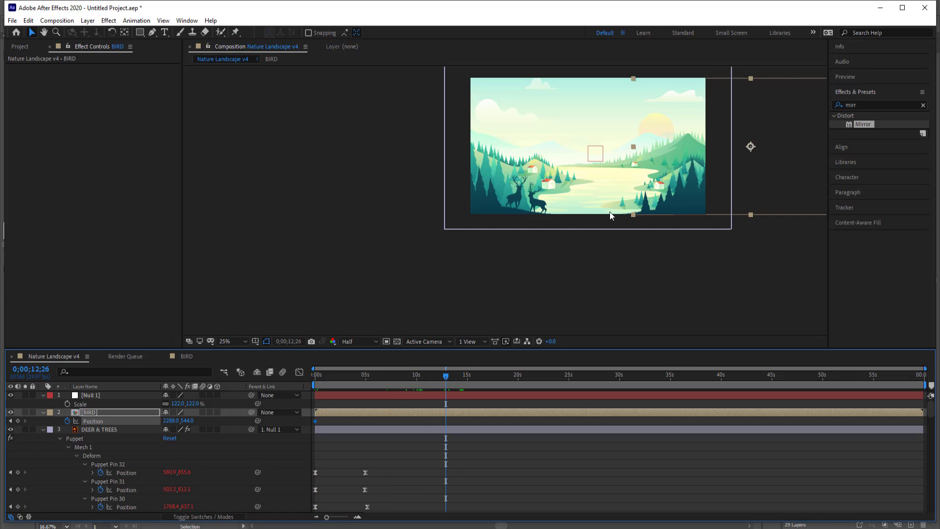
drag(718, 135, 390, 161)
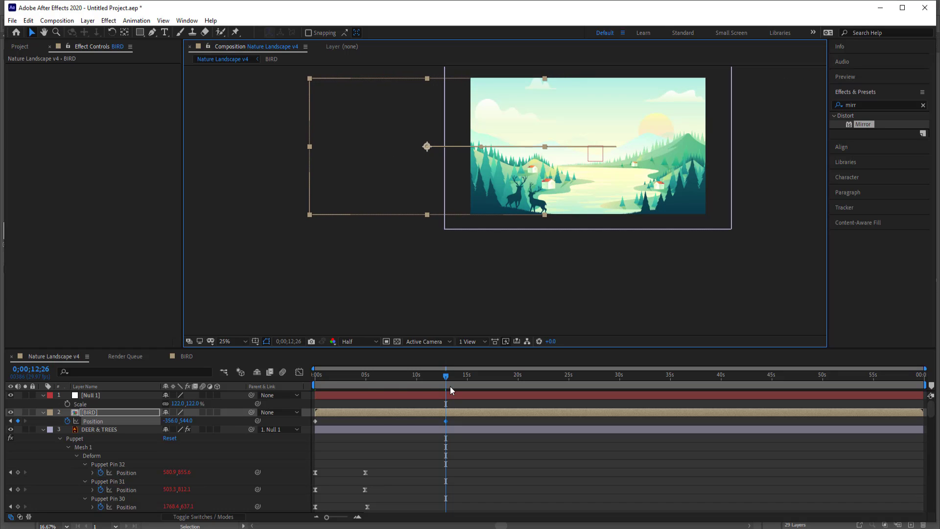
- Apply Easy Ease to both position keyframes of the BIRD layer
right_click(315, 420)
mouse_move(358, 415)
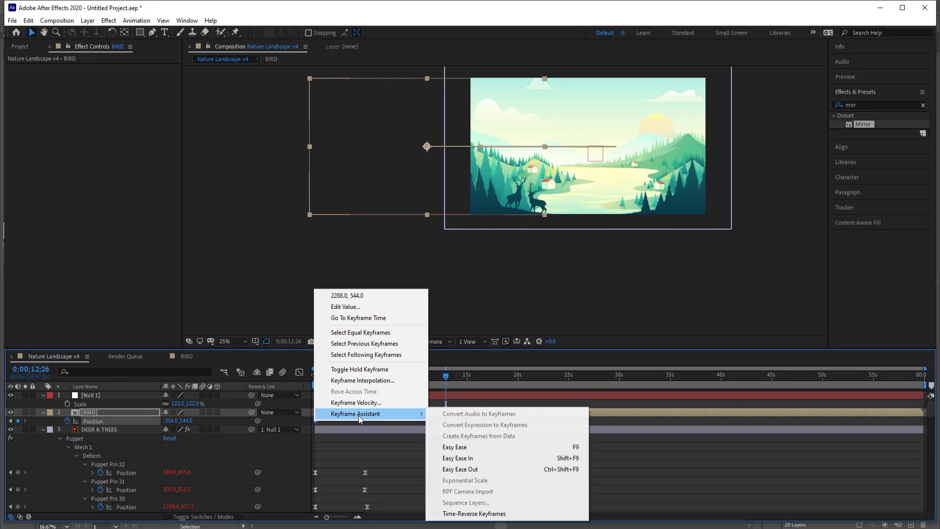
click(456, 446)
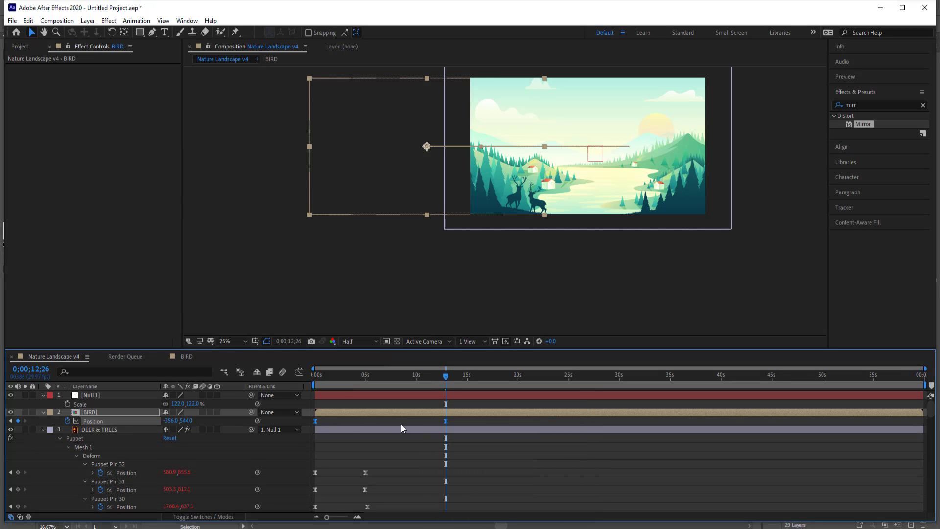
- Loop the BIRD layer's position with a loopOut() expression, and preview the flight from the start of the composition
alt+click(68, 421)
text(loop)
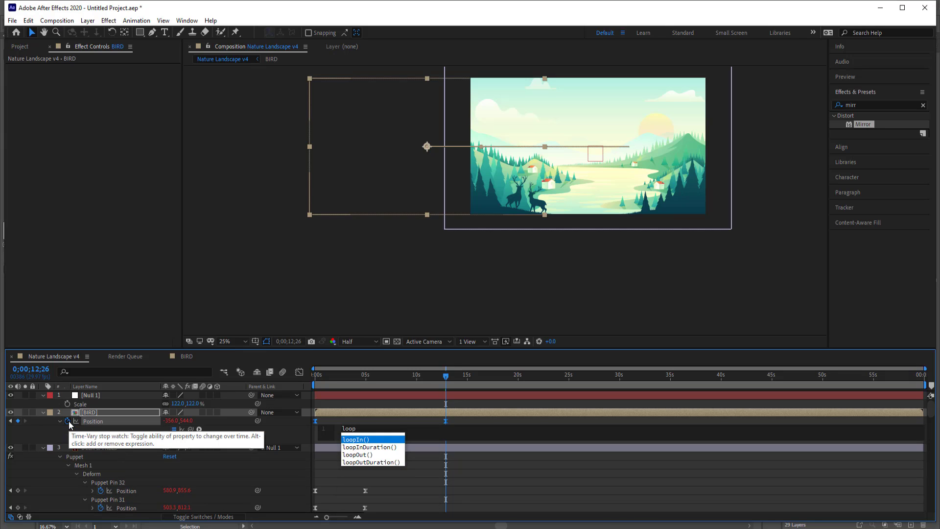
text(O)
key(Return)
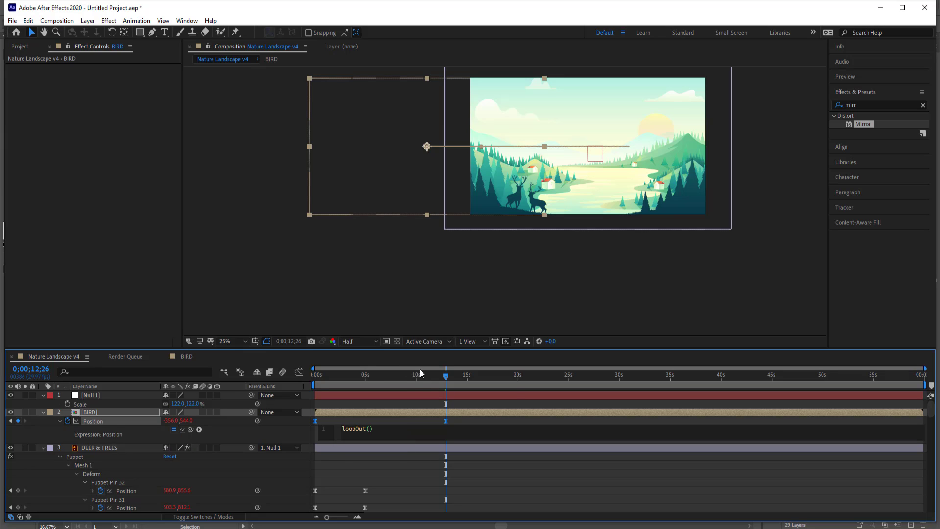
drag(446, 373, 303, 374)
click(360, 260)
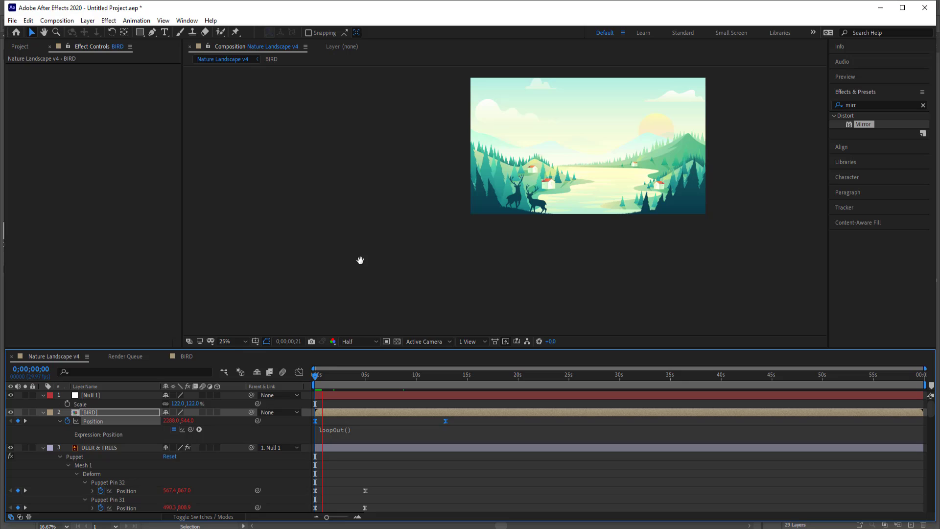
drag(340, 366, 664, 377)
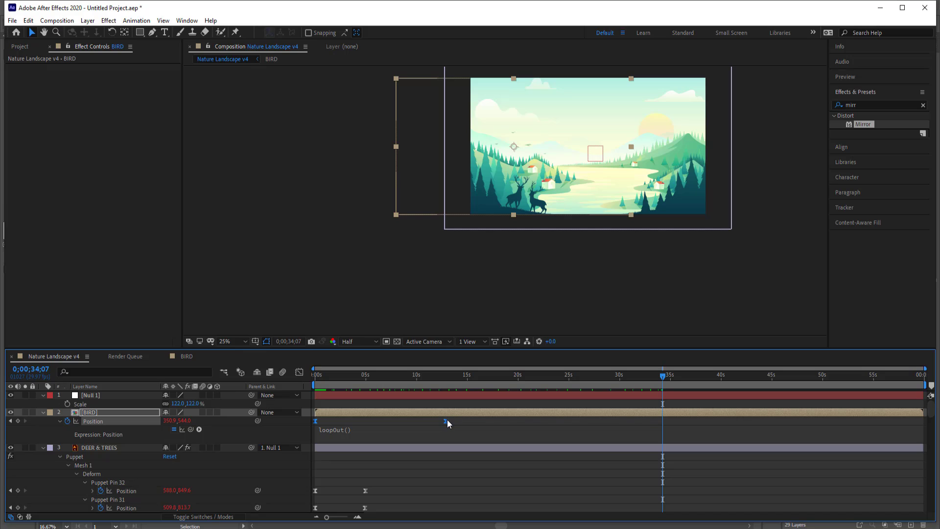
- Speed up the birds' flight by moving the BIRD layer's end position keyframe to about 10.5 seconds, and preview it
drag(445, 420, 421, 419)
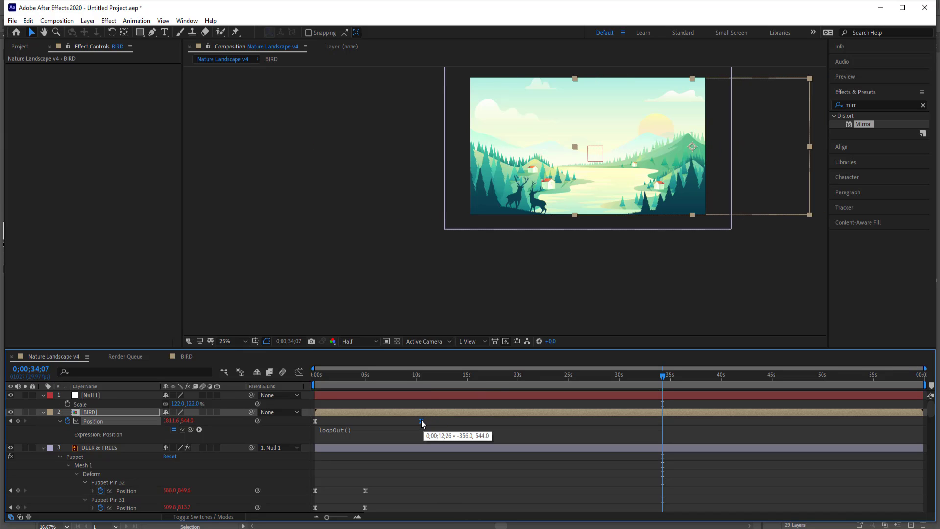
drag(597, 376, 228, 377)
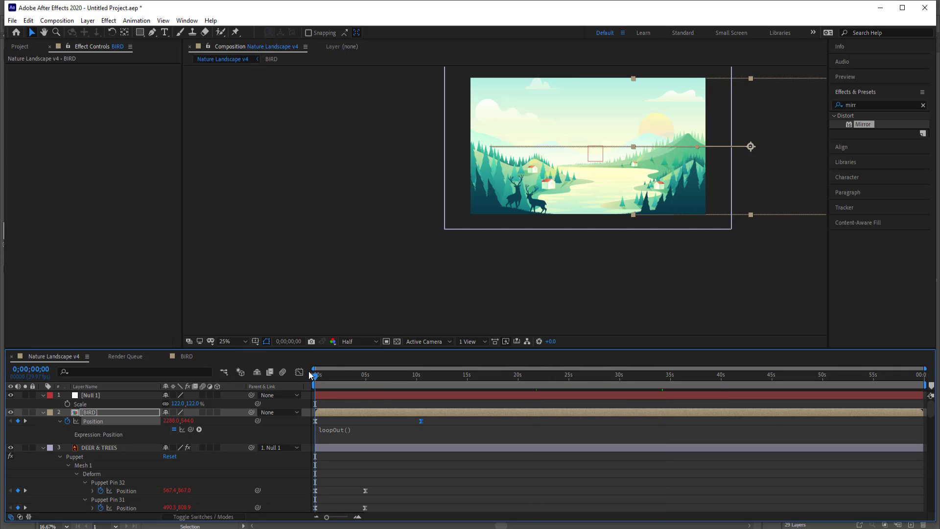
key(space)
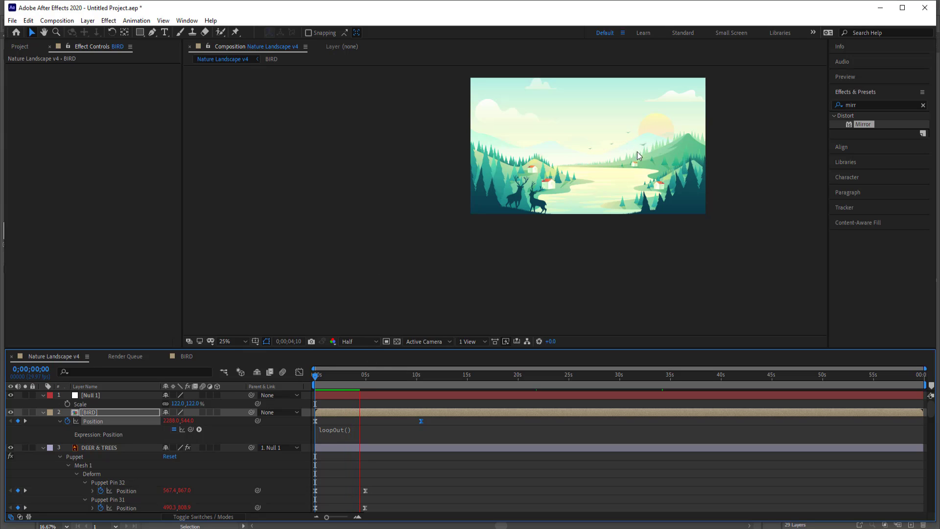
key(space)
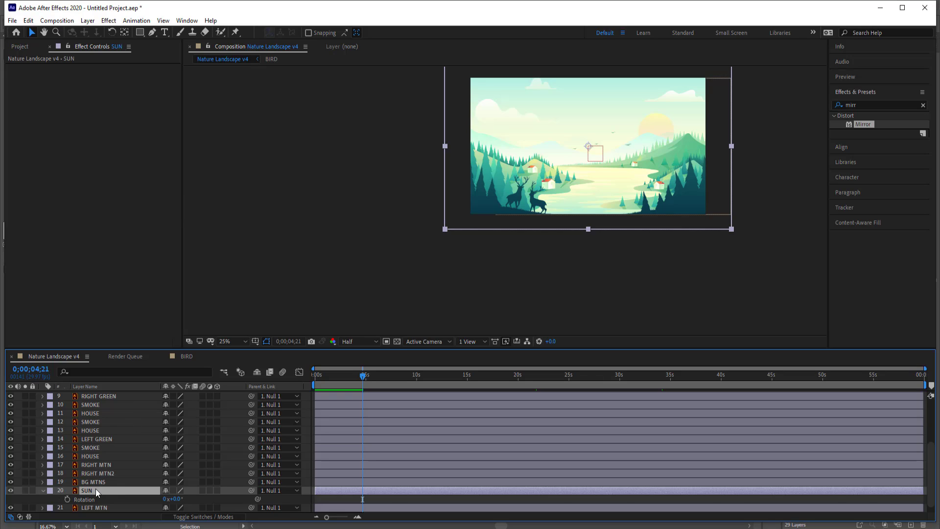
- Reveal the SUN layer's rotation and try rotating it to -2° around its original anchor point
key(r)
key(r)
mouse_move(174, 499)
mouse_down()
mouse_move(95, 495)
mouse_move(163, 486)
mouse_up()
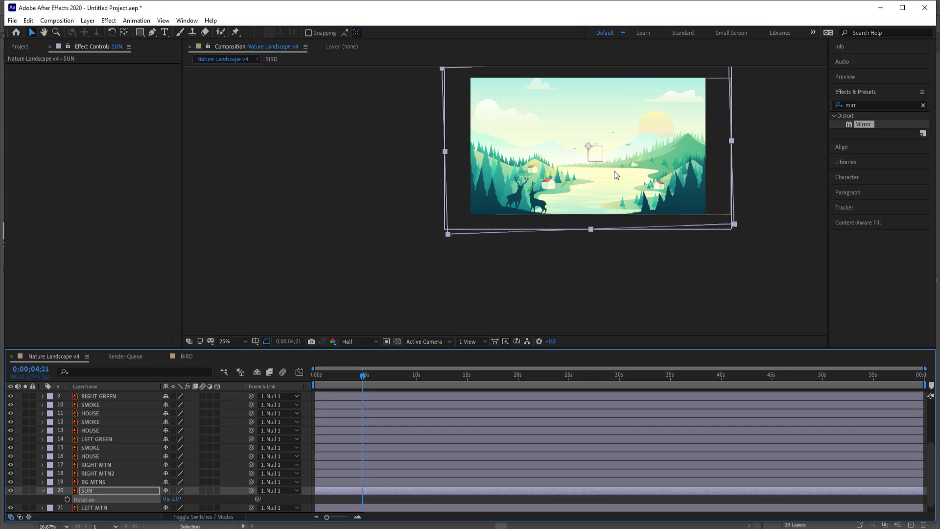
key(ctrl+z)
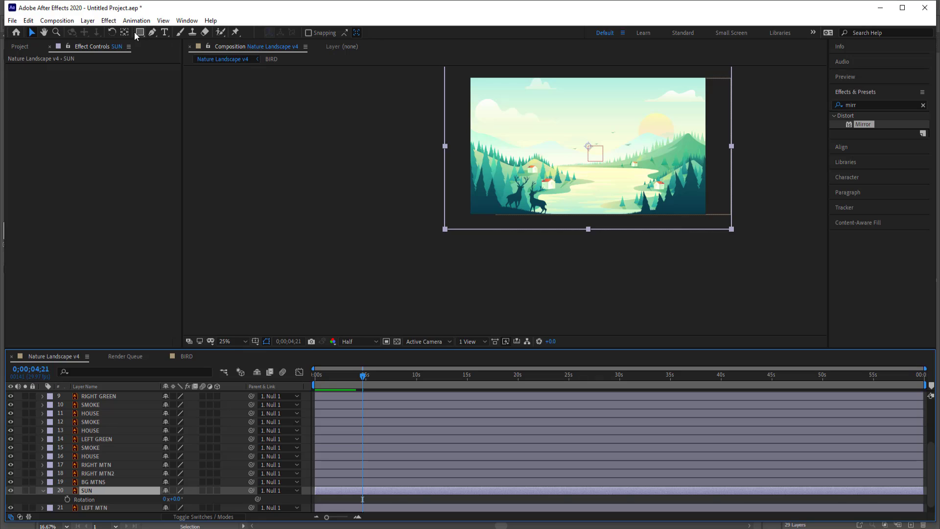
- Move the SUN layer's anchor point straight down from the centre onto the lower part of the lake, testing the rotation pivot
click(125, 33)
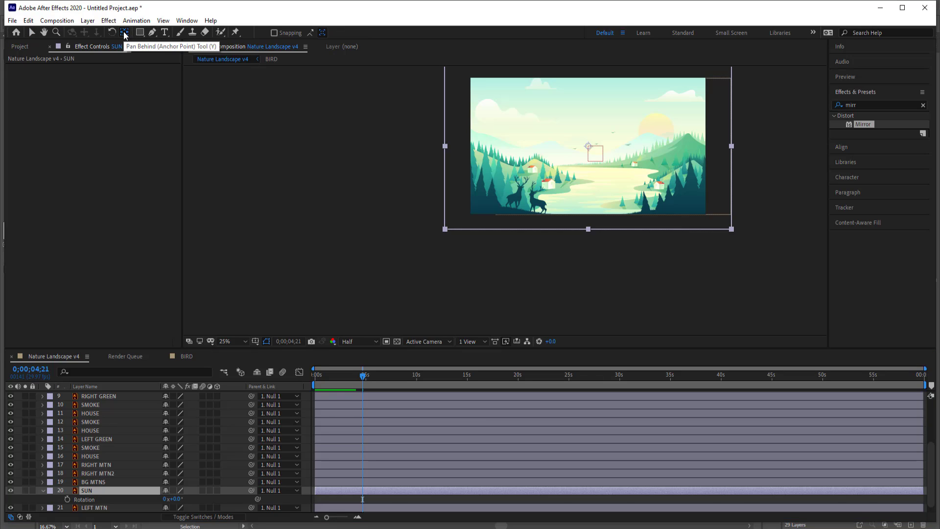
click(589, 149)
drag(589, 149, 588, 168)
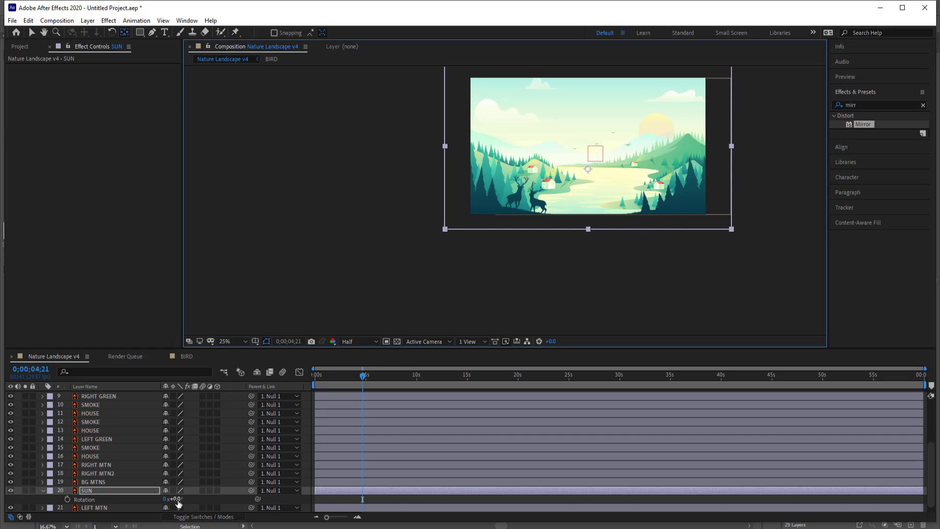
mouse_move(177, 502)
mouse_down()
mouse_move(119, 497)
mouse_move(164, 495)
mouse_up()
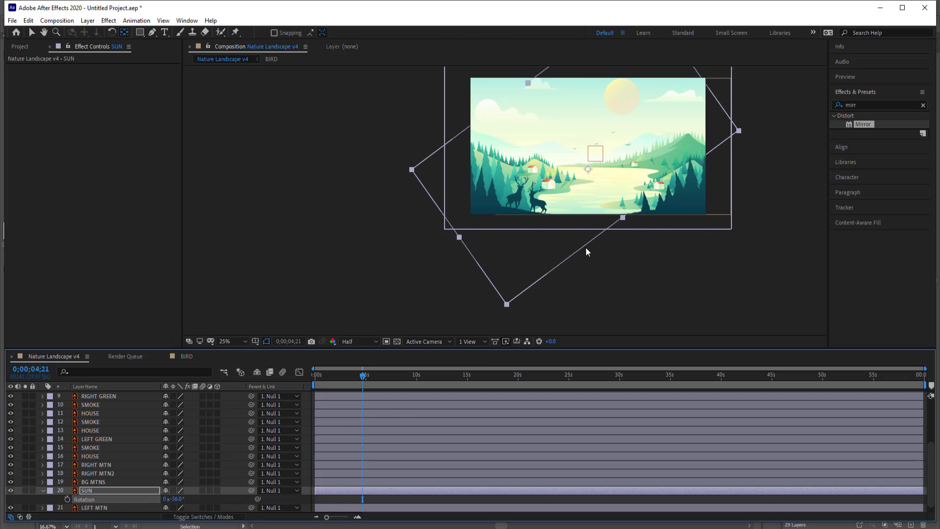
key(ctrl+z)
drag(588, 169, 585, 184)
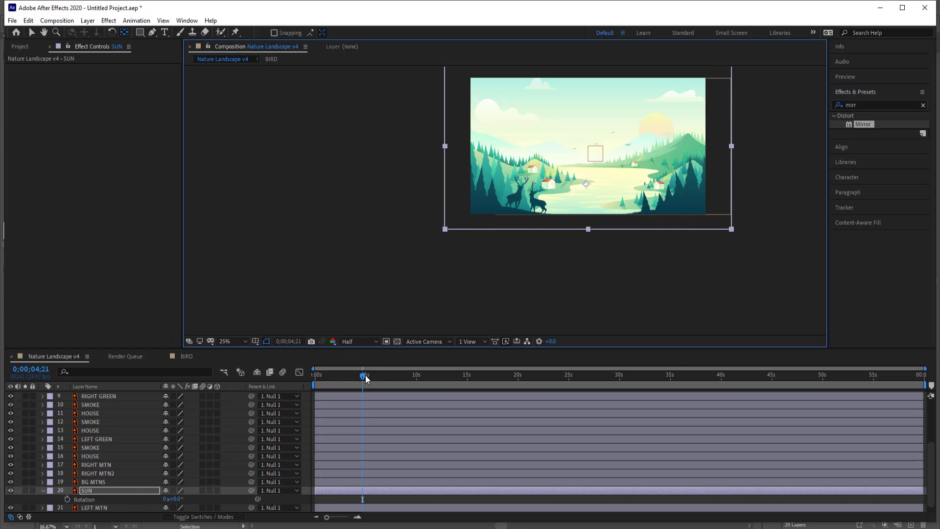
- Keyframe the SUN layer's rotation from 0° at 0;00;00;00 to -140° at 0;00;19;29
click(295, 378)
key(Home)
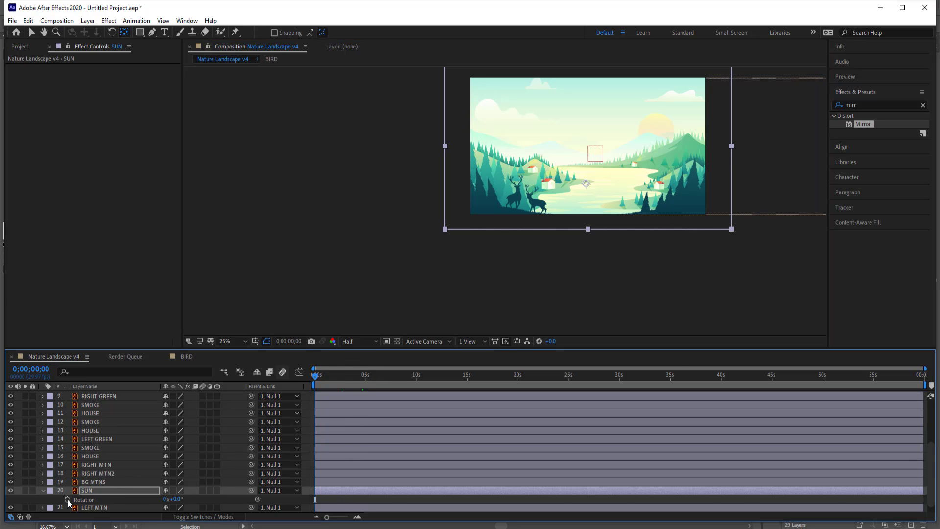
click(68, 500)
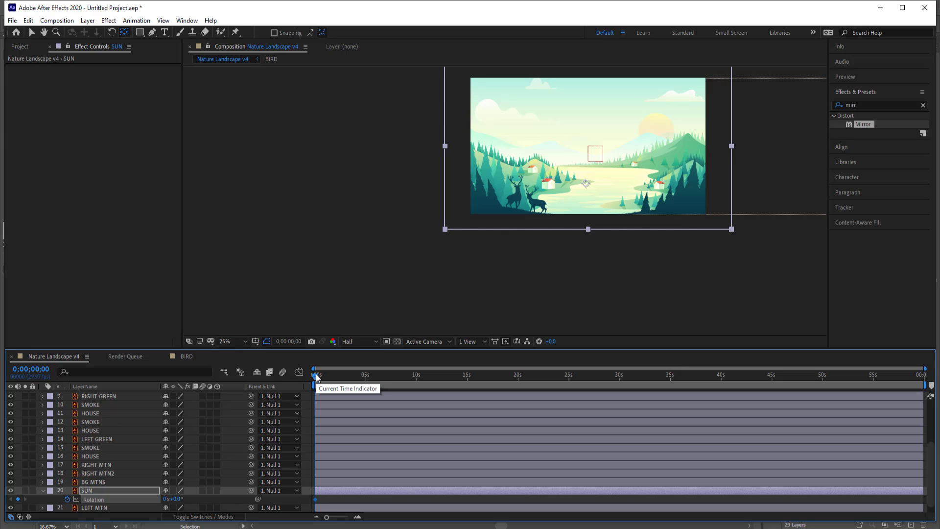
drag(316, 377, 518, 386)
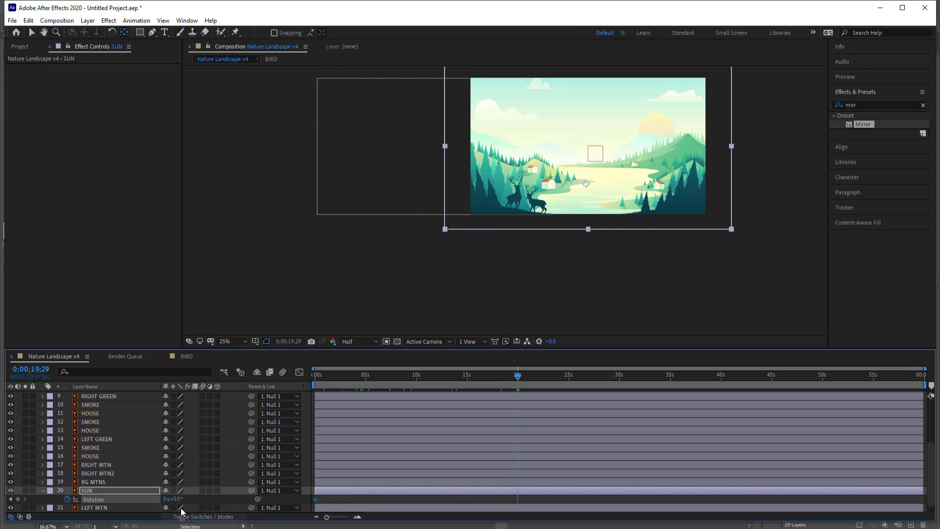
drag(174, 498, 92, 482)
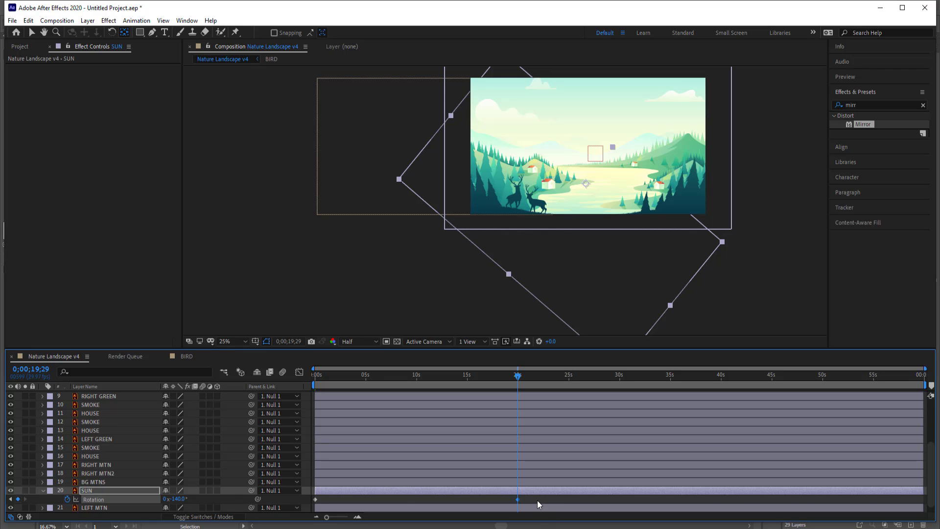
- Apply Easy Ease to both rotation keyframes of the SUN layer
right_click(315, 499)
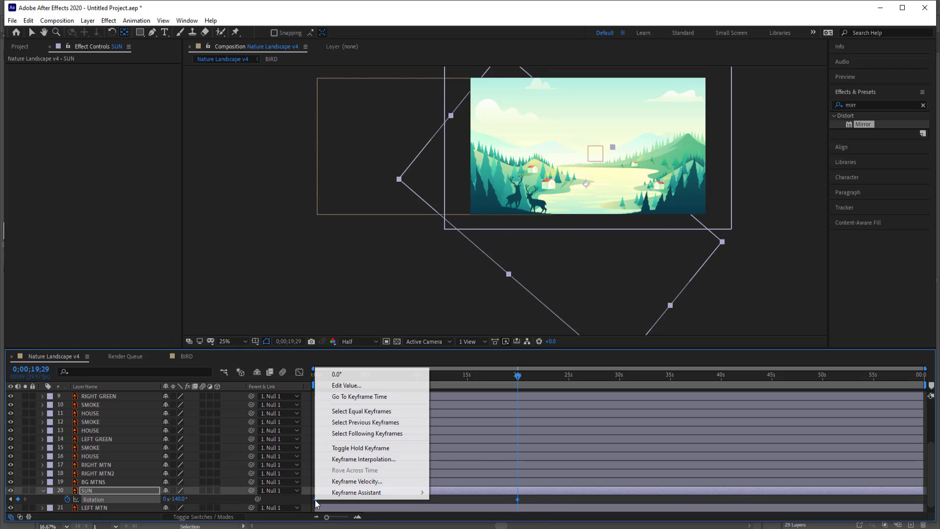
mouse_move(361, 492)
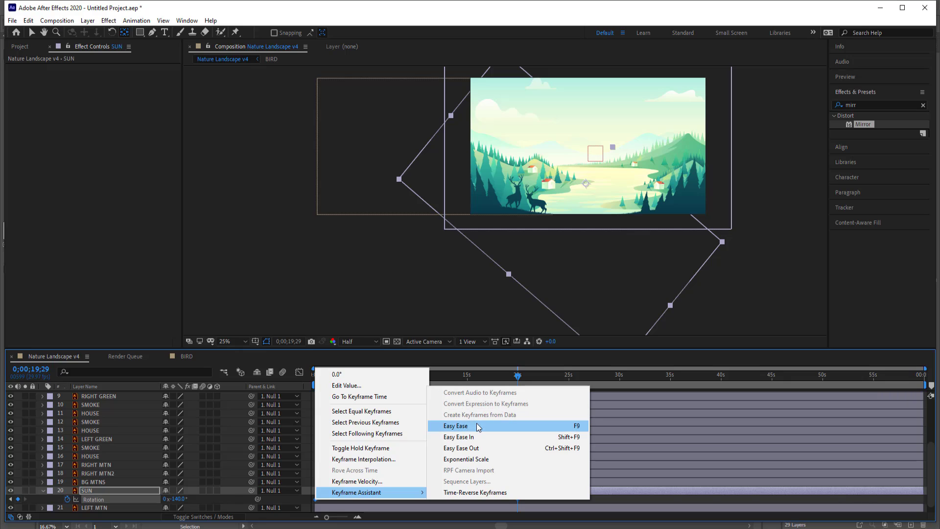
click(476, 426)
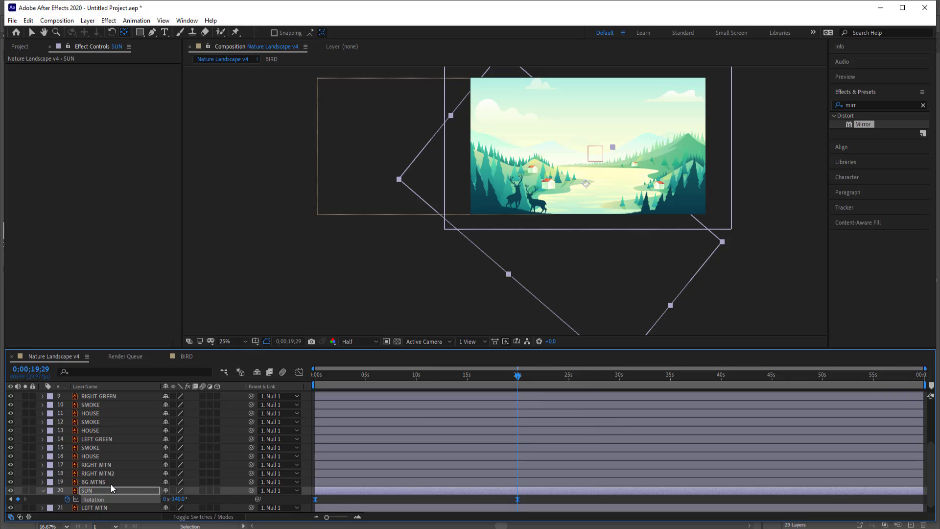
- Loop the SUN layer's rotation with a loopOut() expression, and preview the sun's arc across the sky up to about 18 seconds
alt+click(67, 499)
text(loop)
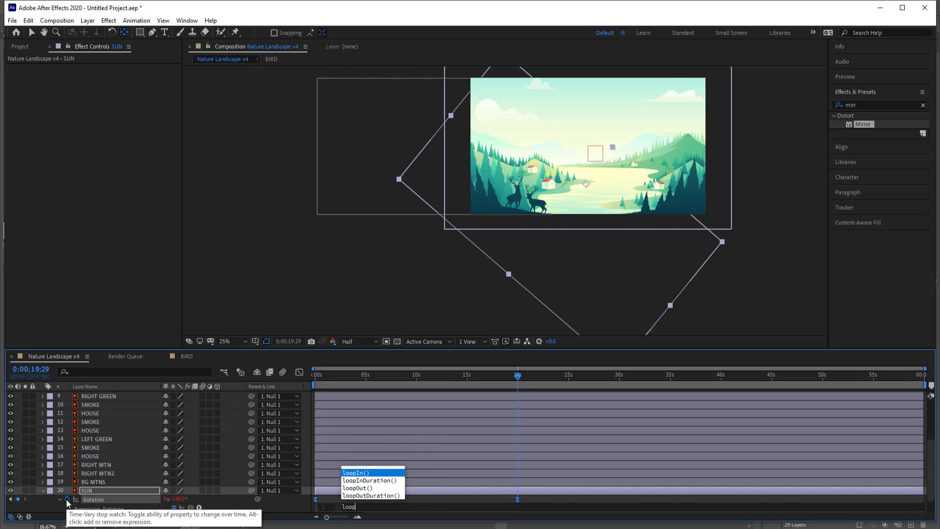
key(Down)
key(Down)
key(Return)
drag(520, 374, 301, 375)
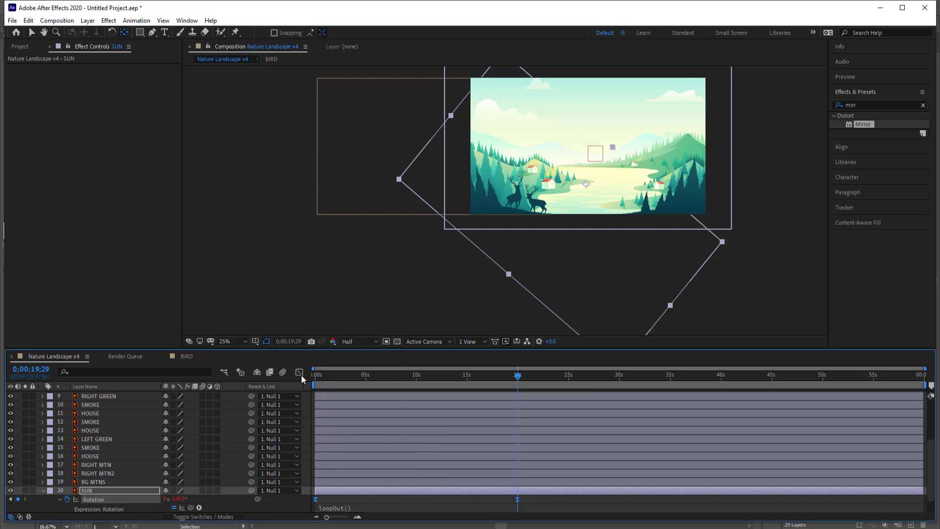
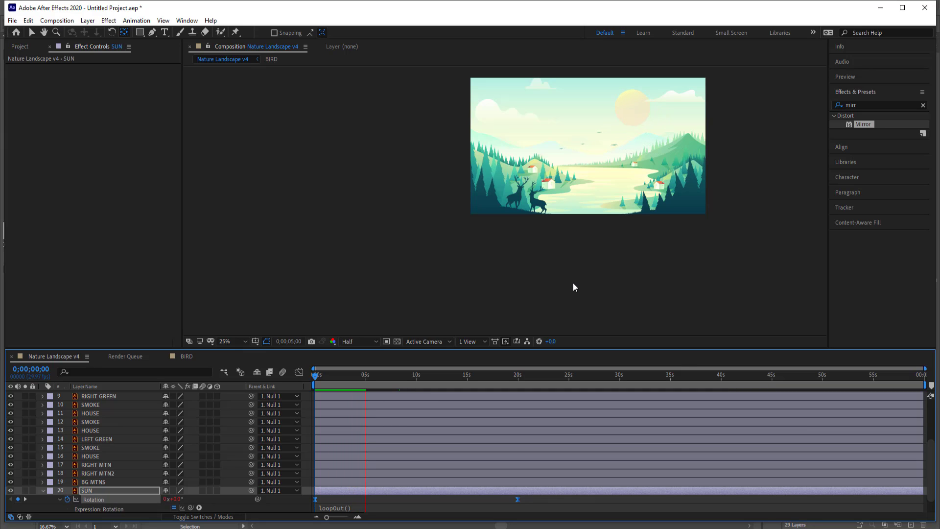
key(space)
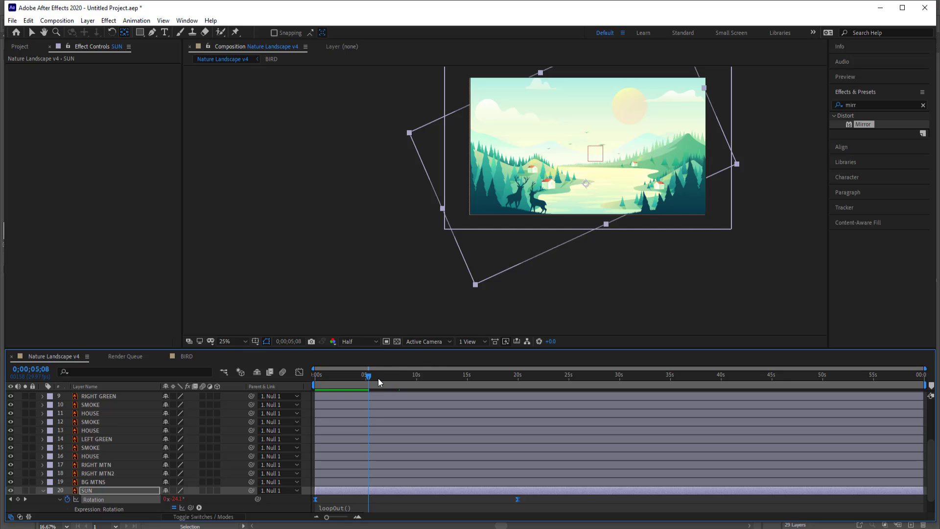
drag(390, 377, 500, 374)
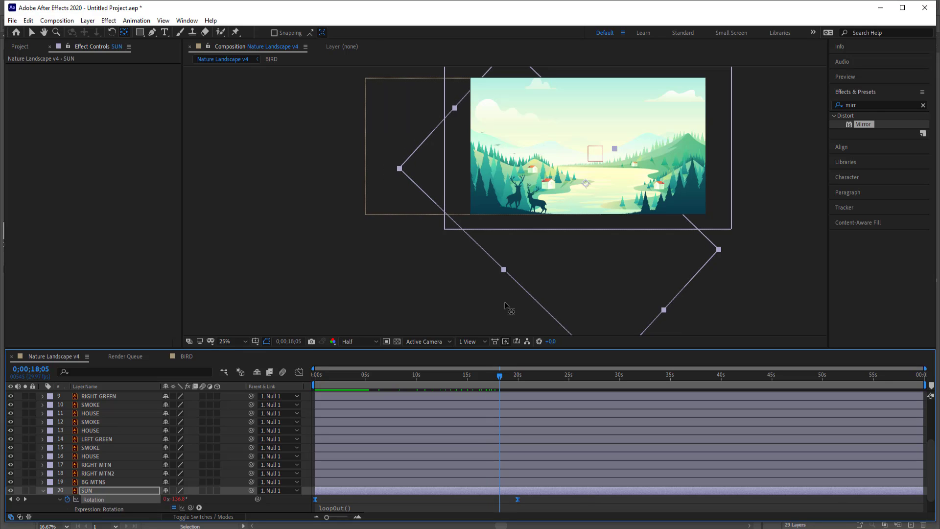
- Move the SMOKE layer below RIGHT GREEN one place down, beneath the adjacent HOUSE layer
scroll(548, 166, up, 2)
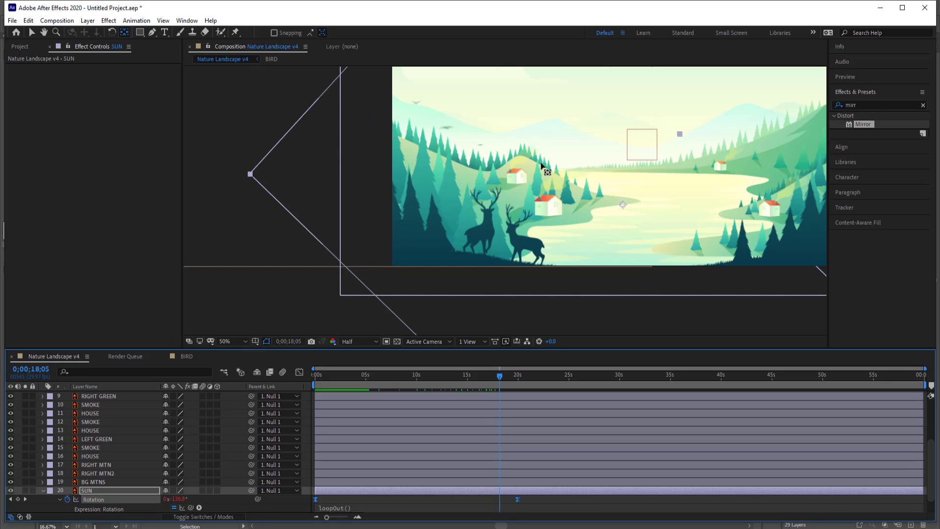
scroll(543, 165, up, 2)
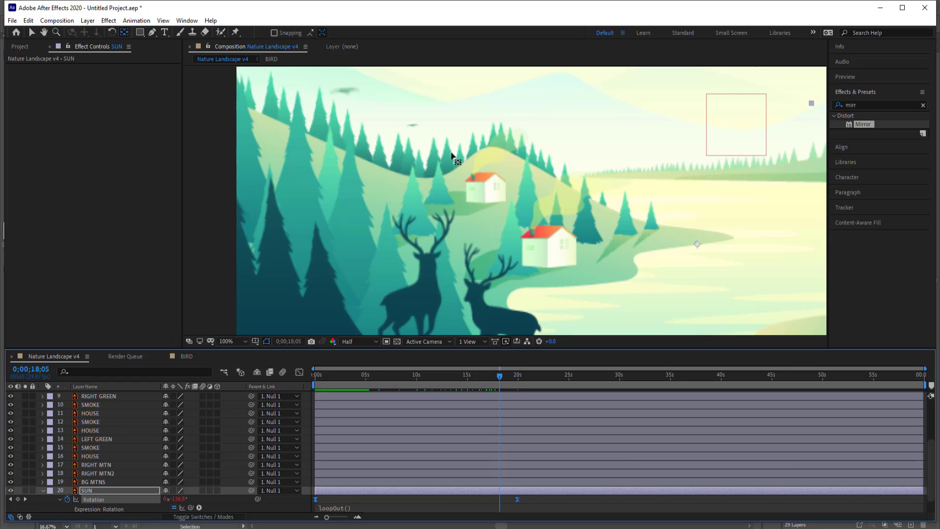
drag(586, 213, 504, 191)
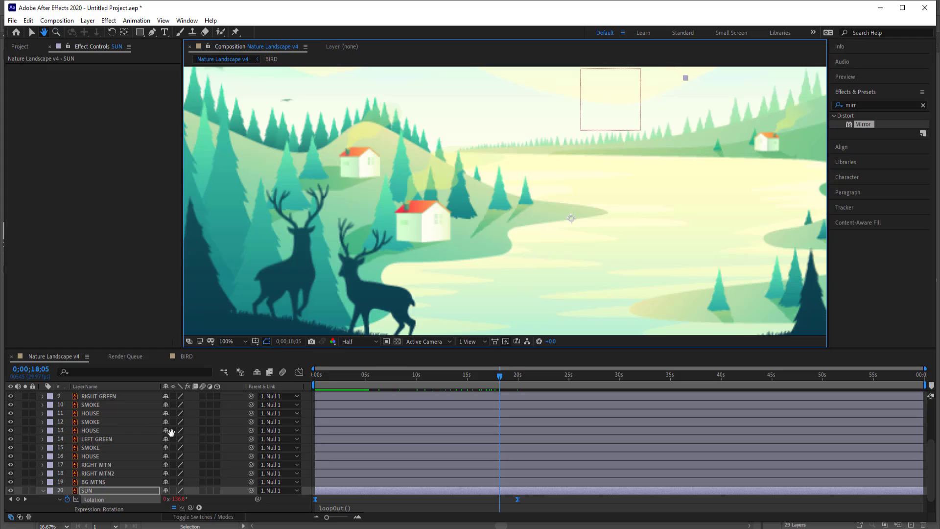
key(v)
click(97, 405)
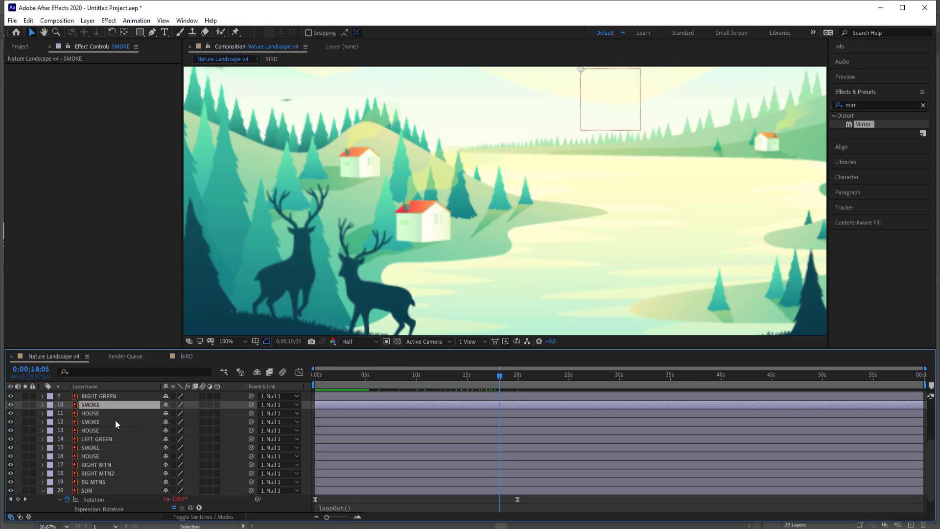
scroll(117, 420, up, 3)
scroll(122, 432, down, 2)
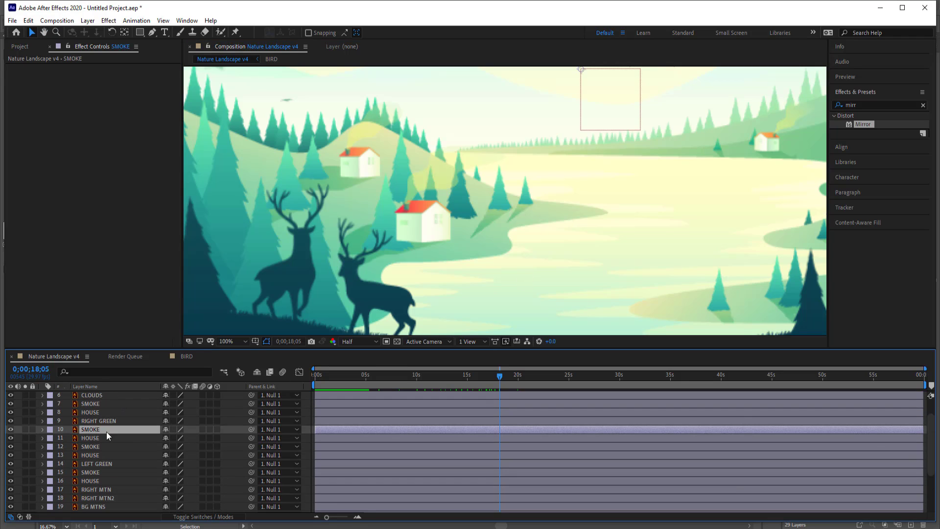
click(11, 429)
drag(94, 431, 94, 439)
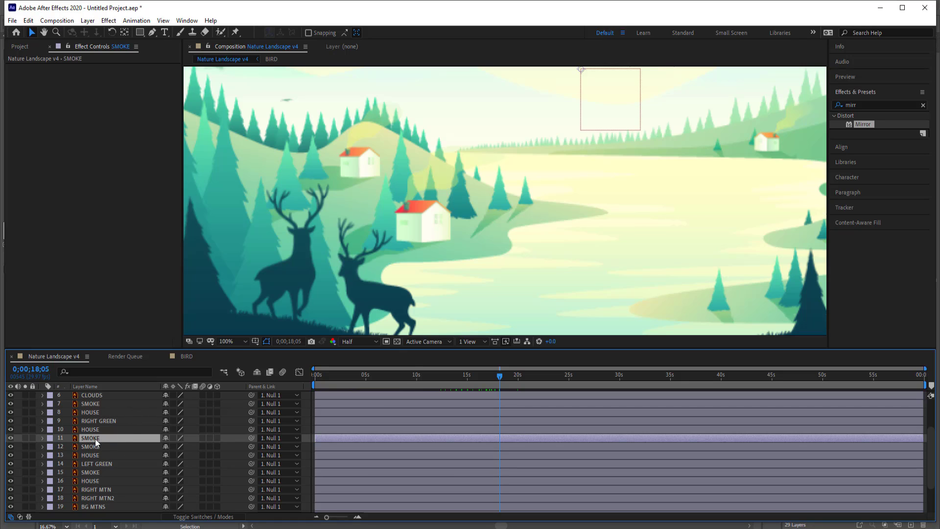
- Find the Turbulent Displace effect and apply it to the SMOKE layer directly beneath the HOUSE layer
click(923, 105)
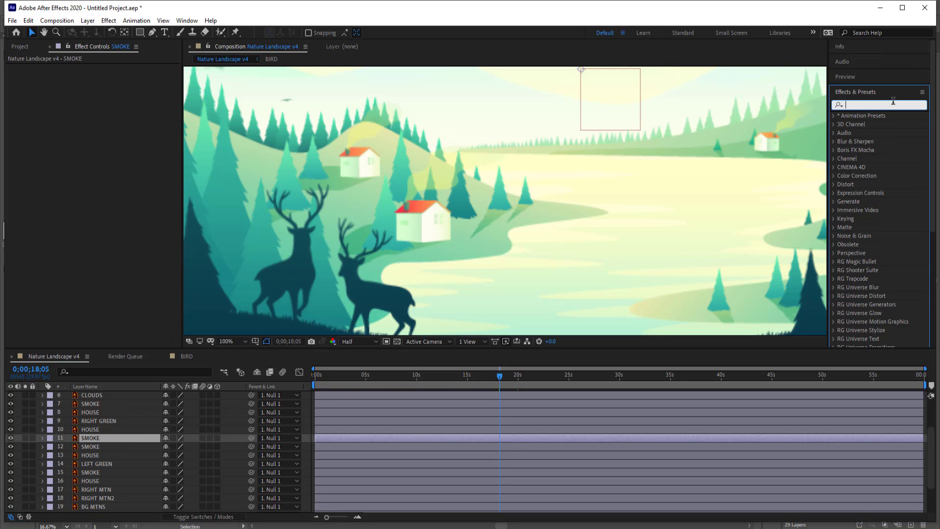
click(893, 103)
text(turb)
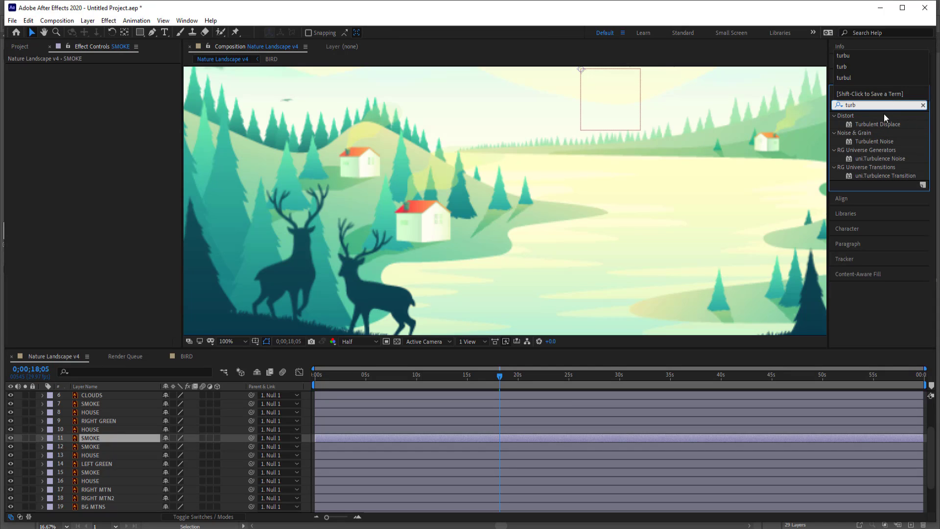
drag(874, 124, 105, 436)
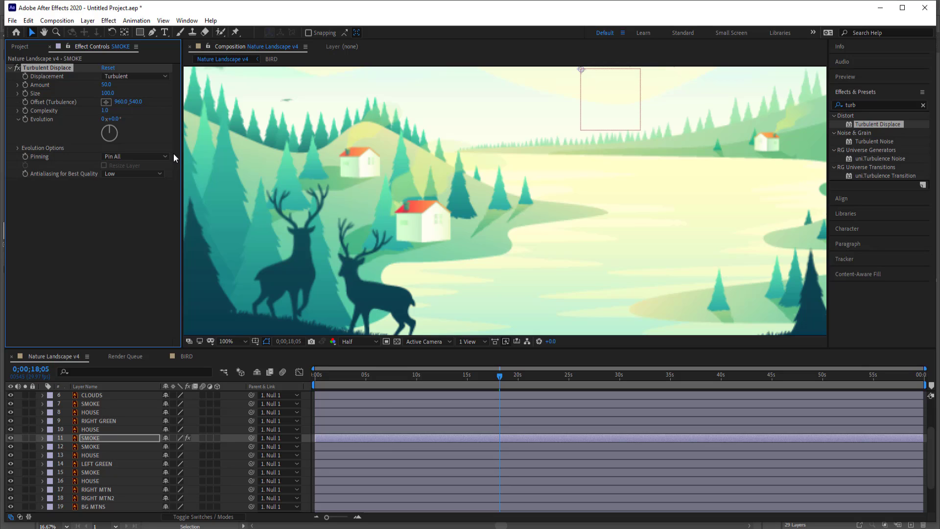
- Set Turbulent Displace on the SMOKE layer to Turbulent Smoother, with an amount of 25 and a size of 10
click(106, 84)
click(149, 75)
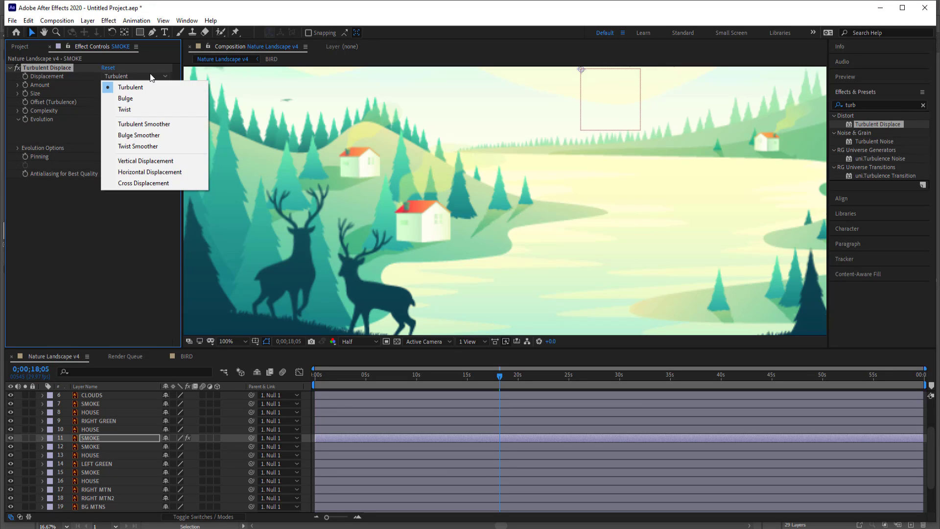
click(148, 125)
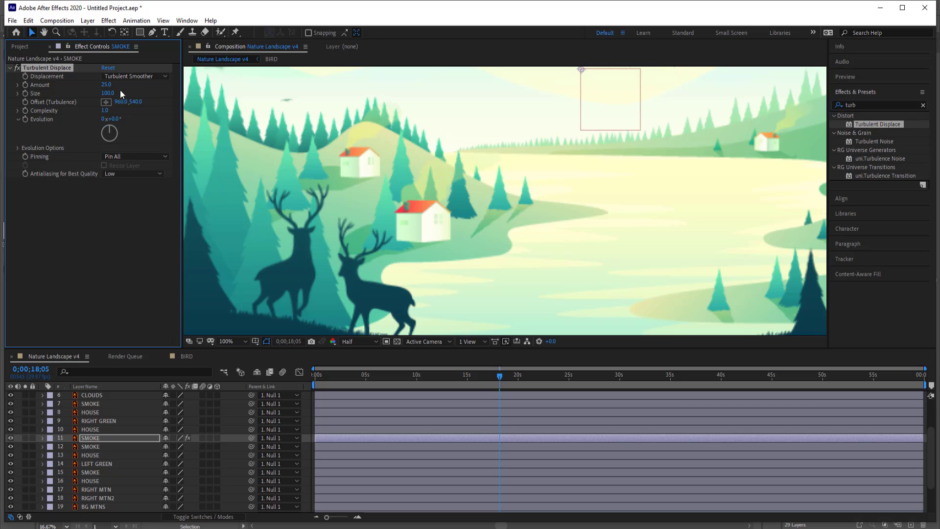
click(108, 93)
text(10)
key(Return)
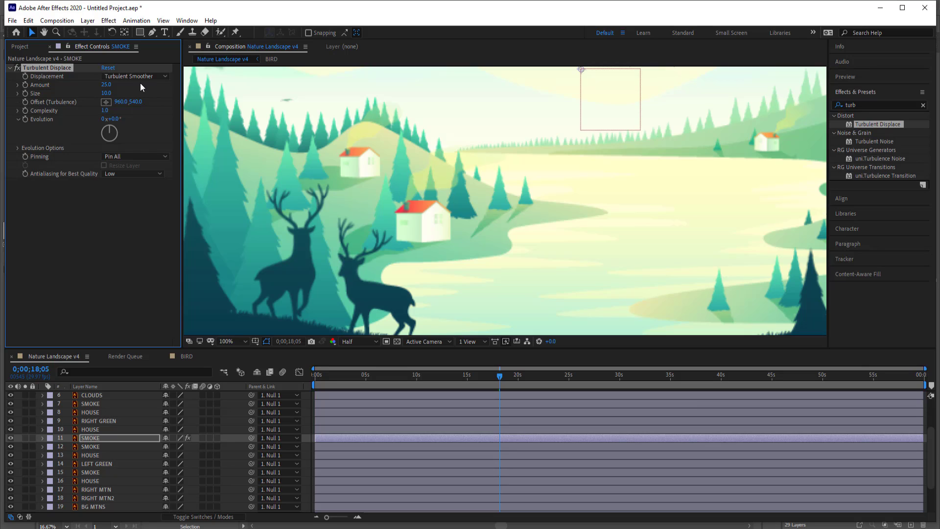
- Drive the Turbulent Displace evolution with the expression time*100, and preview the smoke motion from 0;00;00;00 to 0;00;11;26
alt+click(26, 120)
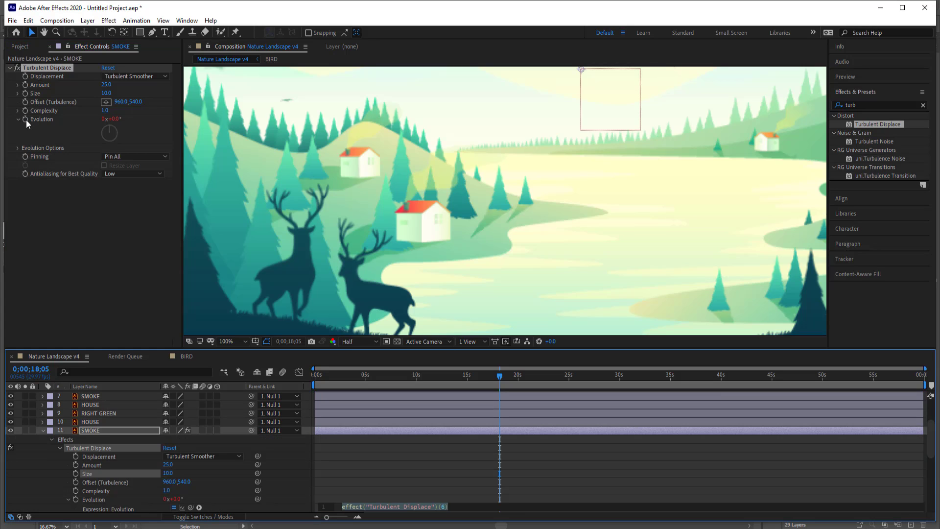
text(time*100)
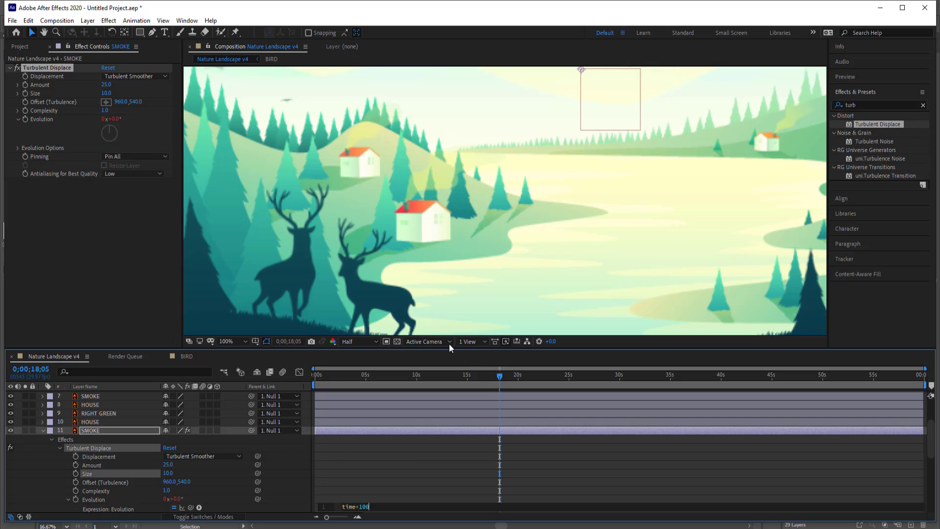
drag(499, 373, 606, 379)
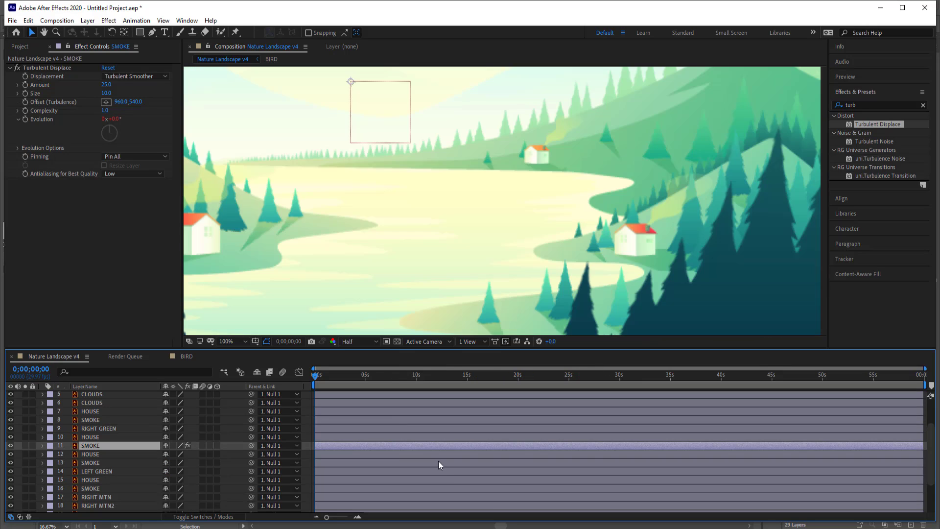
key(h)
drag(376, 207, 521, 207)
click(318, 375)
drag(333, 373, 436, 370)
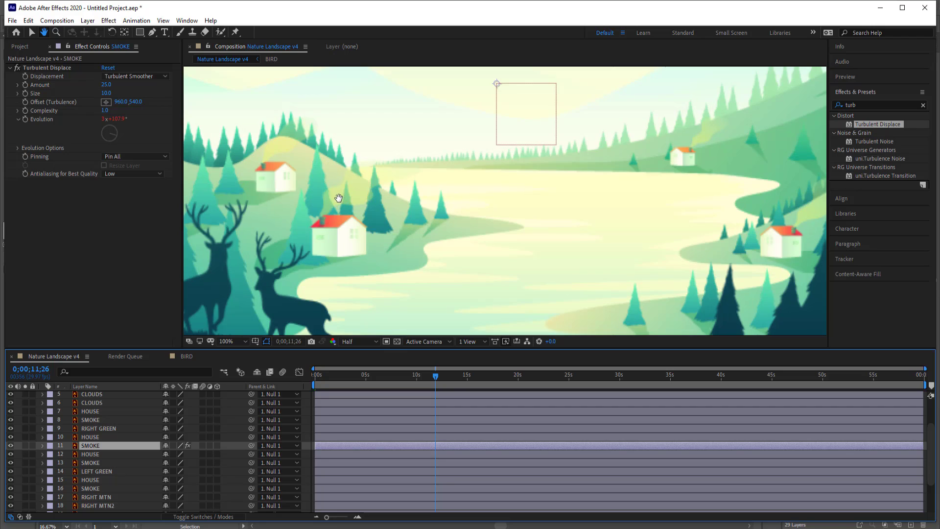
- Copy the Turbulent Displace effect from the finished SMOKE layer to the other three SMOKE layers
key(v)
click(40, 68)
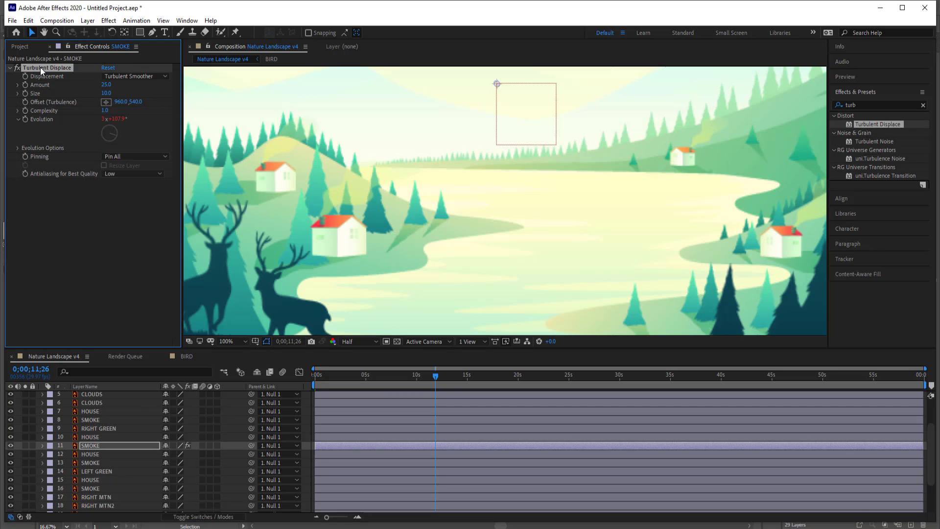
click(95, 419)
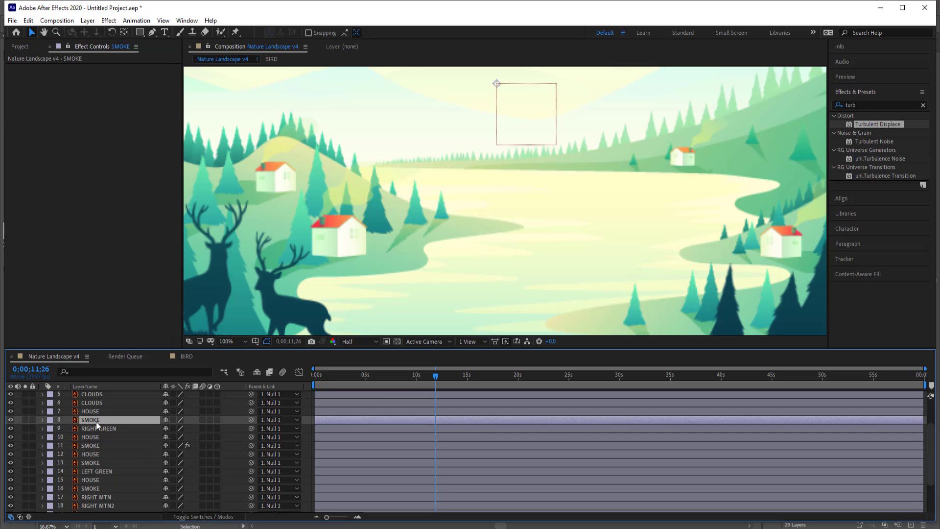
ctrl+click(95, 462)
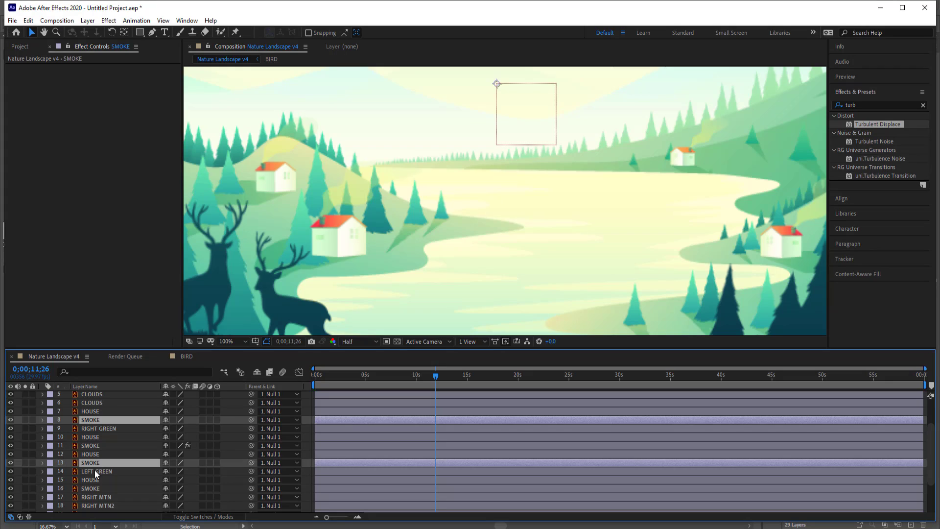
ctrl+click(93, 486)
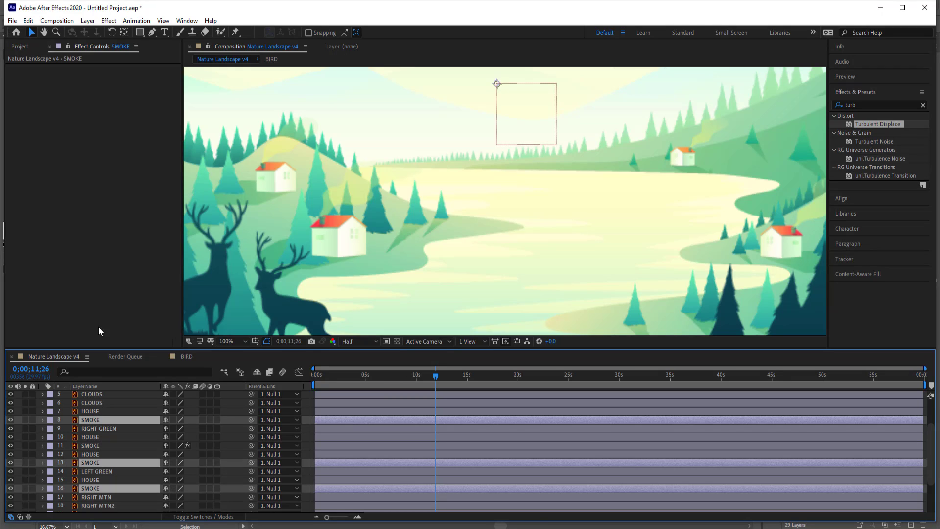
key(ctrl+alt+shift+e)
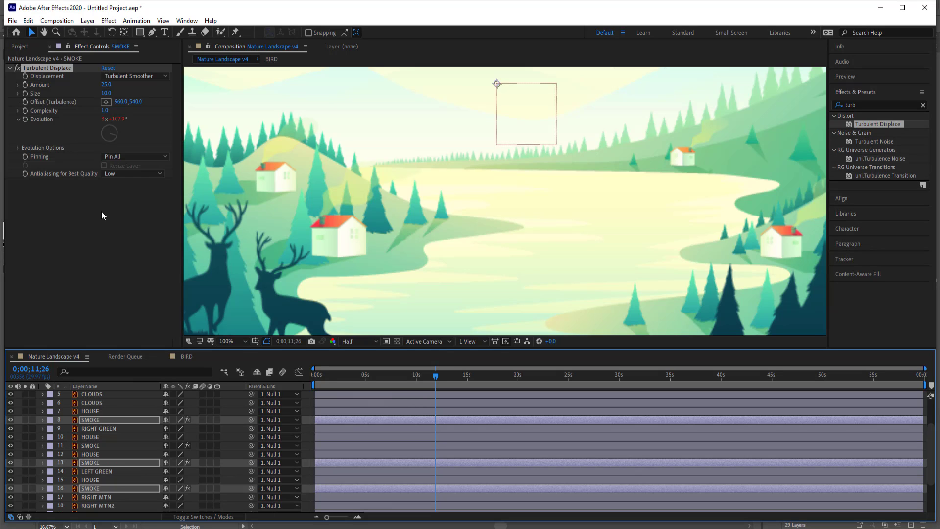
- Check the SMOKE layers and preview the smoke above the houses from 0;00;00;00 to 0;00;08;29
ctrl+click(99, 490)
ctrl+click(100, 462)
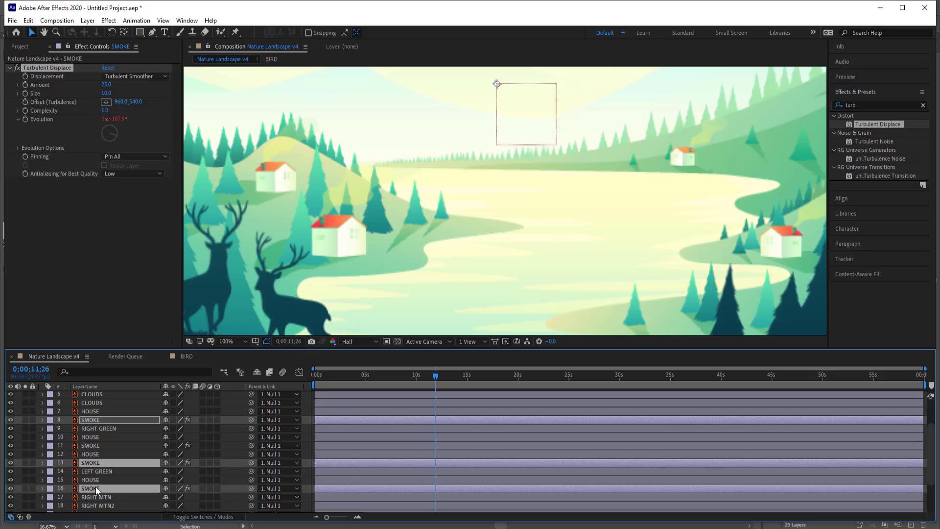
click(95, 428)
click(93, 419)
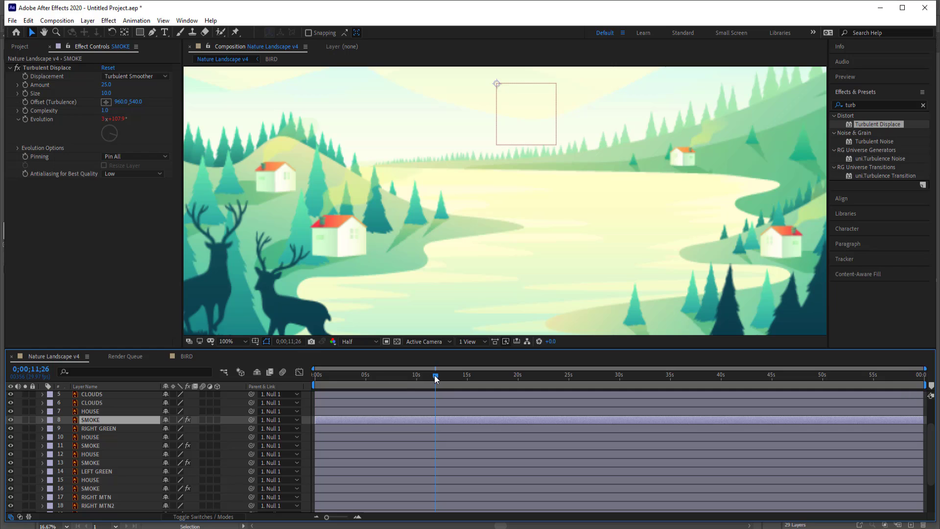
drag(435, 378, 307, 374)
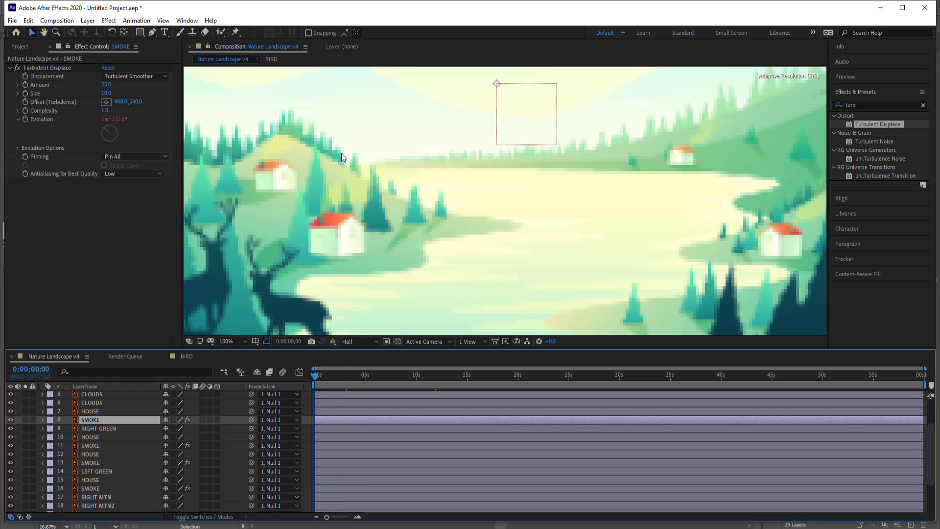
scroll(324, 196, up, 2)
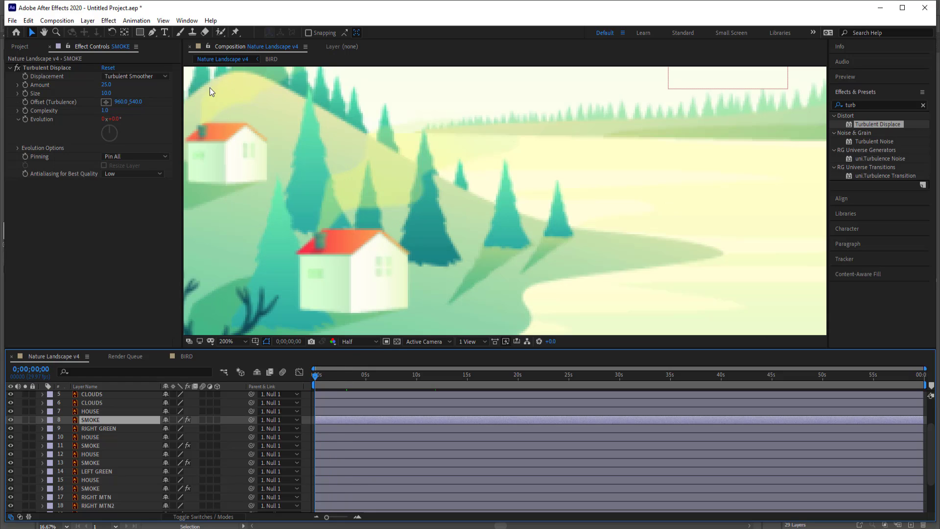
drag(327, 375, 407, 374)
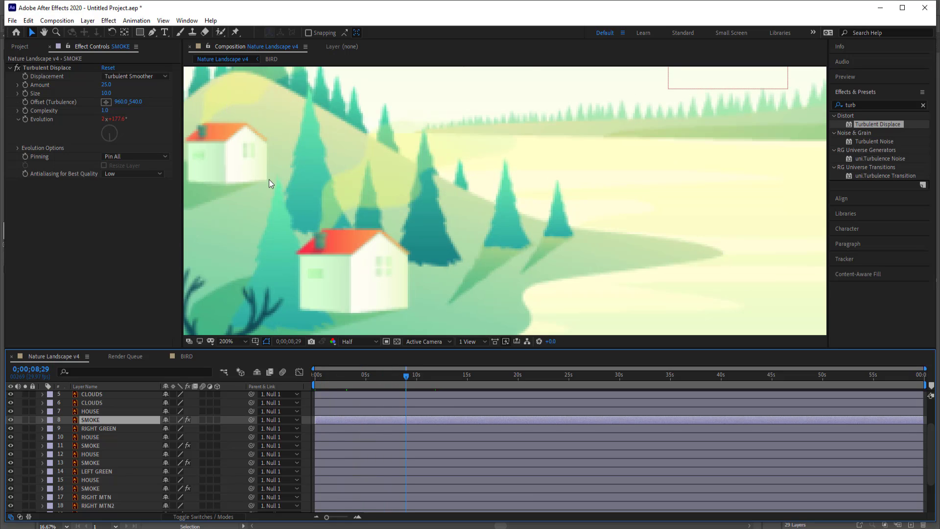
scroll(277, 172, down, 4)
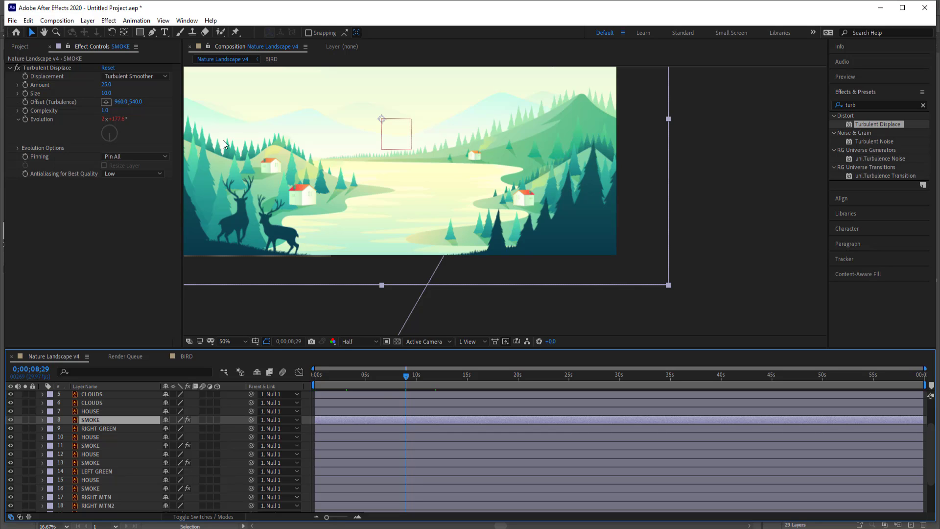
drag(359, 127, 428, 201)
scroll(446, 181, down, 2)
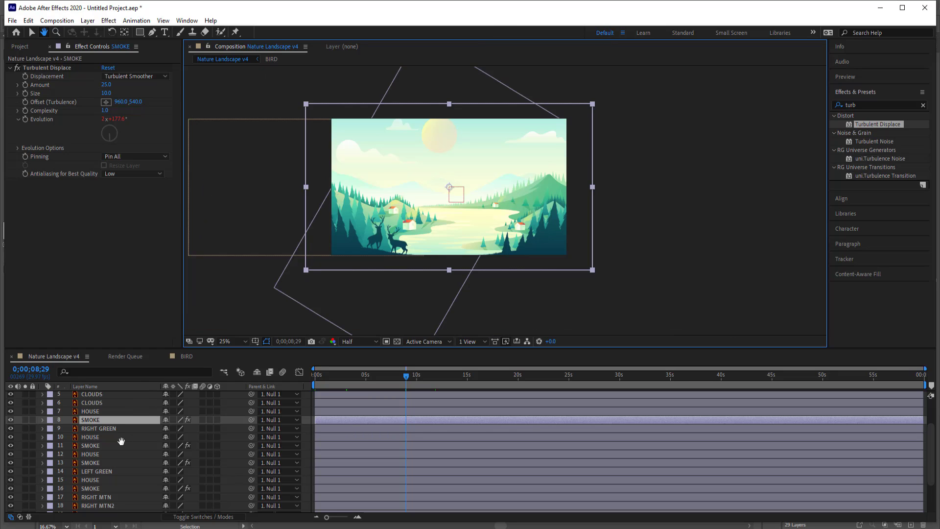
- Pre-compose the three CLOUDS layers into a composition named CLOUDS and open it
scroll(119, 441, up, 2)
key(v)
click(98, 447)
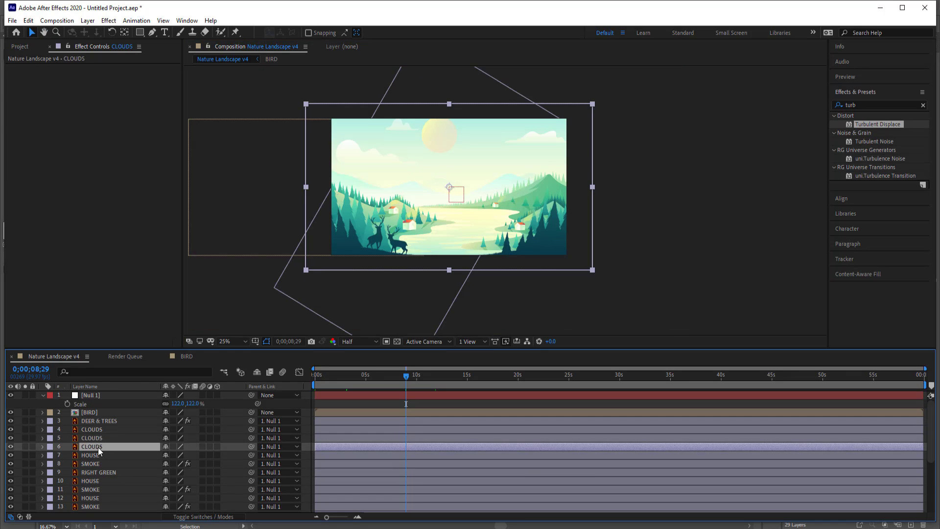
click(11, 429)
click(11, 429)
click(87, 429)
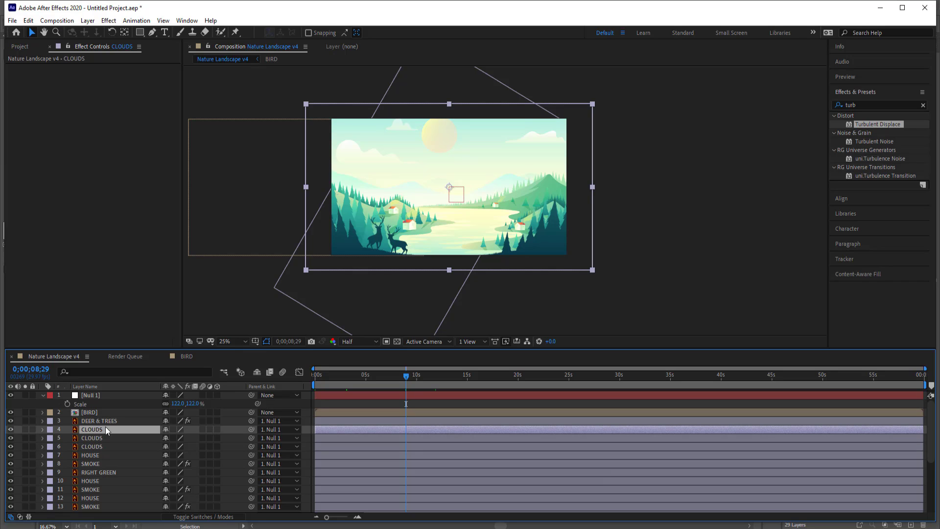
shift+click(105, 447)
right_click(105, 446)
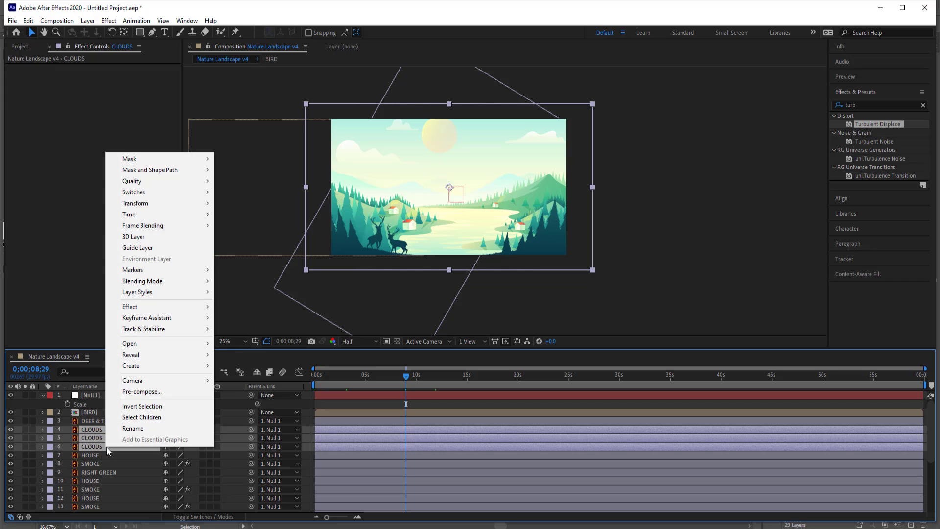
click(147, 392)
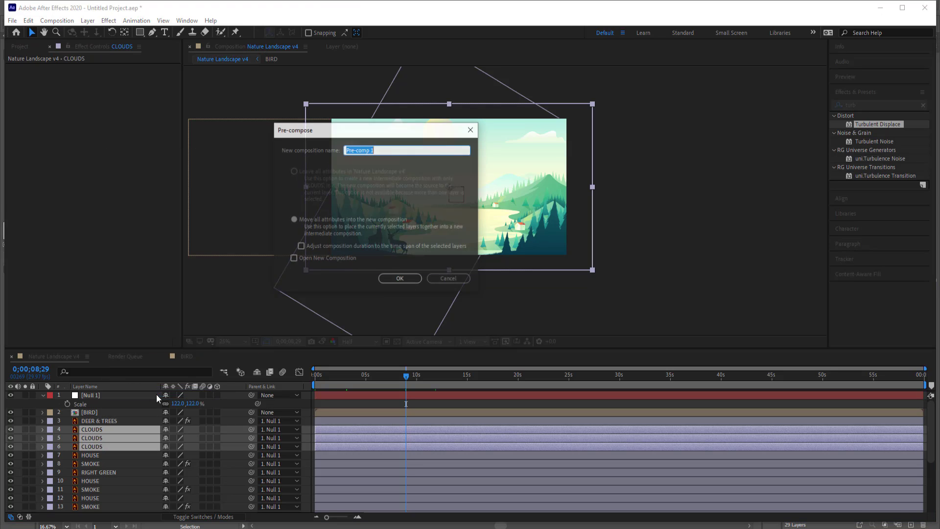
text(Clouds)
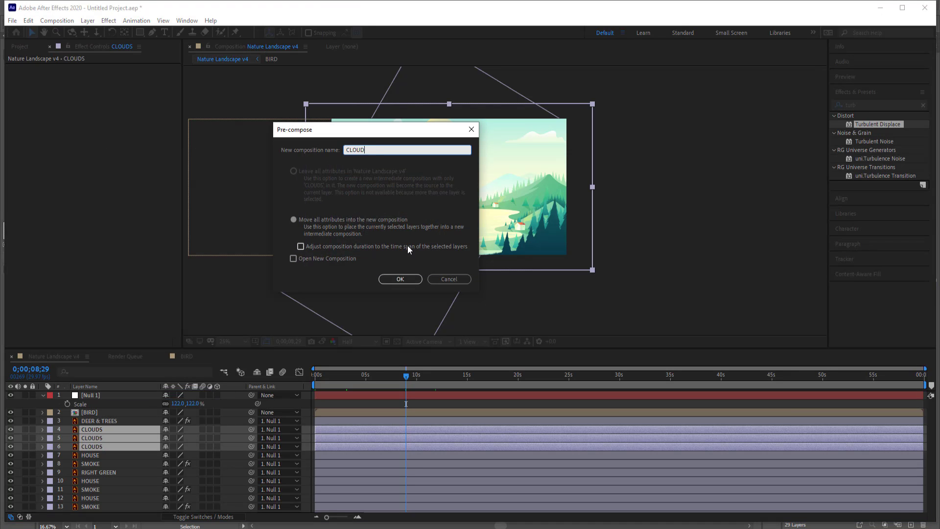
key(Return)
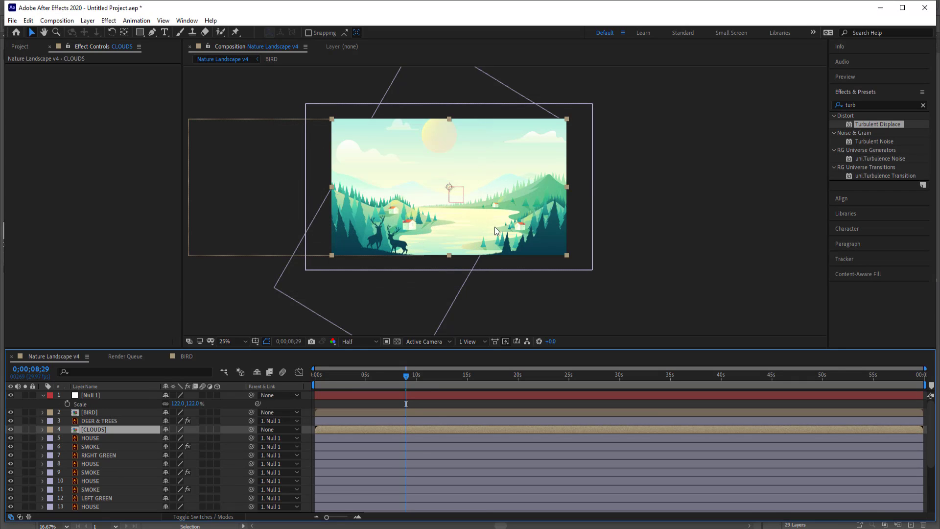
double_click(101, 430)
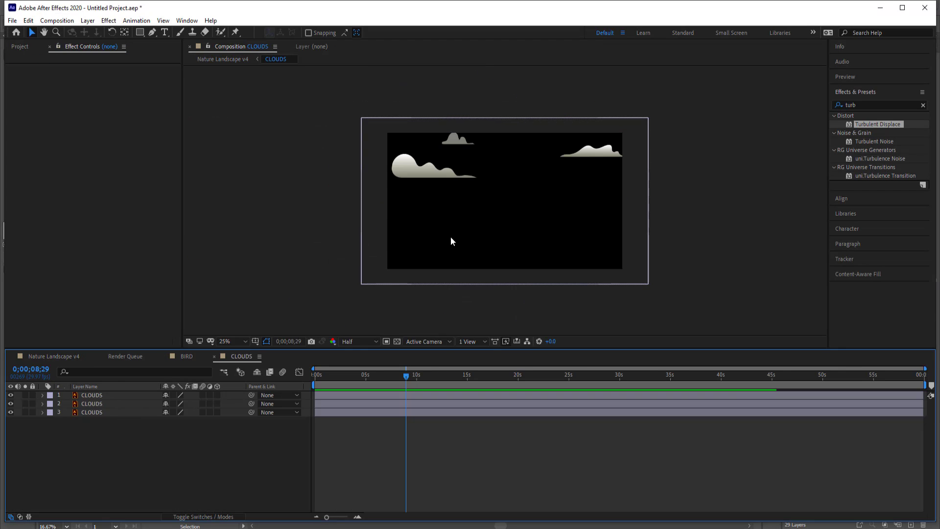
- Show the Position of all three CLOUDS layers and lower them together to 960, 635
click(108, 395)
shift+click(103, 420)
key(p)
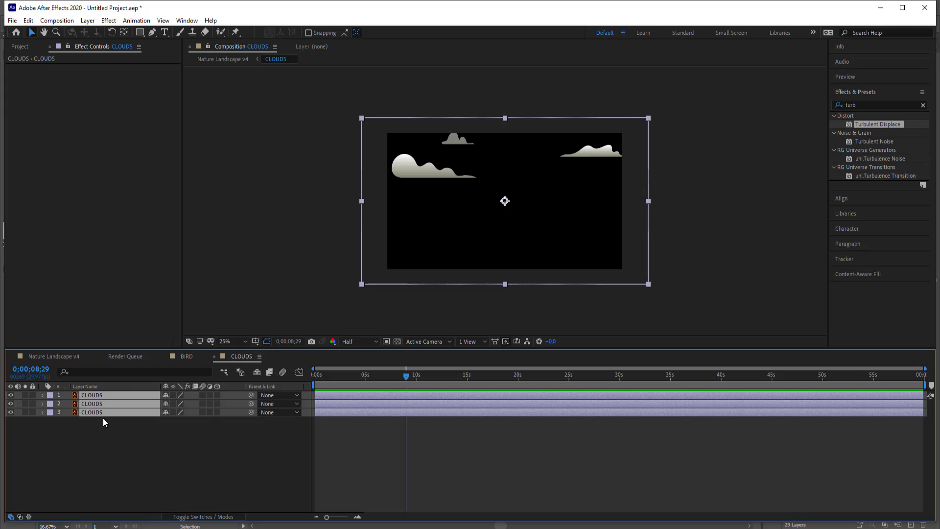
key(p)
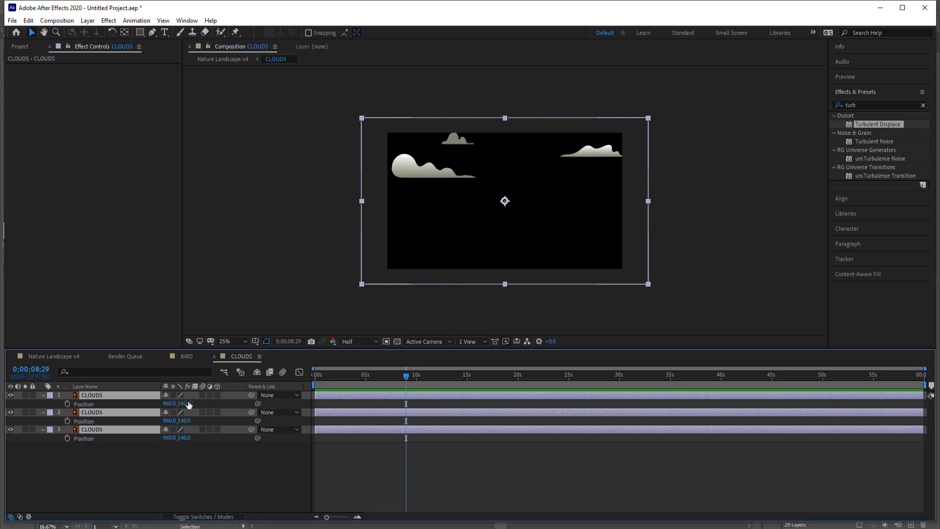
drag(185, 406, 233, 401)
key(F2)
- Enable Position keyframing on all three CLOUDS layers at 0;00;00;00
drag(398, 374, 310, 378)
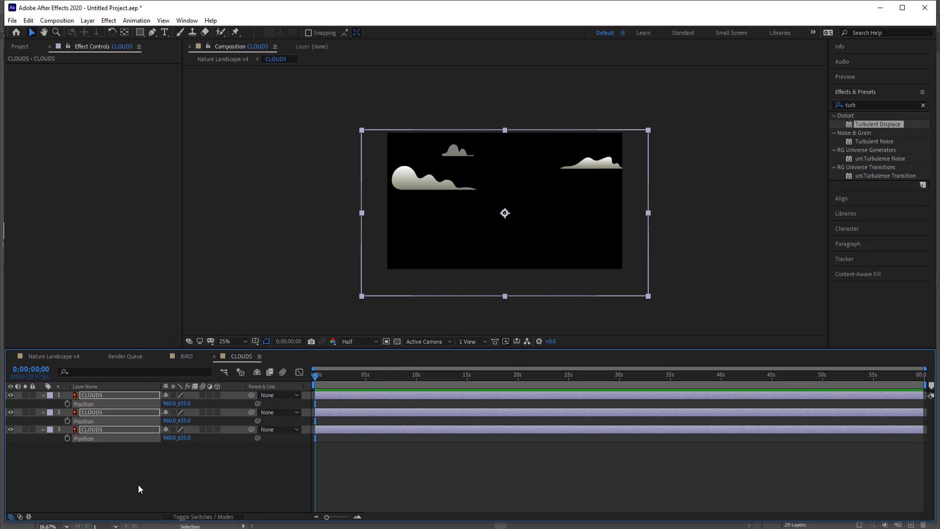
click(67, 404)
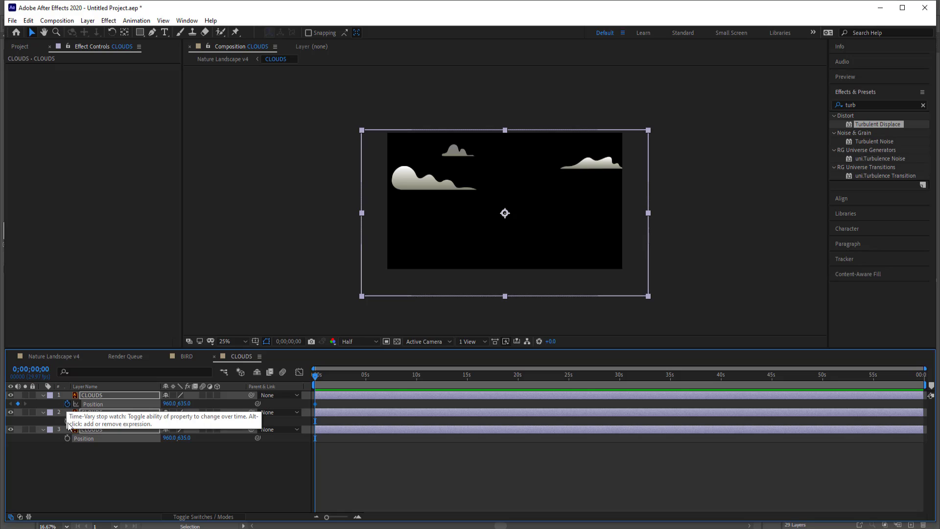
click(68, 421)
click(67, 438)
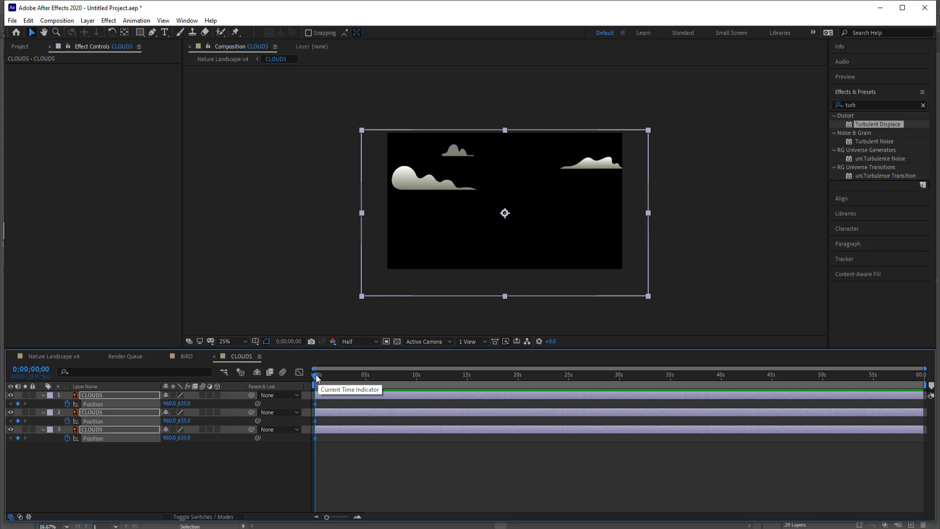
- At 0;00;10;02, set the X positions of CLOUDS layers 1, 2 and 3 to 713, 1338 and 650
drag(334, 374, 417, 376)
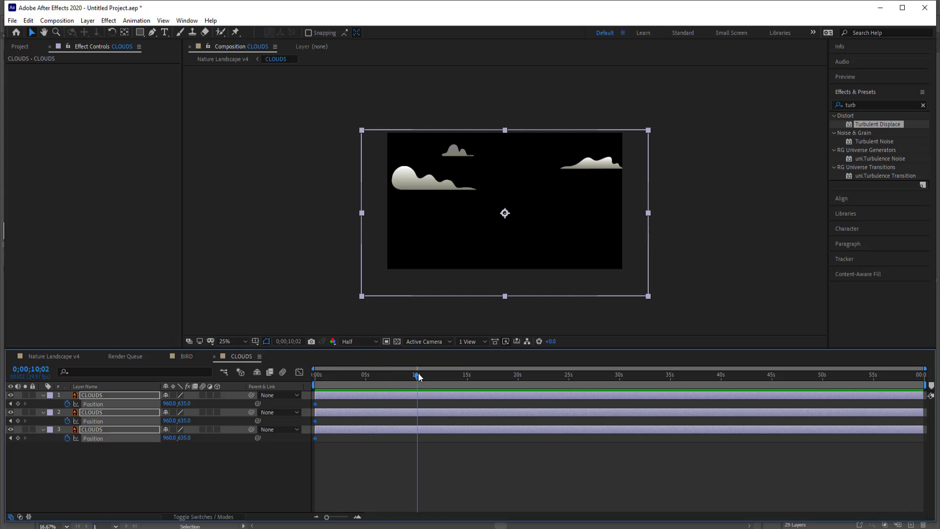
click(232, 479)
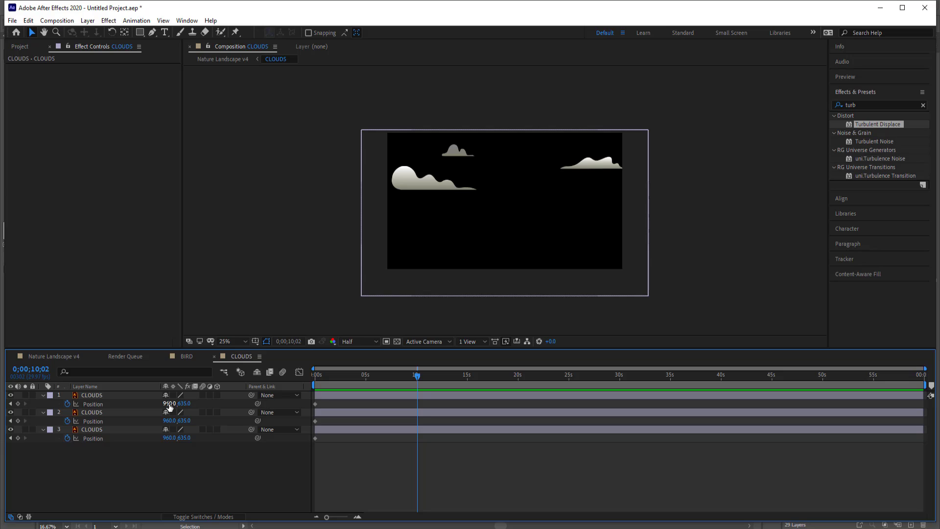
drag(169, 406, 298, 412)
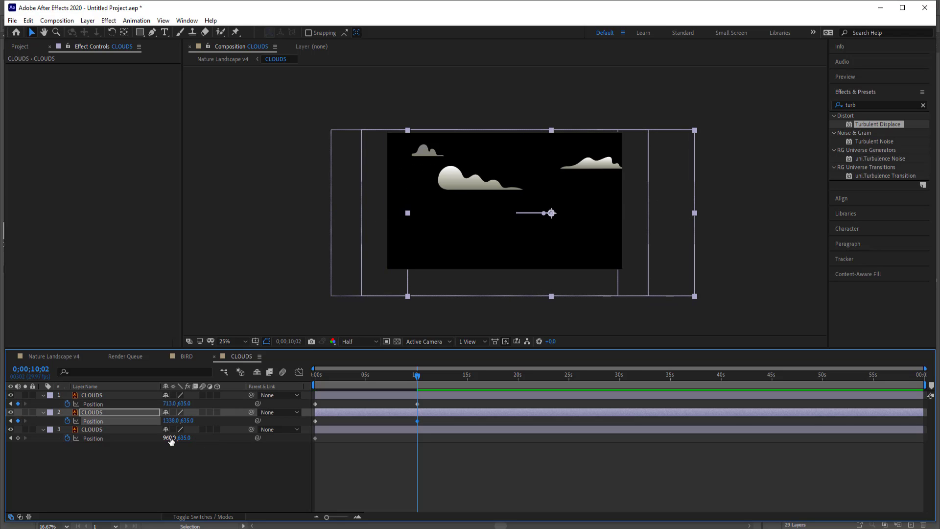
drag(171, 441, 117, 441)
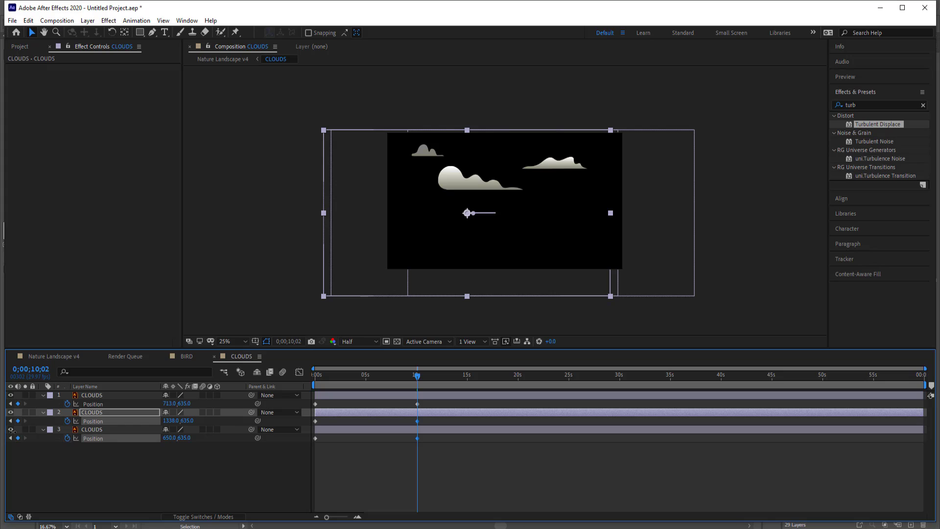
- Apply Easy Ease to all Position keyframes of the three CLOUDS layers
drag(431, 400, 317, 439)
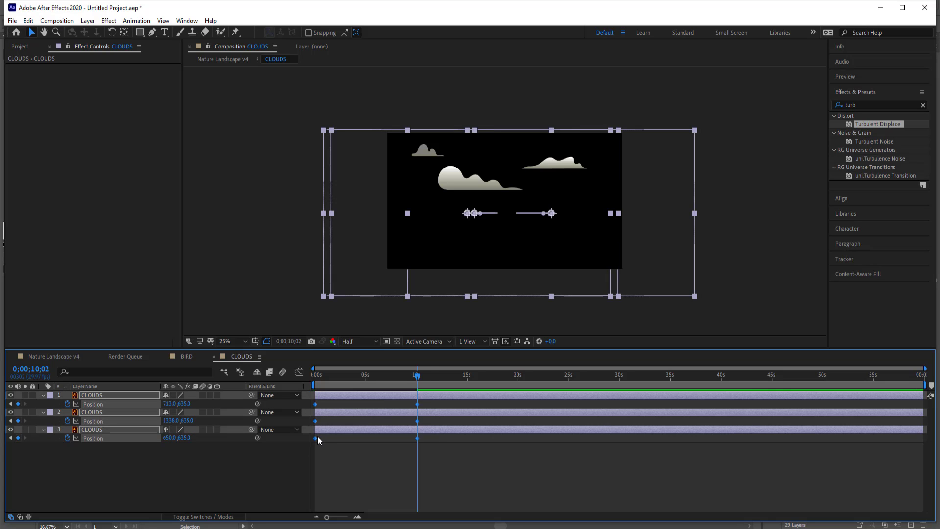
right_click(316, 436)
mouse_move(404, 431)
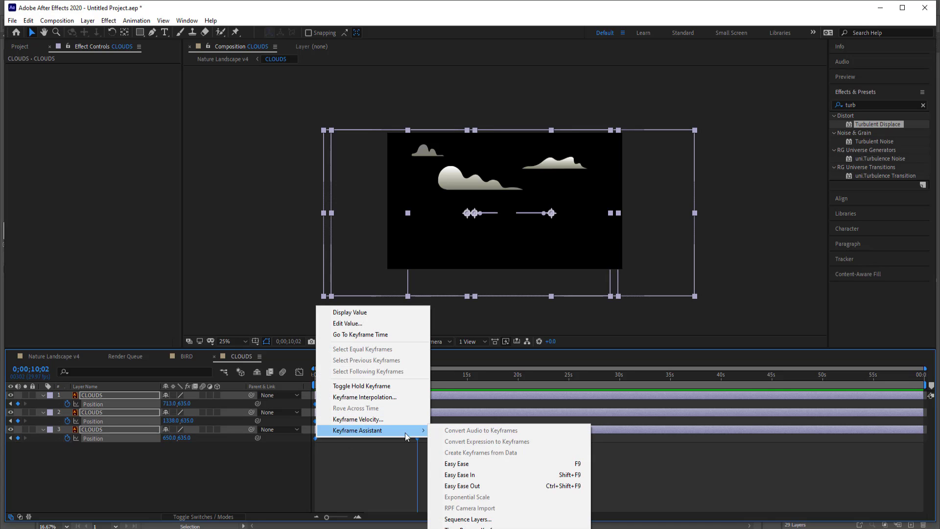
click(476, 465)
click(72, 467)
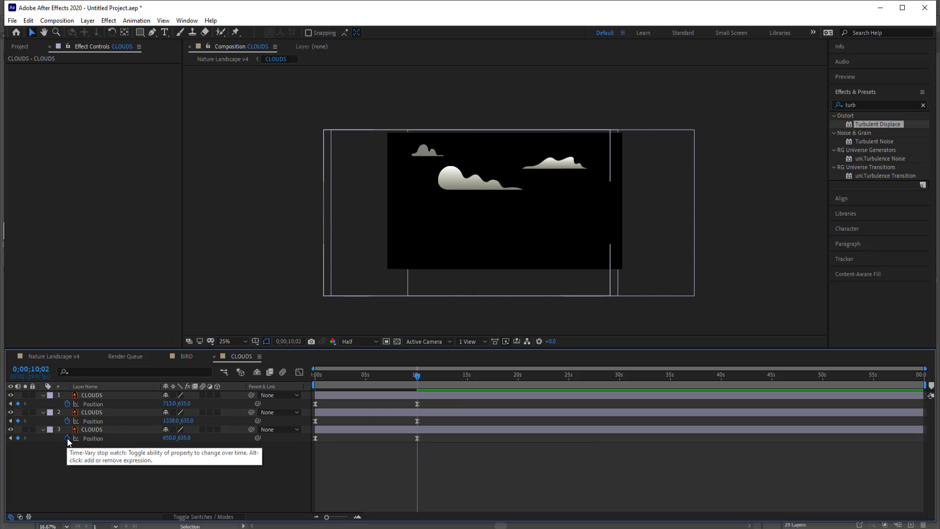
- Add the expression loopOut("pingpong") to the Position of the third CLOUDS layer
click(92, 405)
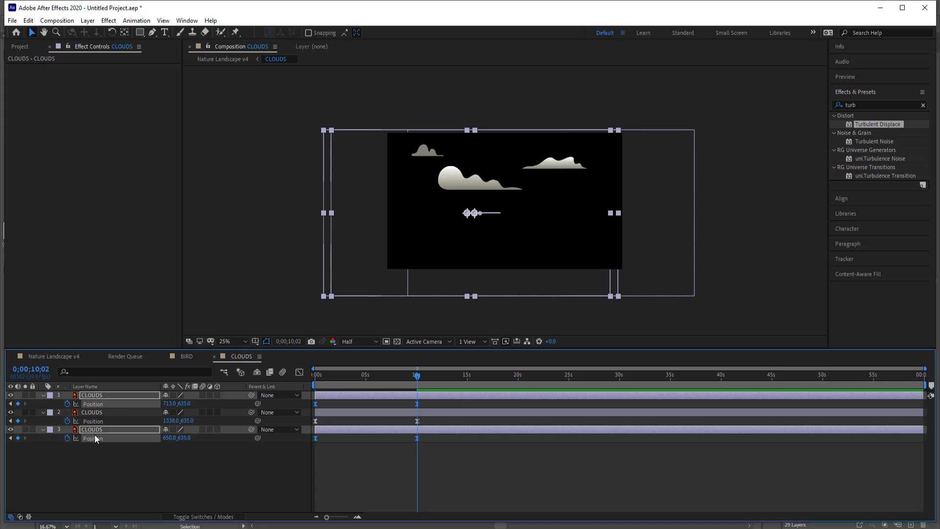
alt+click(66, 439)
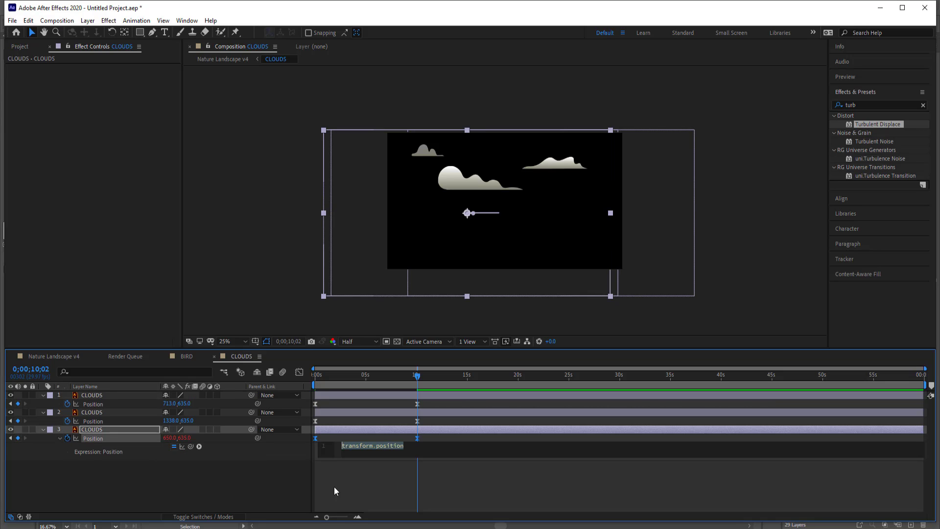
text(lo)
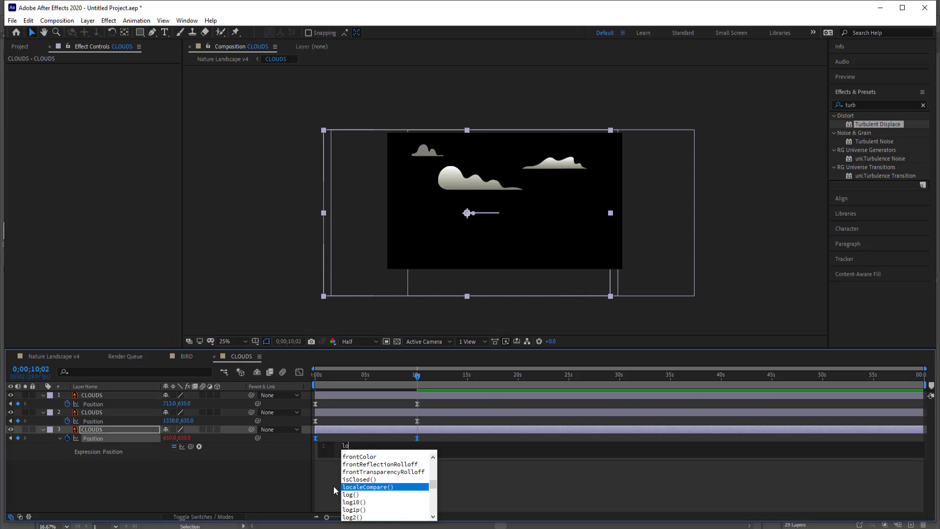
text(opout("p)
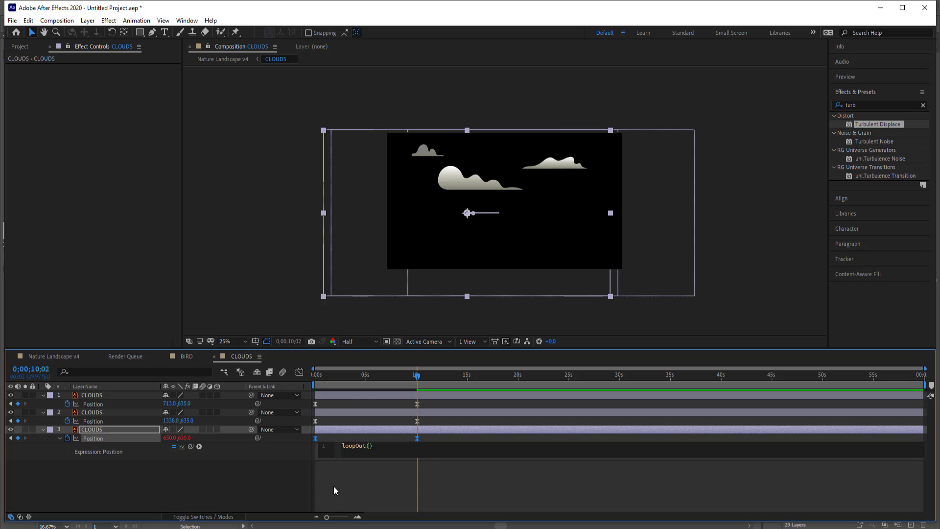
key(Return)
click(336, 471)
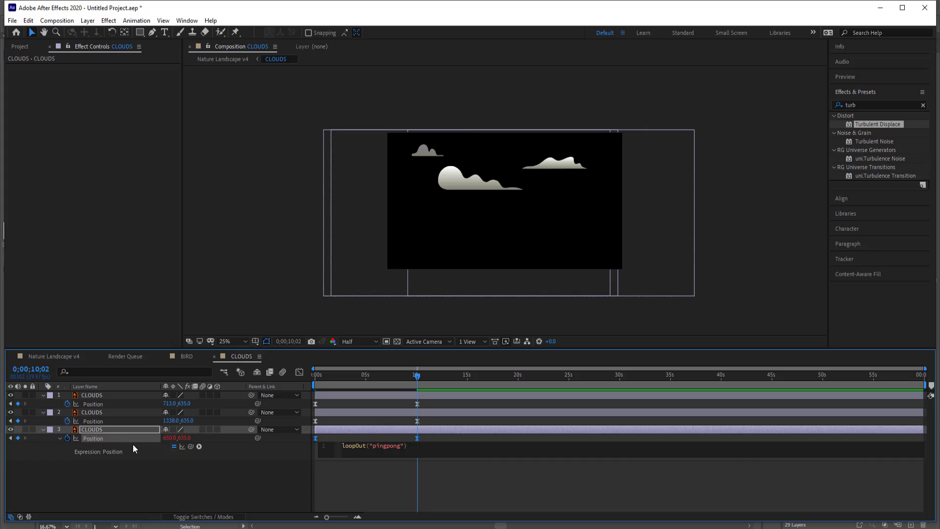
- Copy only the Position expression of the third CLOUDS layer and paste it onto the Position of the other two
right_click(95, 436)
click(139, 396)
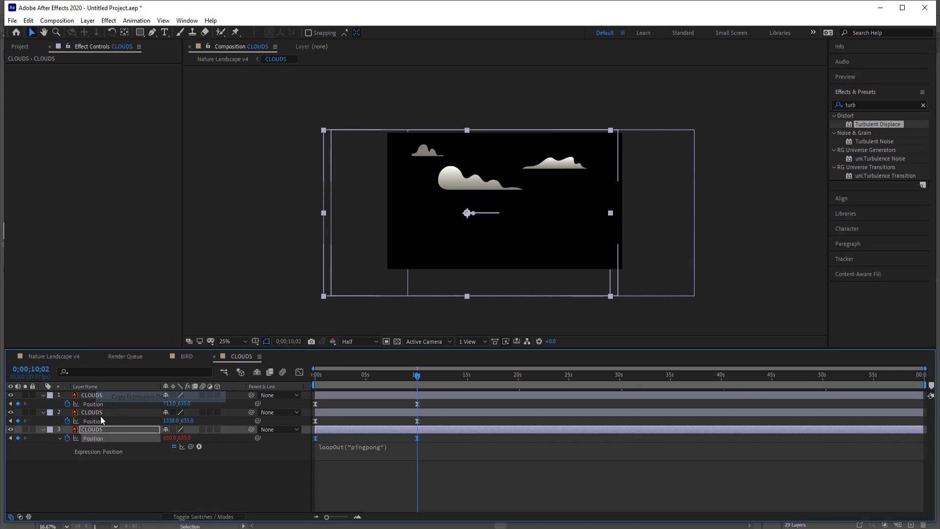
click(92, 421)
shift+click(93, 404)
right_click(93, 404)
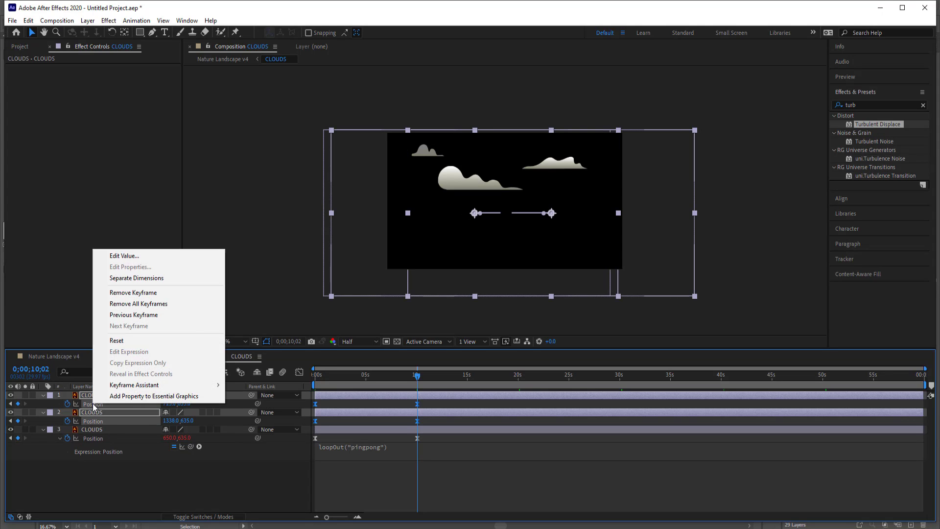
click(28, 20)
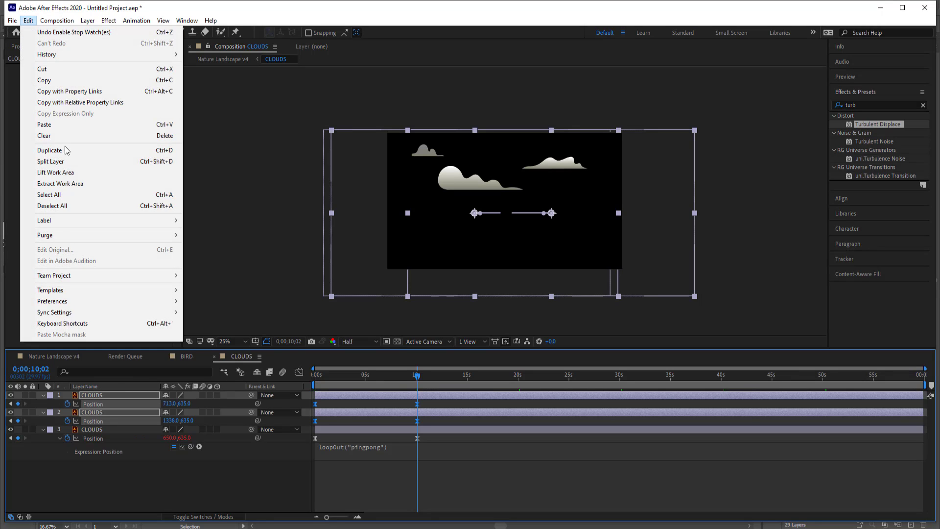
mouse_move(56, 238)
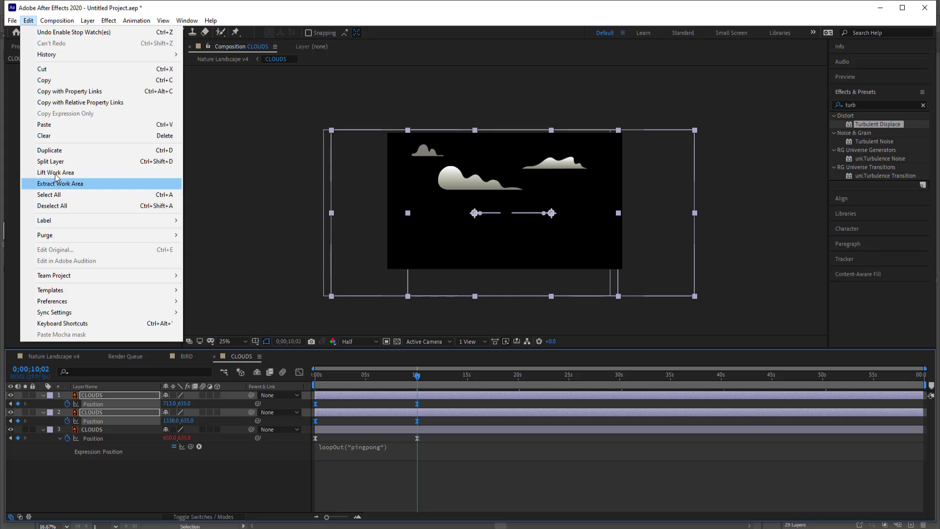
click(51, 126)
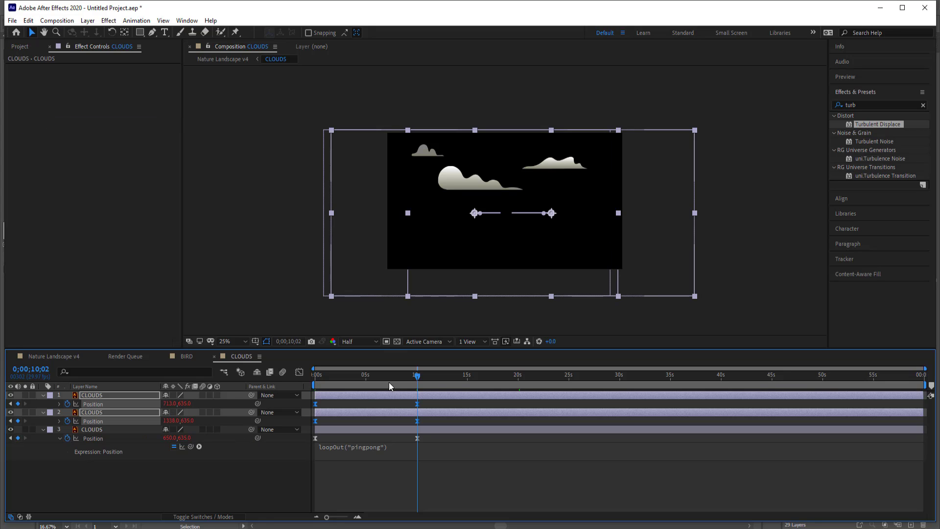
- Preview the cloud motion from 0;00;13;05 to 0;00;18;06, and check it in Nature Landscape v4 at 0;00;12;15
drag(417, 376, 448, 377)
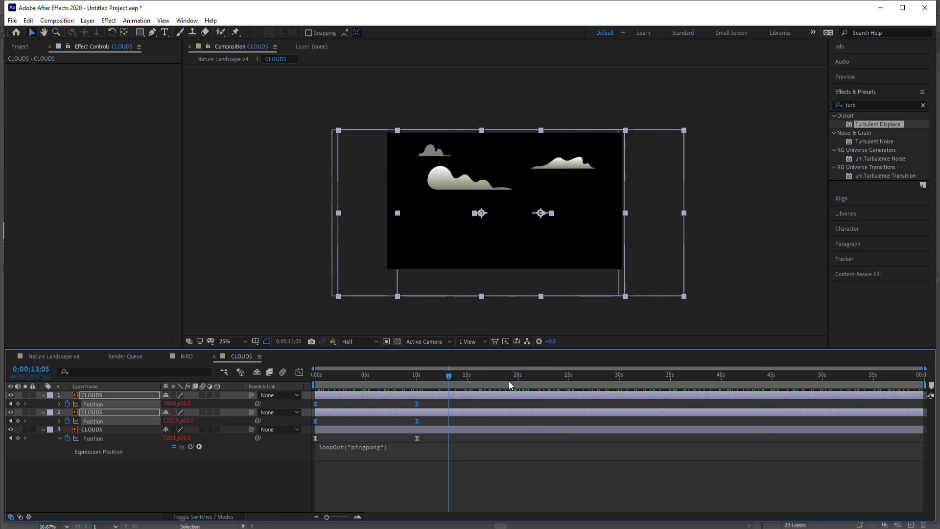
key(space)
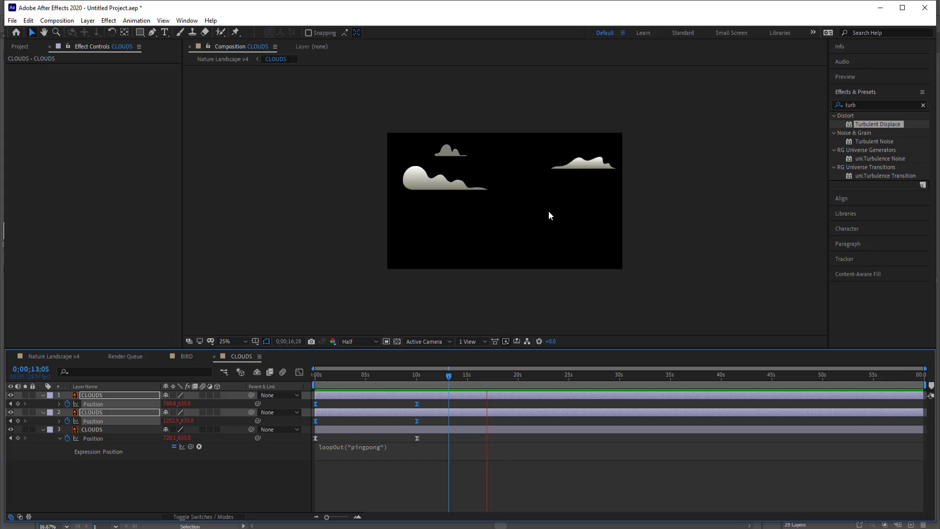
key(space)
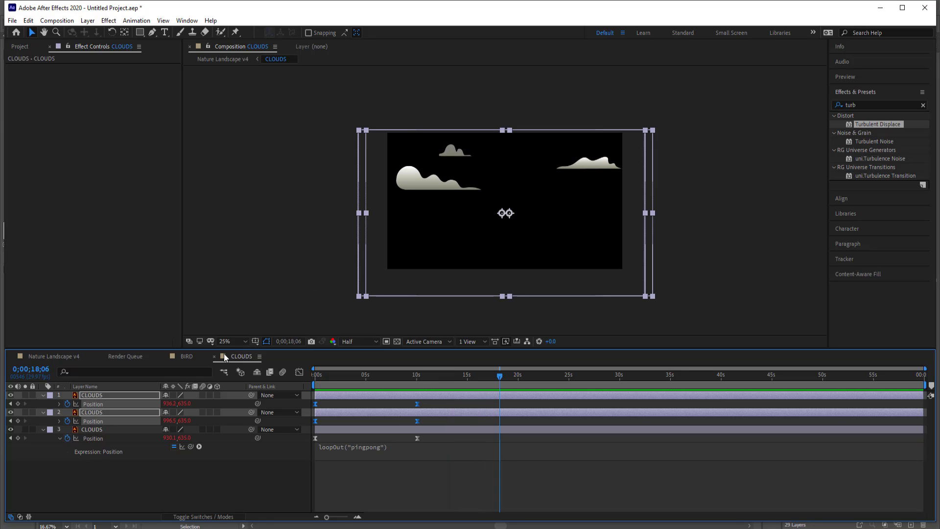
click(48, 357)
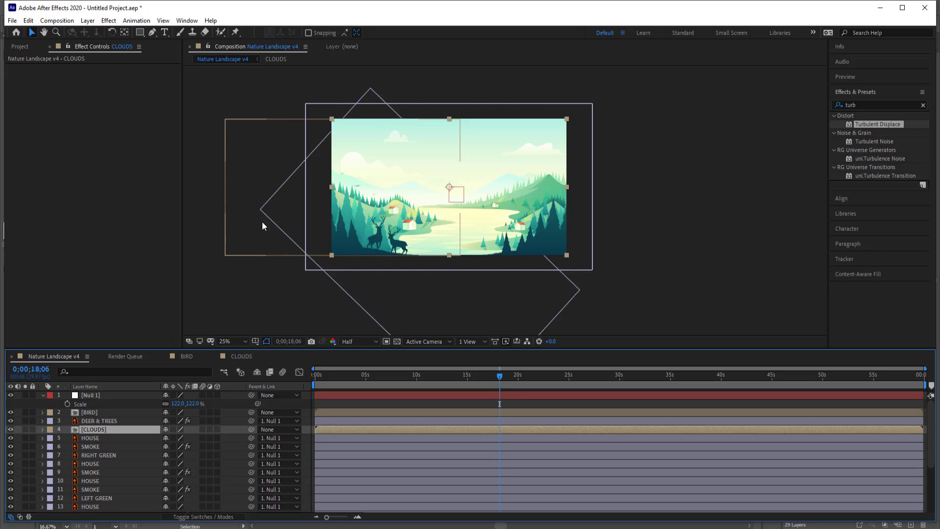
drag(500, 376, 442, 379)
- Create an adjustment layer above Null 1 in Nature Landscape v4 and apply the Brightness & Contrast effect to it
click(103, 394)
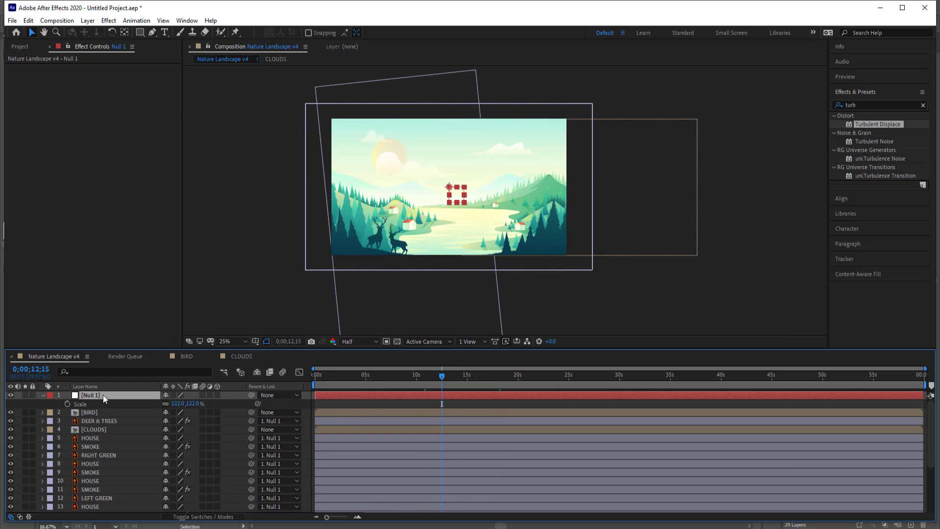
right_click(308, 396)
mouse_move(350, 403)
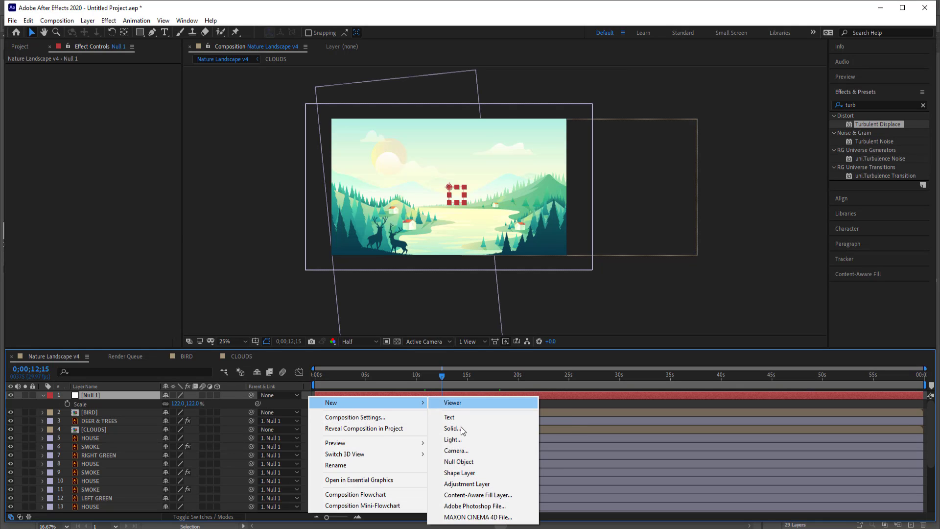
click(477, 483)
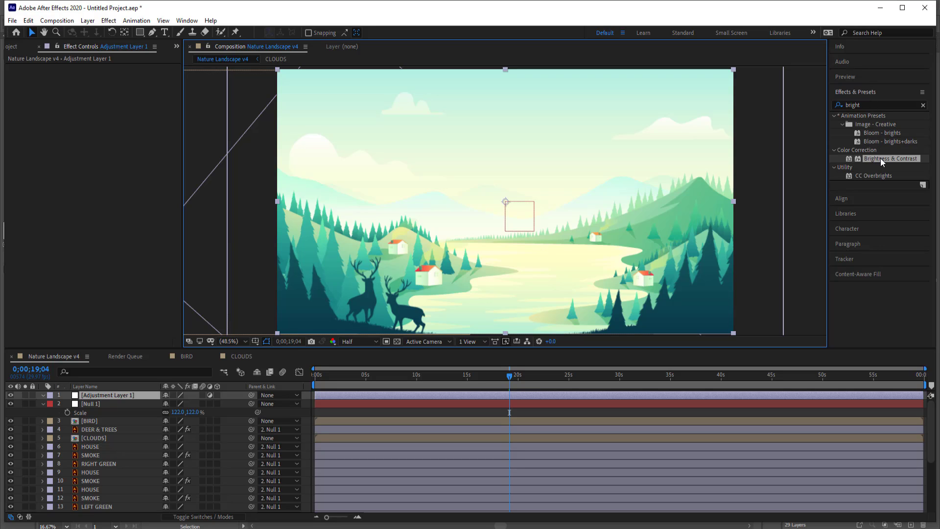
drag(885, 157, 127, 389)
drag(110, 394, 112, 395)
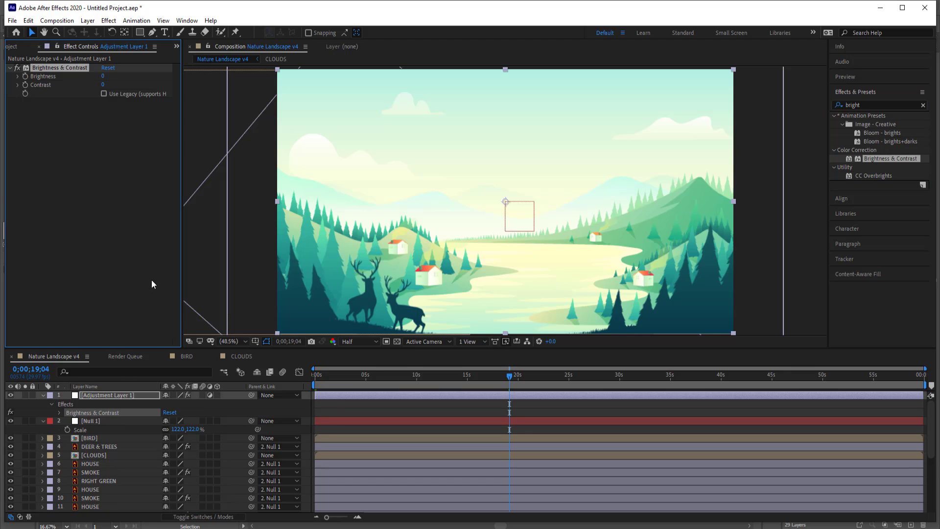
- Keyframe the adjustment layer's Brightness at 0;00;00;00 with a value of -25
click(508, 375)
key(Home)
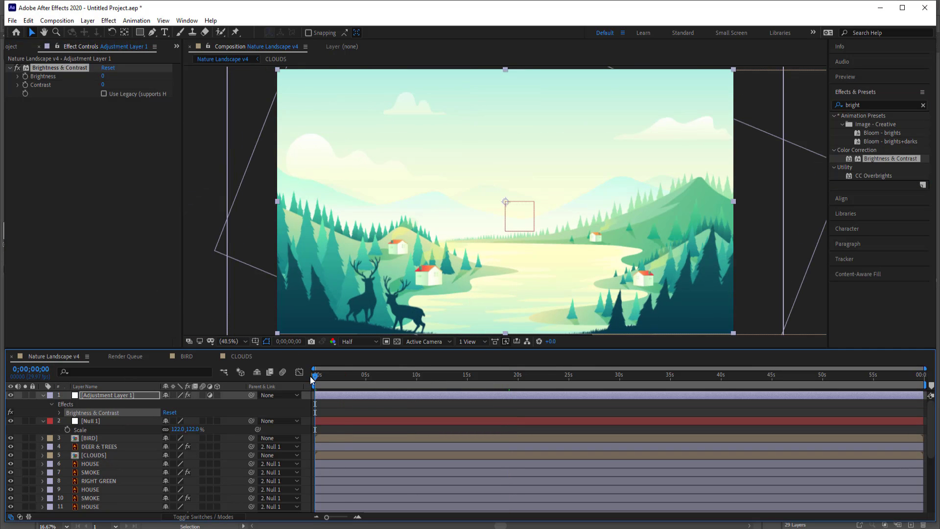
click(25, 77)
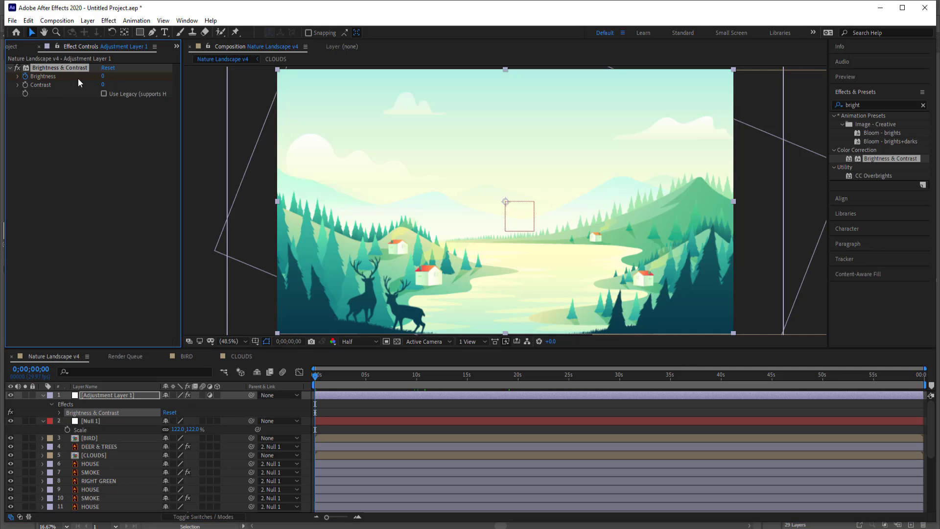
click(104, 76)
key(Return)
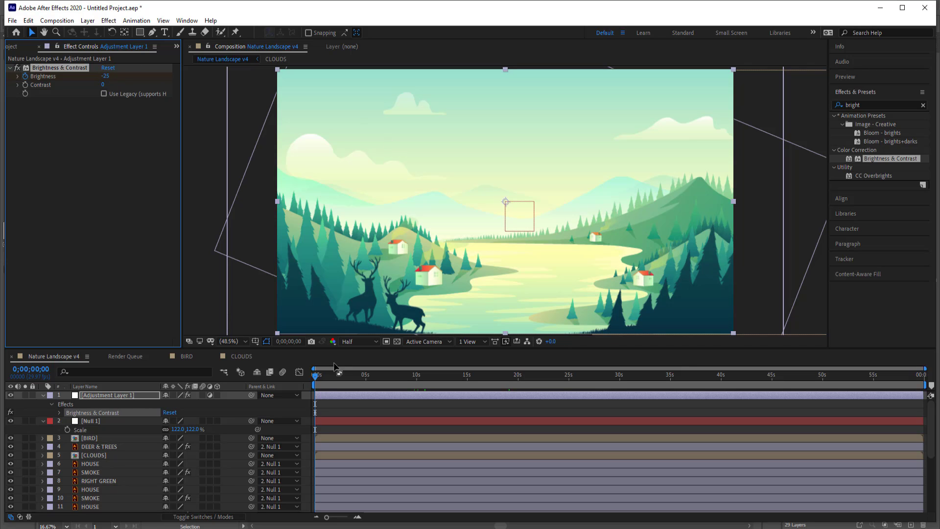
- Keyframe the adjustment layer's Brightness at 0 at 0;00;09;22 and at -25 at 0;00;19;07
drag(316, 376, 415, 377)
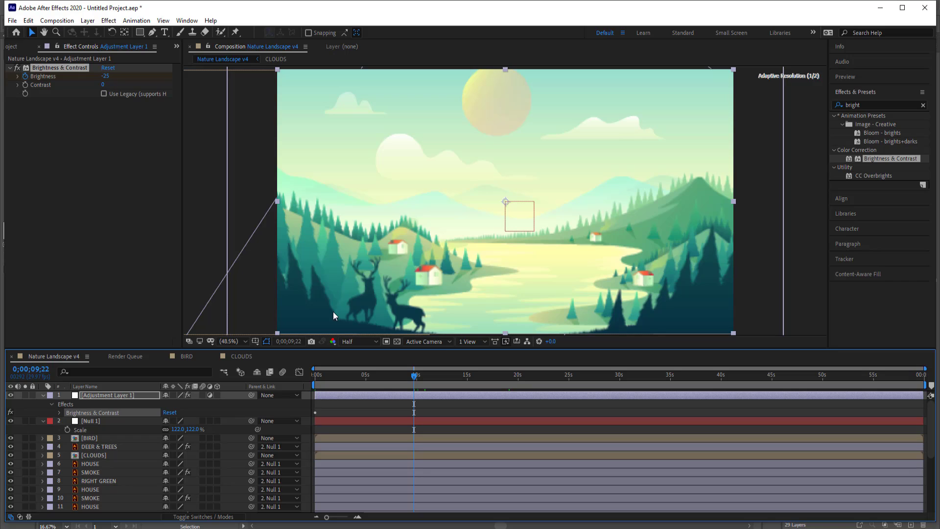
click(106, 77)
text(0)
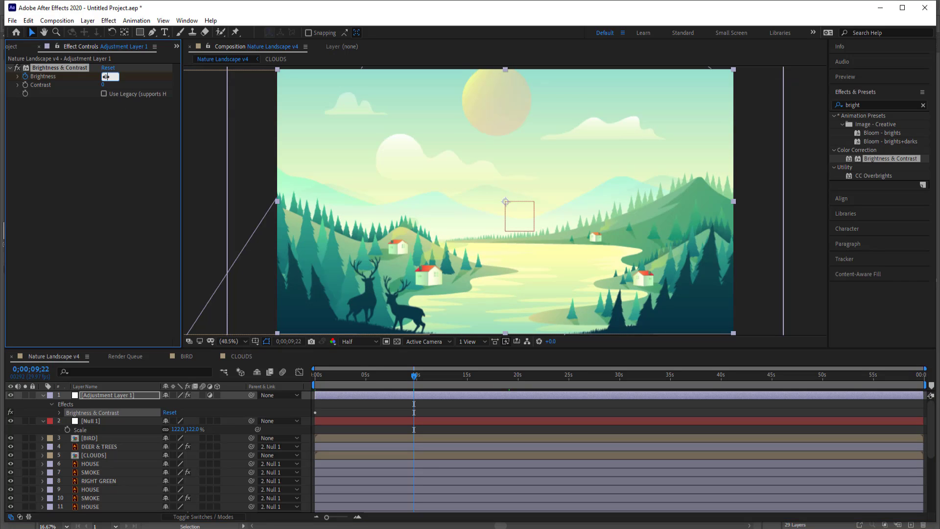
key(Return)
drag(425, 376, 511, 373)
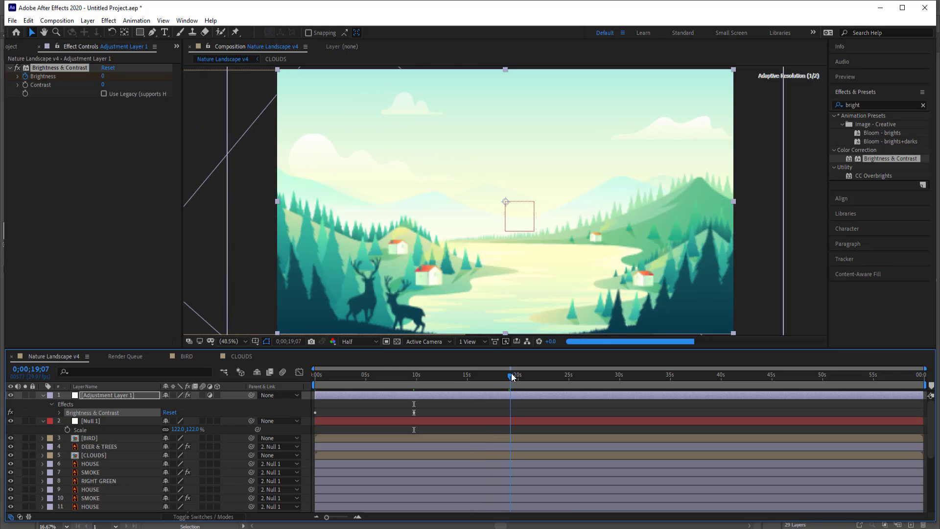
click(107, 77)
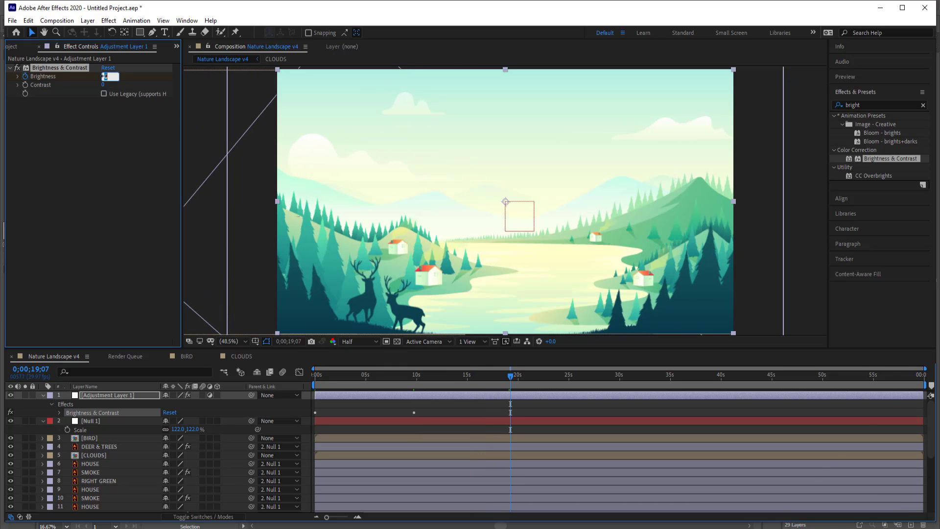
text(-25)
key(Return)
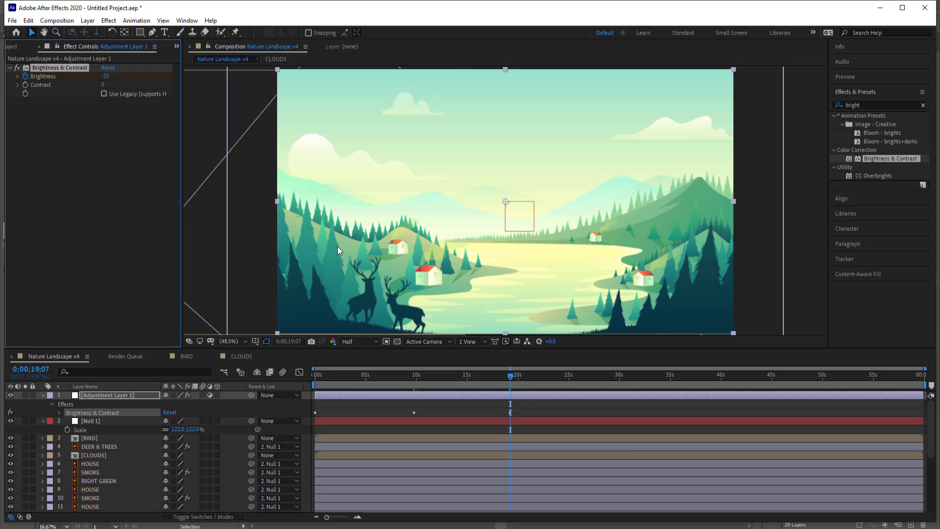
- Reveal the adjustment layer's keyframes and apply Easy Ease to all three Brightness keyframes
key(u)
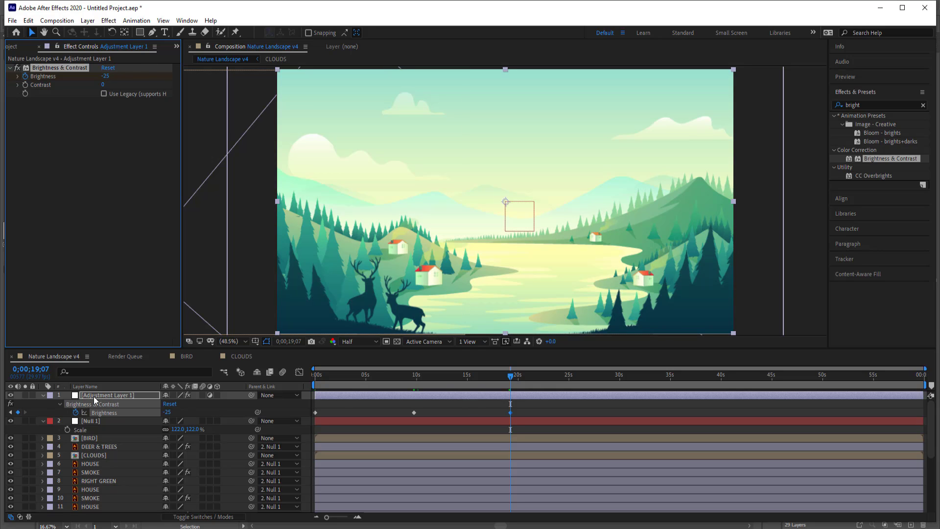
click(315, 413)
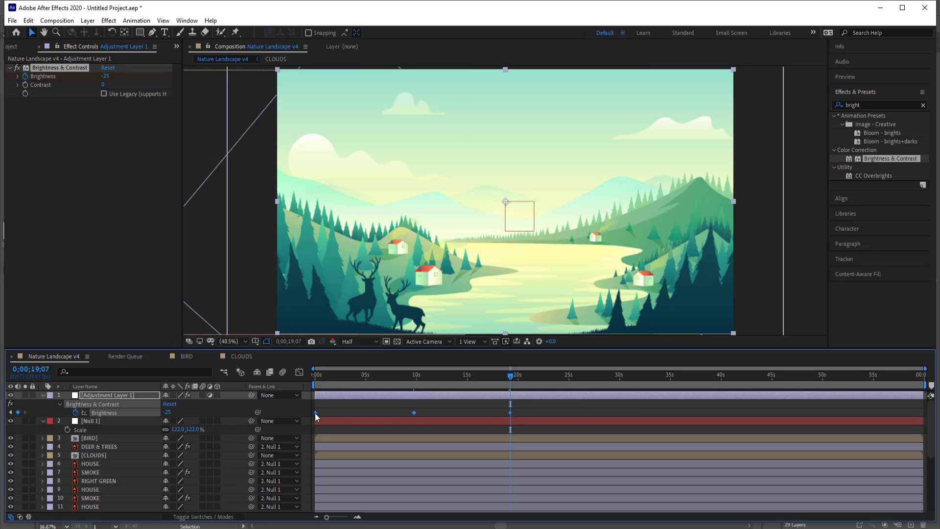
right_click(315, 413)
mouse_move(368, 415)
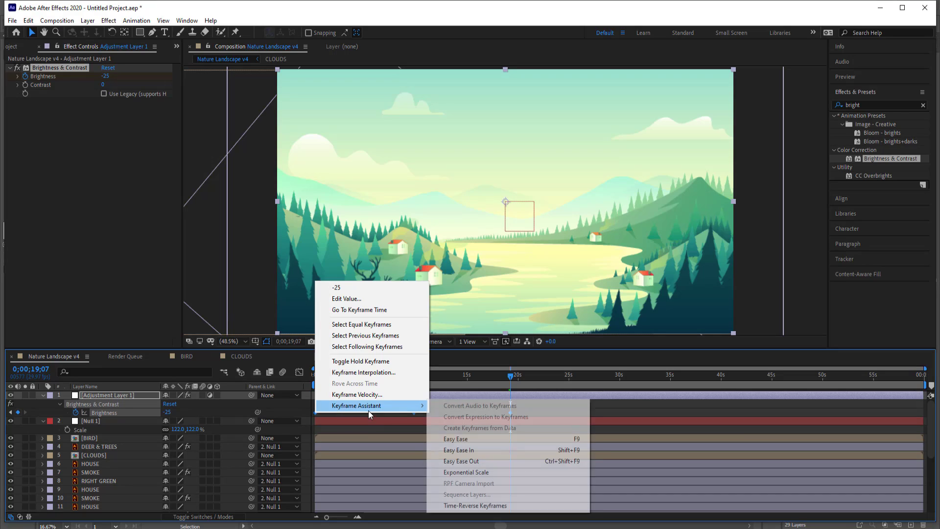
click(467, 439)
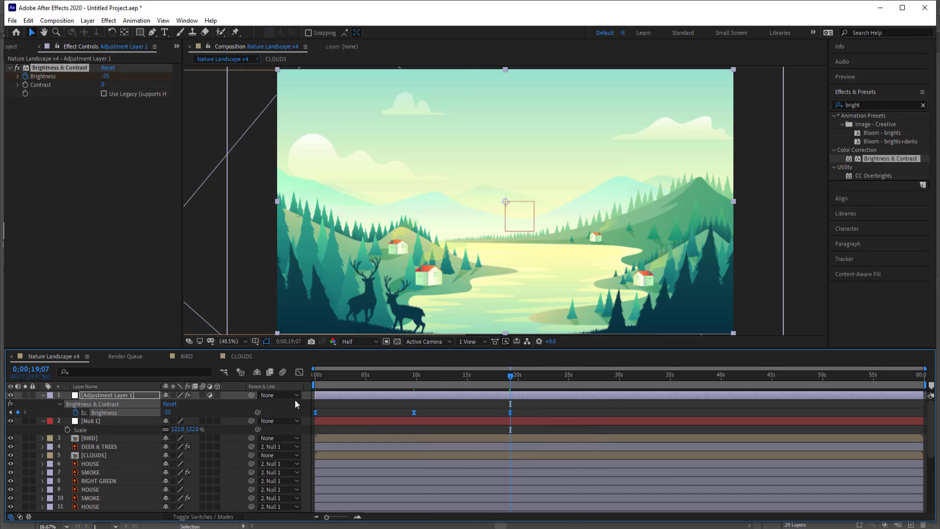
- Add a loopOut() expression to the adjustment layer's Brightness and return the playhead to 0;00;00;00
alt+click(76, 413)
text(lo)
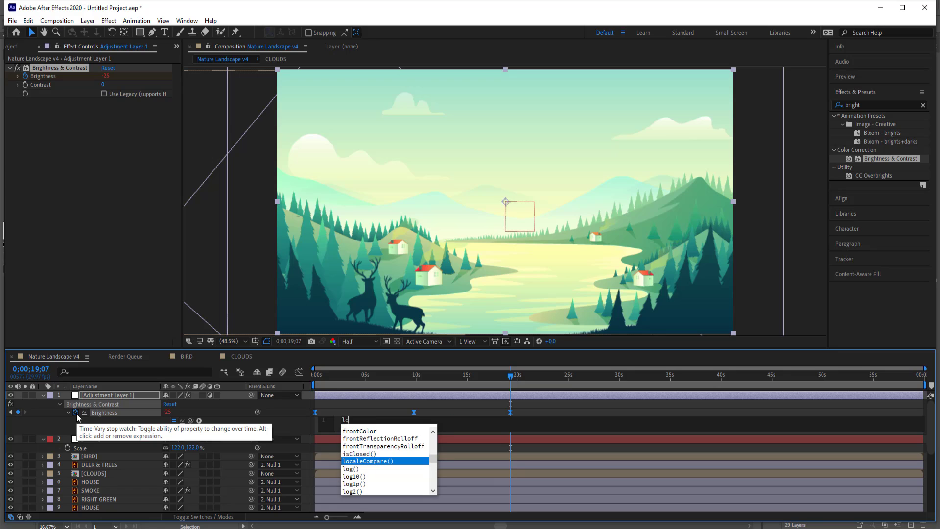
text(op)
key(Down)
key(Down)
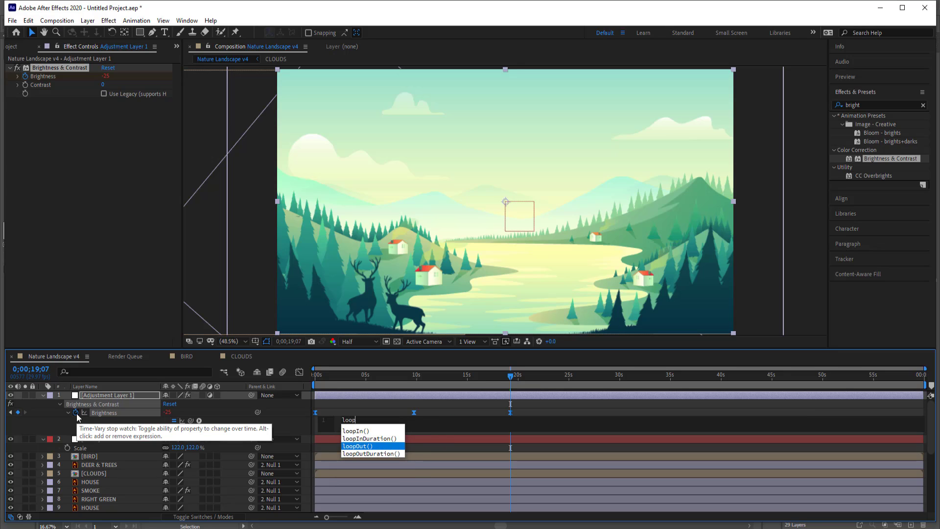
key(Return)
drag(510, 377, 297, 358)
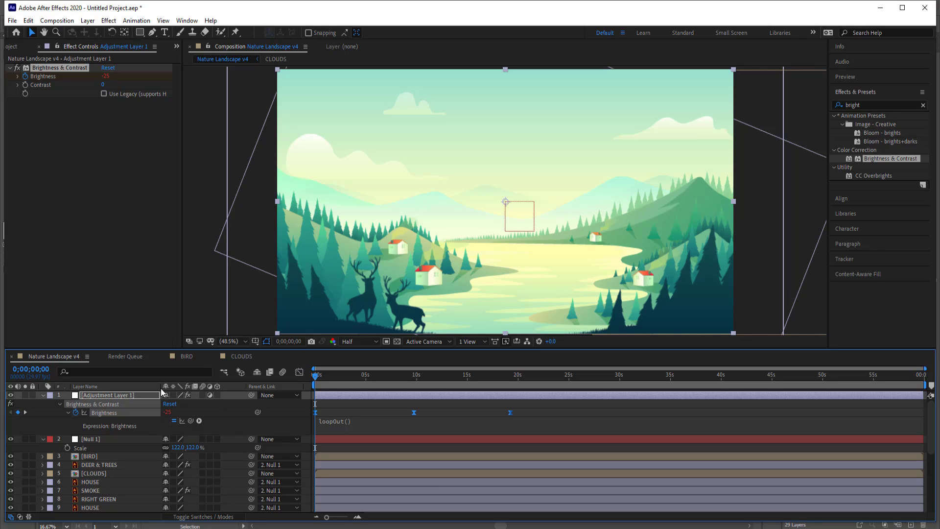
- Apply the Noise effect to the adjustment layer with Amount of Noise at 3%, and scrub to 0;00;09;24 to check the look
click(877, 103)
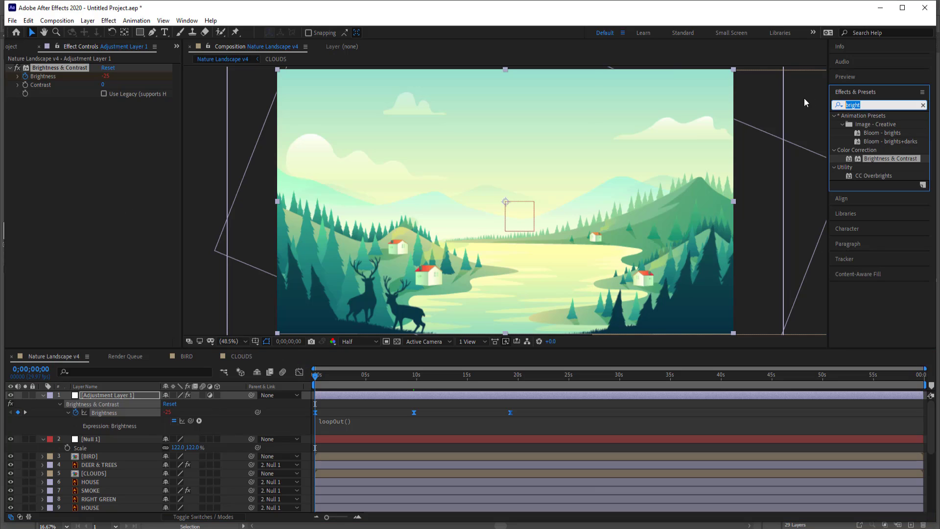
text(noise)
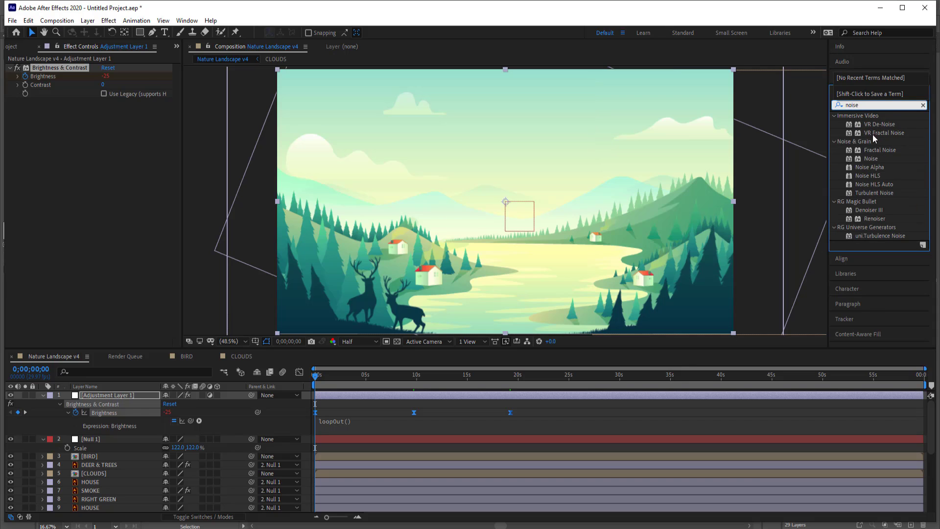
double_click(870, 158)
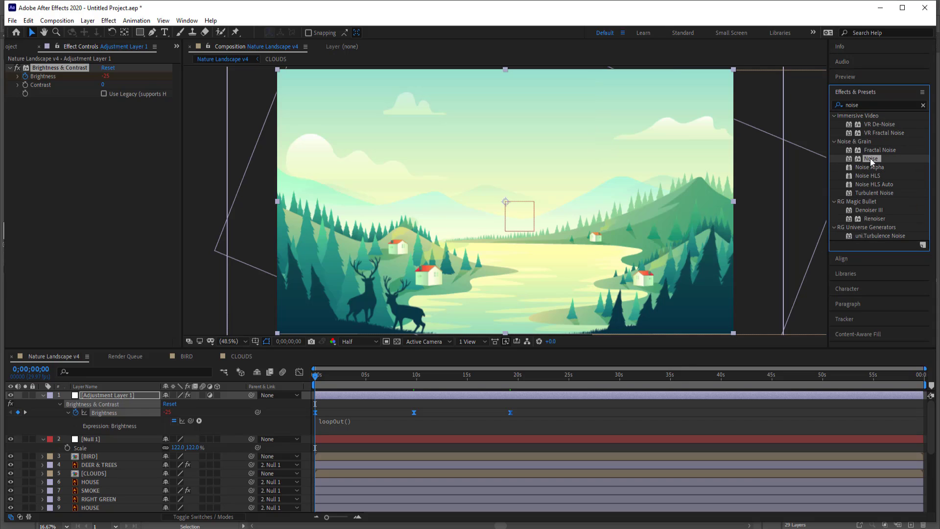
click(105, 111)
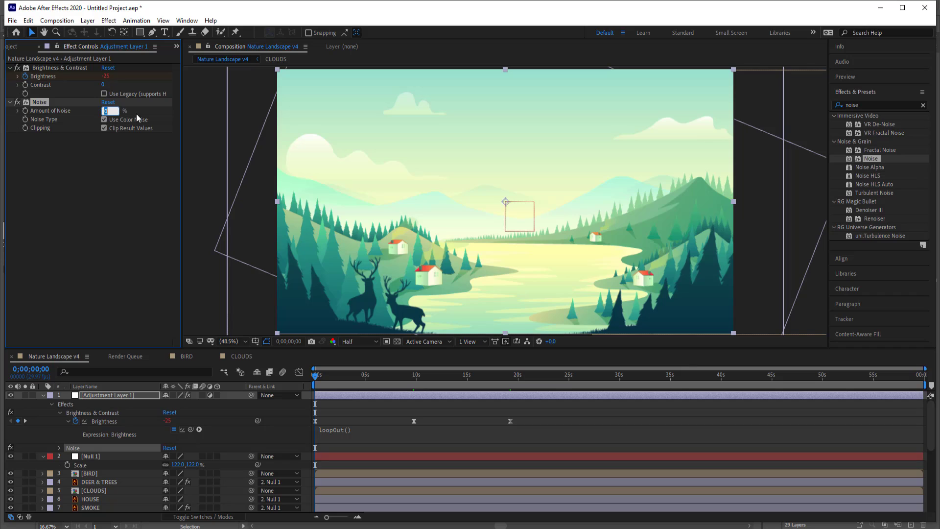
key(Return)
click(104, 111)
text(3)
key(Return)
click(323, 375)
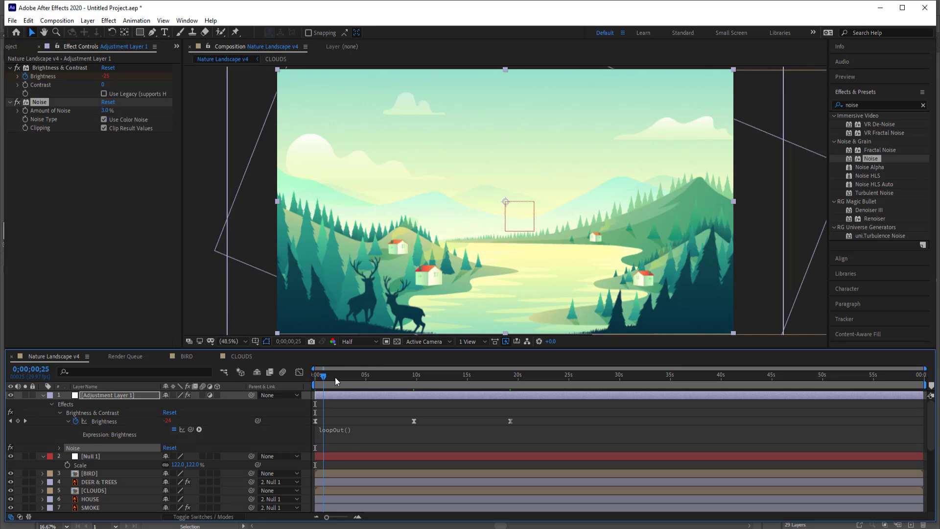
drag(335, 377, 413, 379)
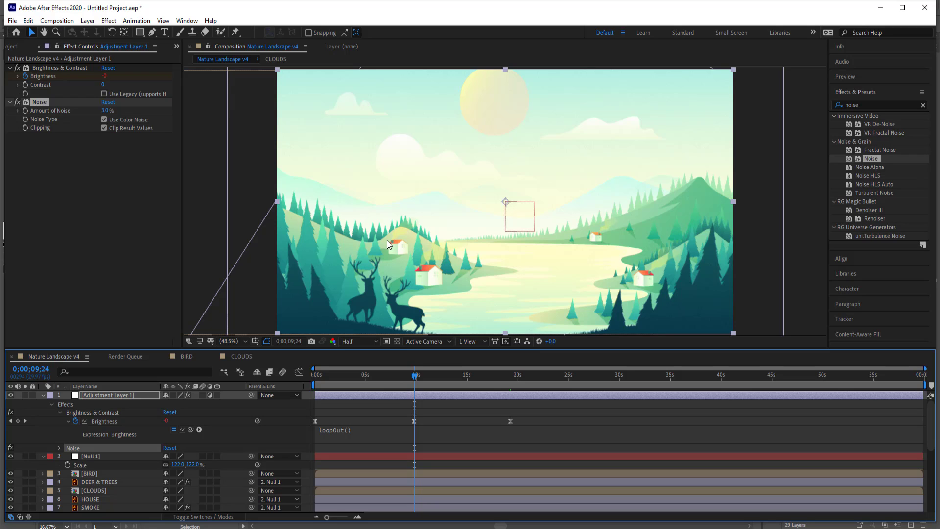
- Keyframe Null 1's Scale at 122% at 0;00;00;00 and at 127% at 0;00;09;22
click(99, 456)
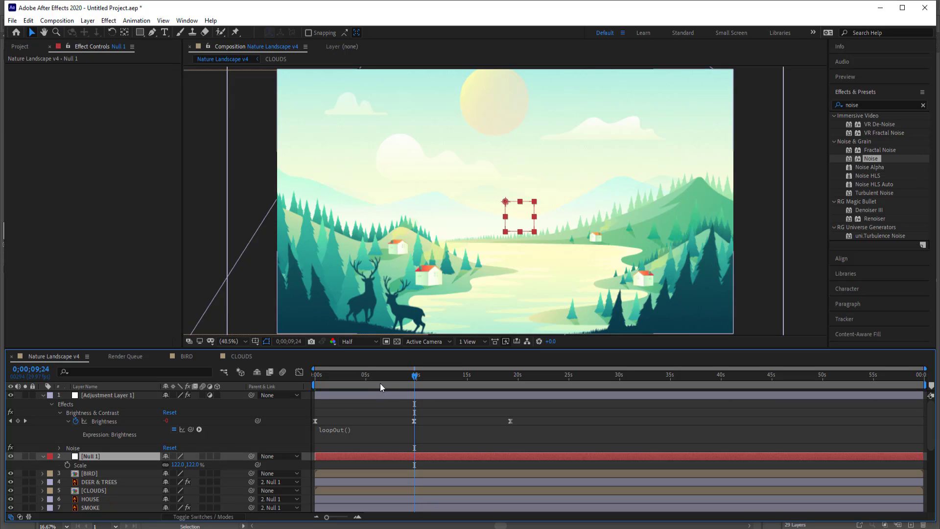
drag(325, 374, 299, 374)
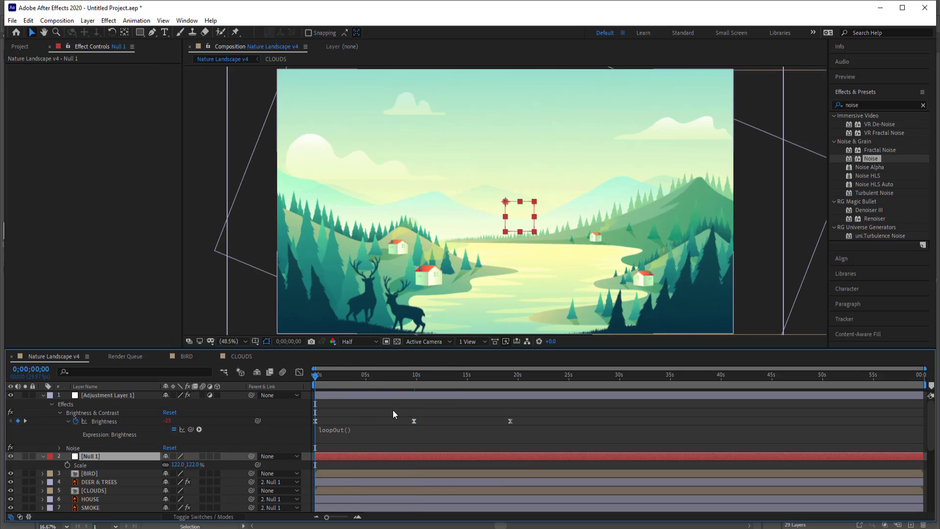
click(67, 465)
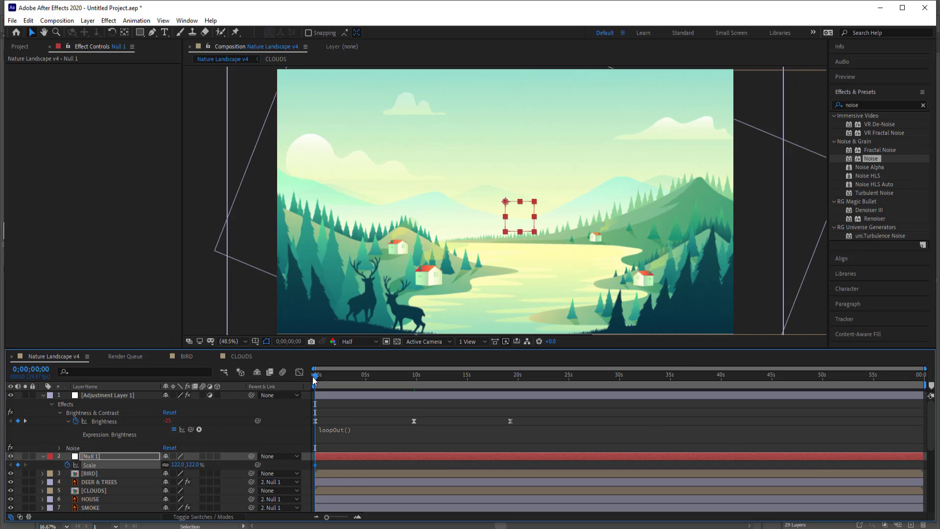
drag(330, 374, 416, 379)
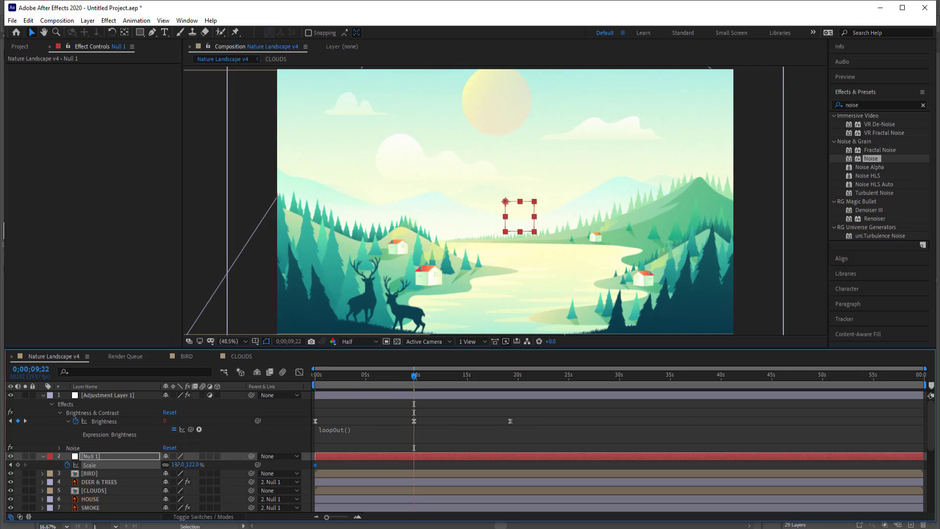
click(175, 464)
key(BackSpace)
text(127)
key(Return)
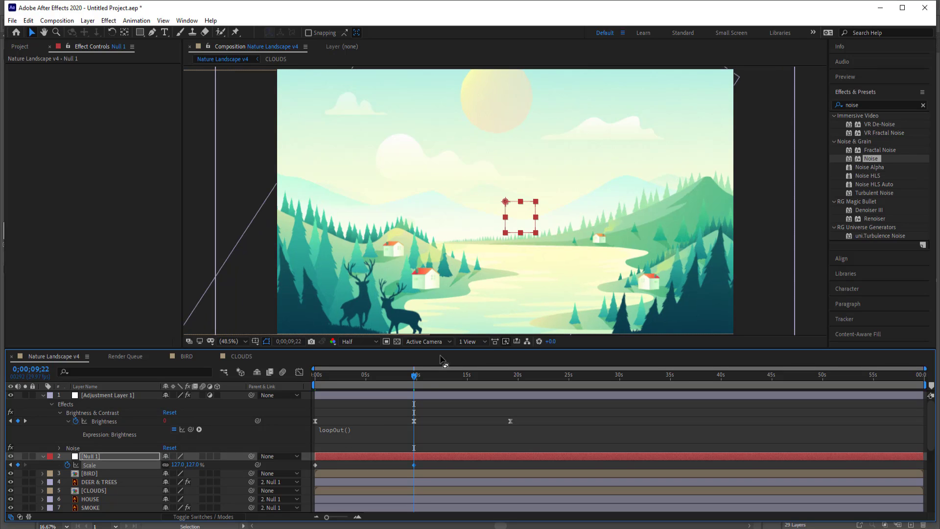
- Apply Easy Ease to both Scale keyframes of Null 1
drag(424, 463, 315, 465)
right_click(315, 465)
mouse_move(377, 458)
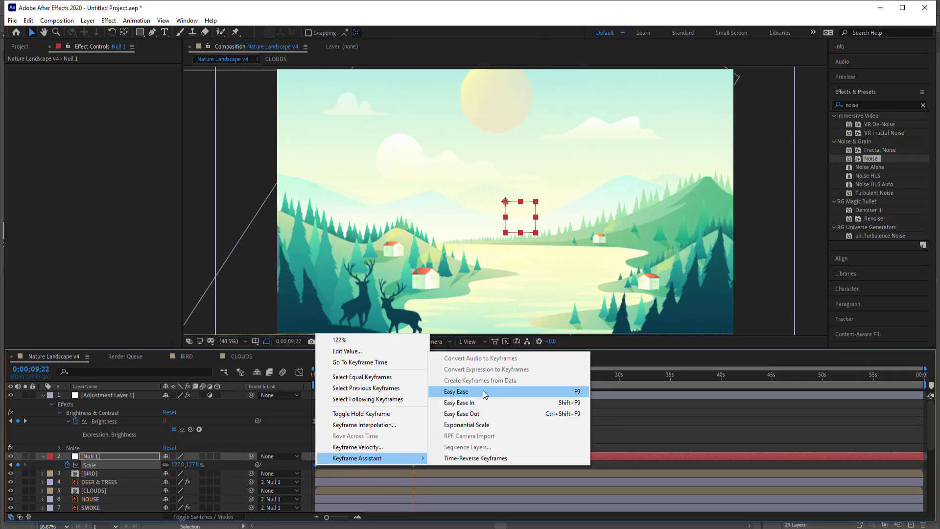
click(483, 390)
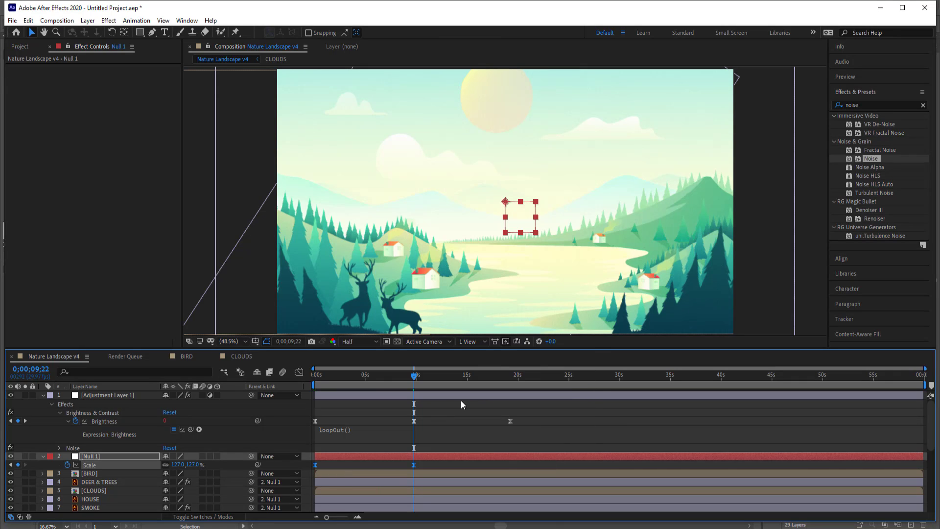
- Add the expression loopOut("pingpong") to Null 1's Scale and preview the animation from 0;00;00;00
alt+click(67, 464)
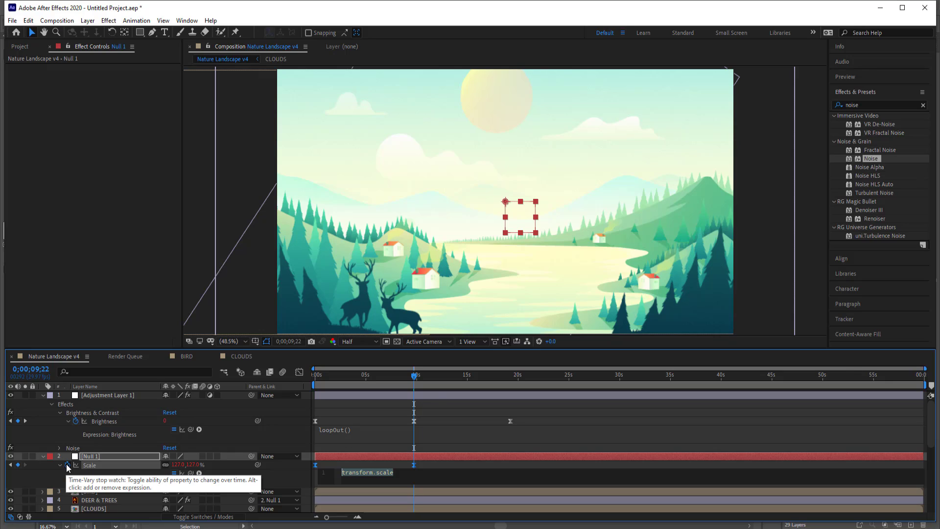
text(loop)
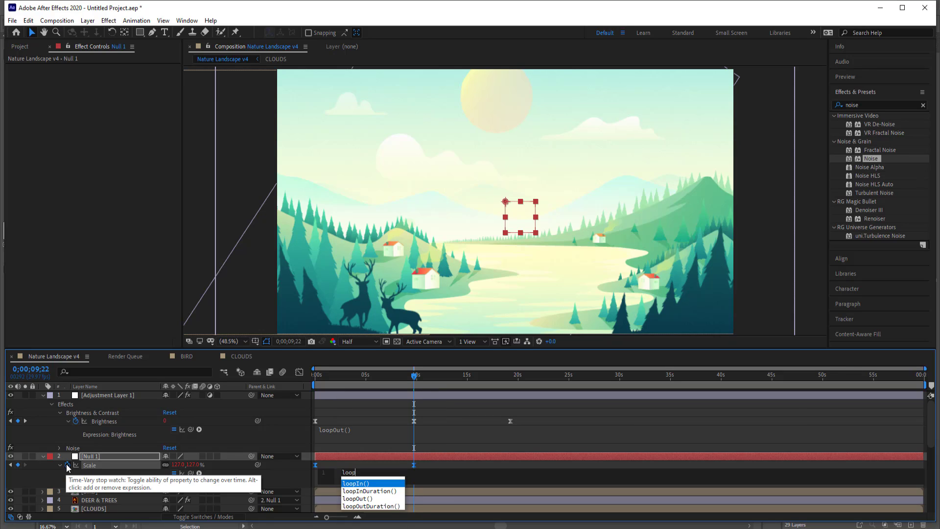
text(out)
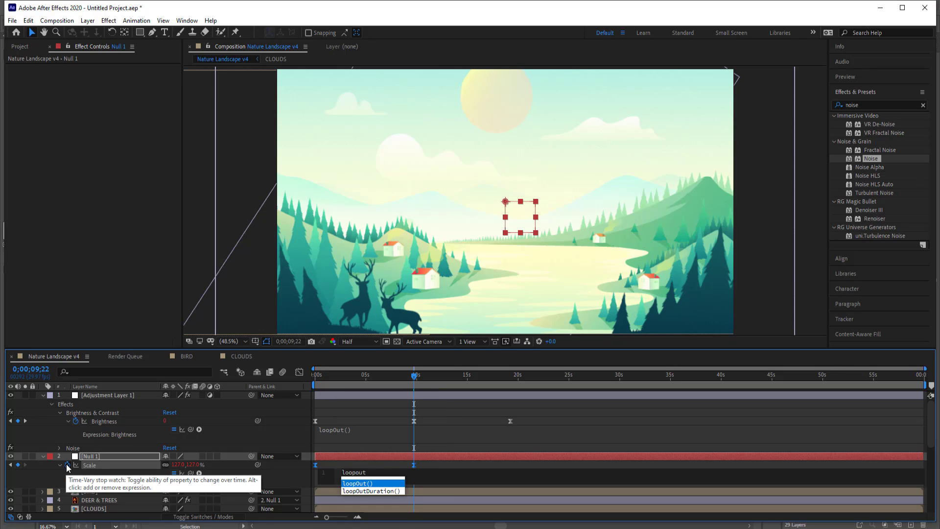
text(")
key(Return)
text("pingpong)
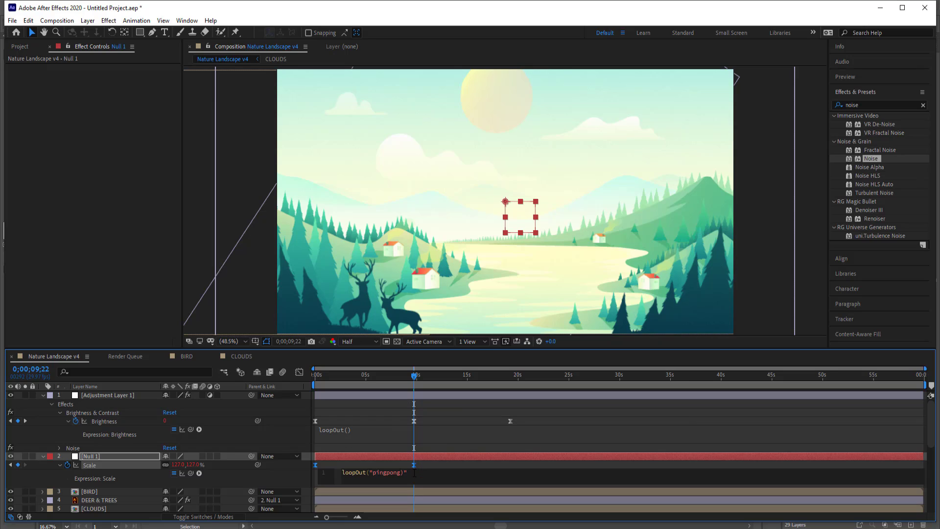
key(BackSpace)
key(BackSpace)
drag(416, 376, 300, 373)
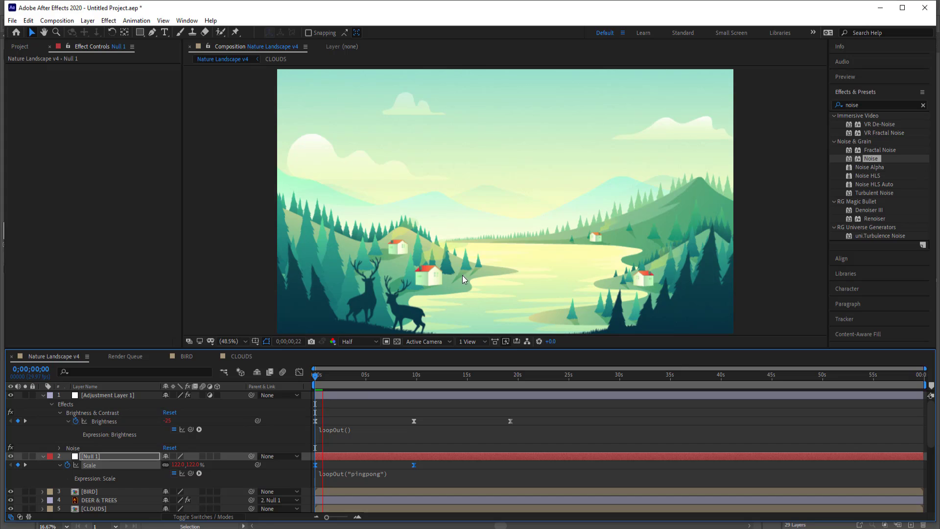
drag(334, 375, 634, 367)
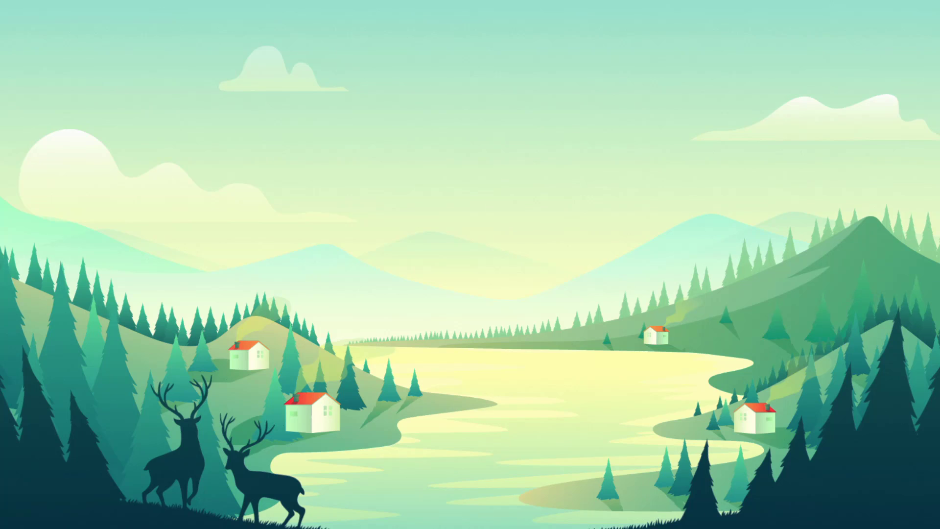